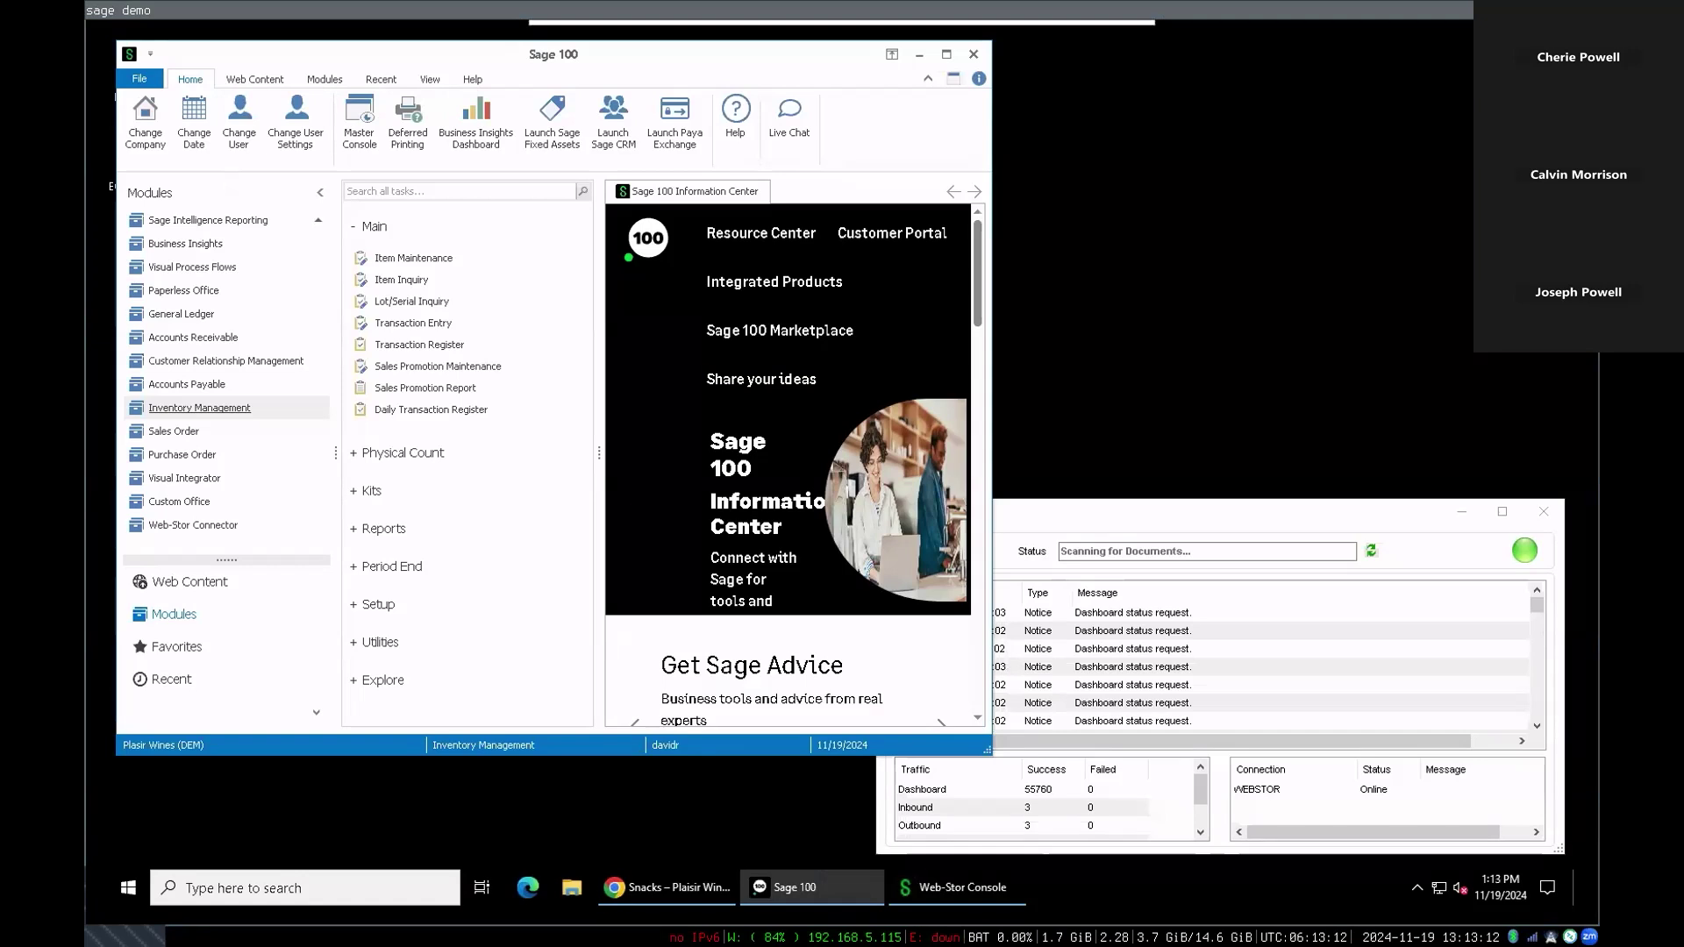
Show the Web-Stor Connector module's tasks in Sage 100 and bring the Web-Stor Console to the front
{"action": "left_click", "coordinate": [1144, 523]}
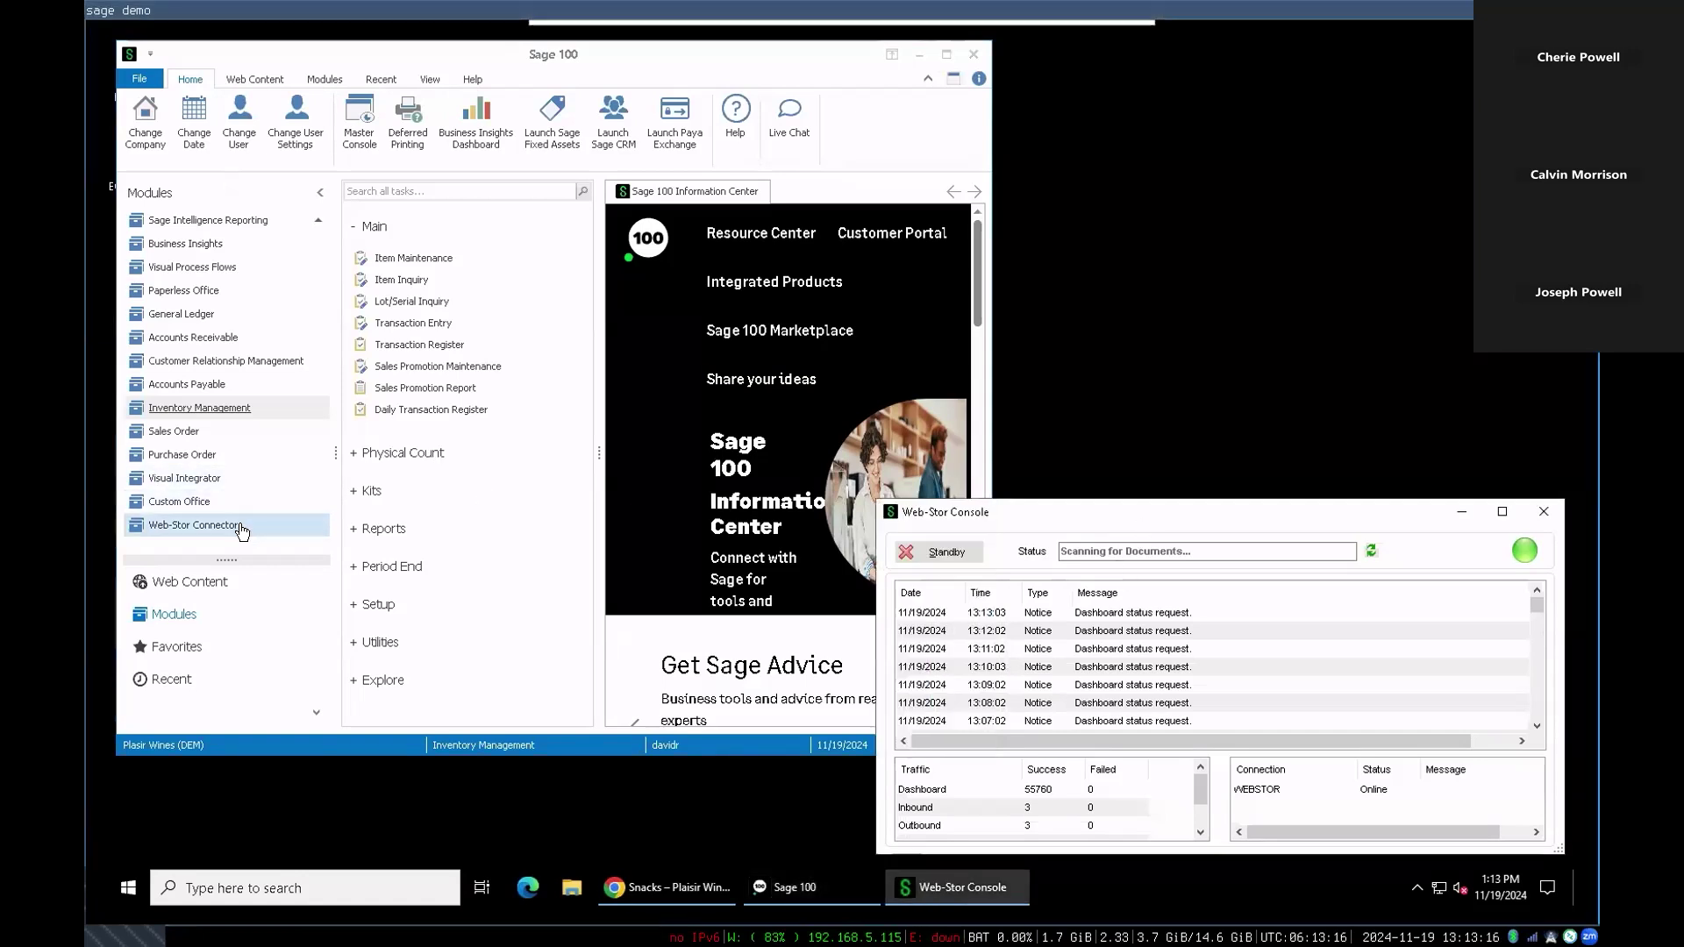
{"action": "left_click", "coordinate": [193, 525]}
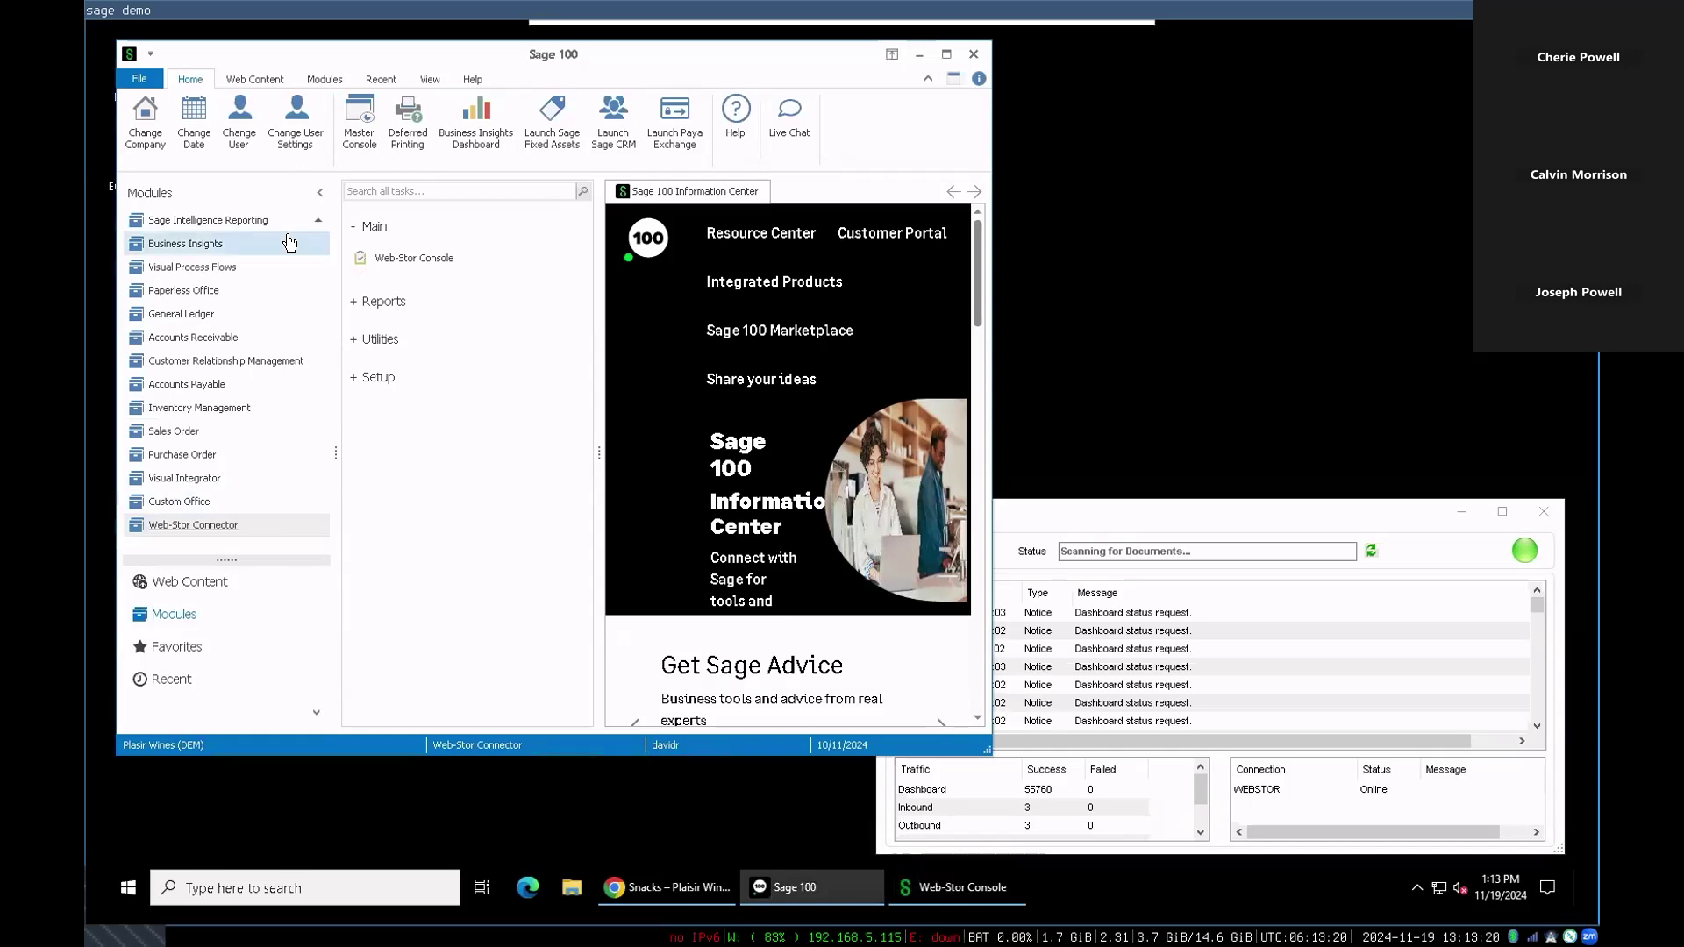
{"action": "left_click", "coordinate": [1146, 513]}
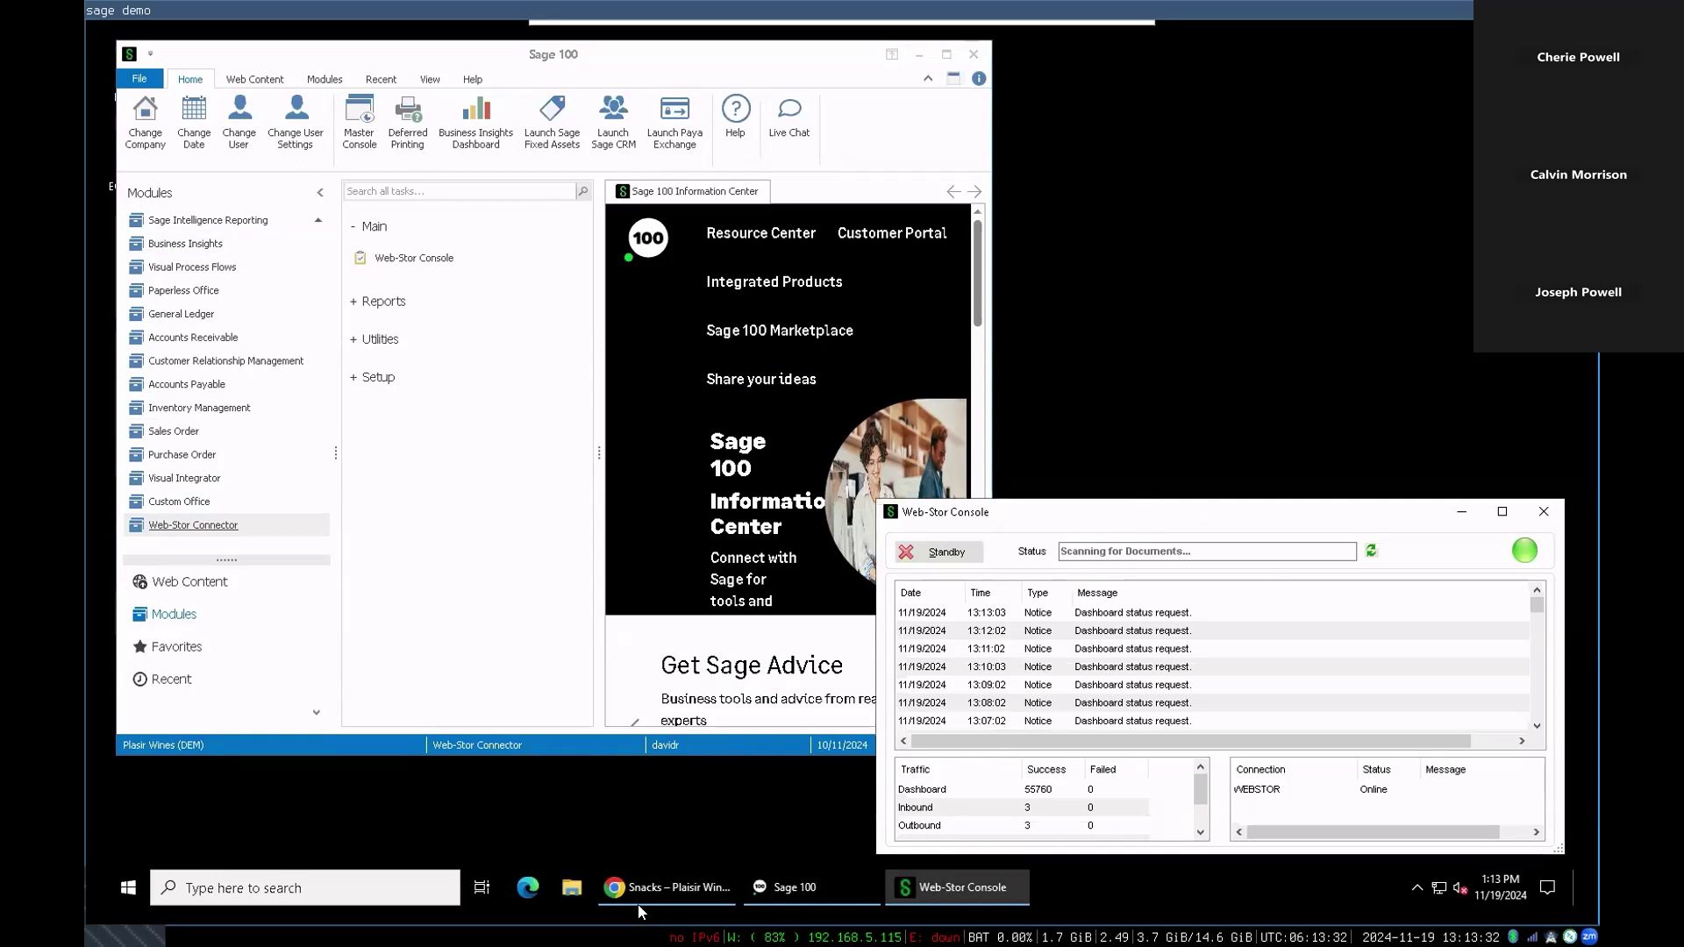
Switch to the Plaisir Wines store in Chrome and add Garlic Stuffed Cracked Olives from the Snacks page to the cart
{"action": "mouse_move", "coordinate": [617, 901]}
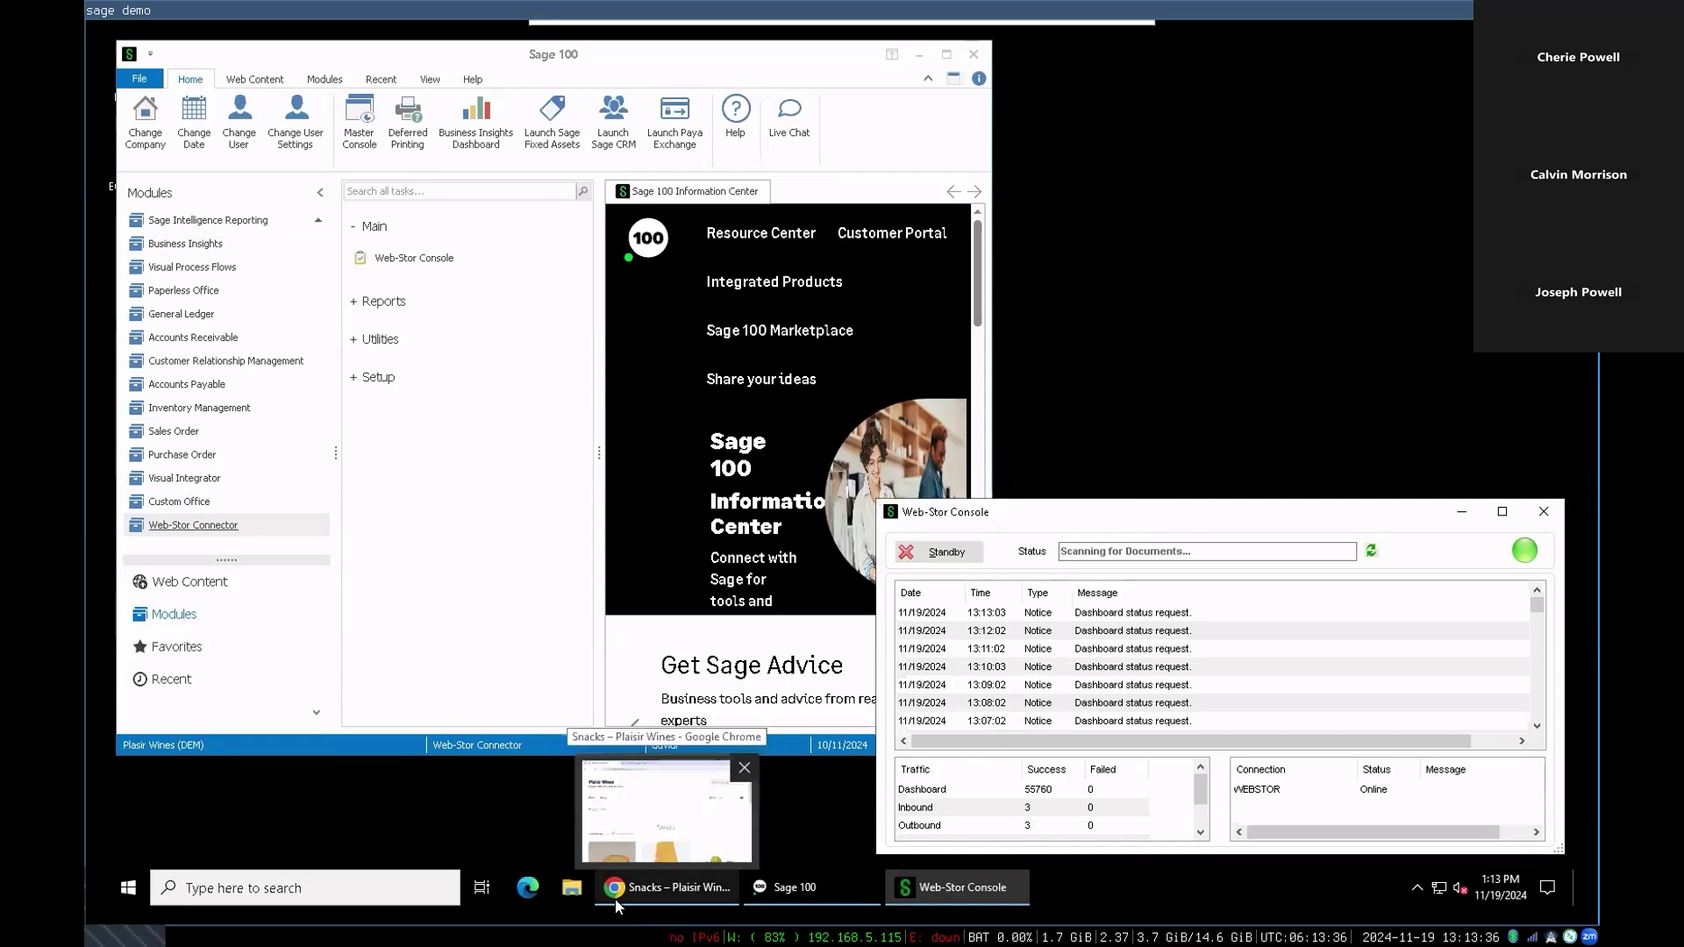
{"action": "left_click", "coordinate": [616, 900]}
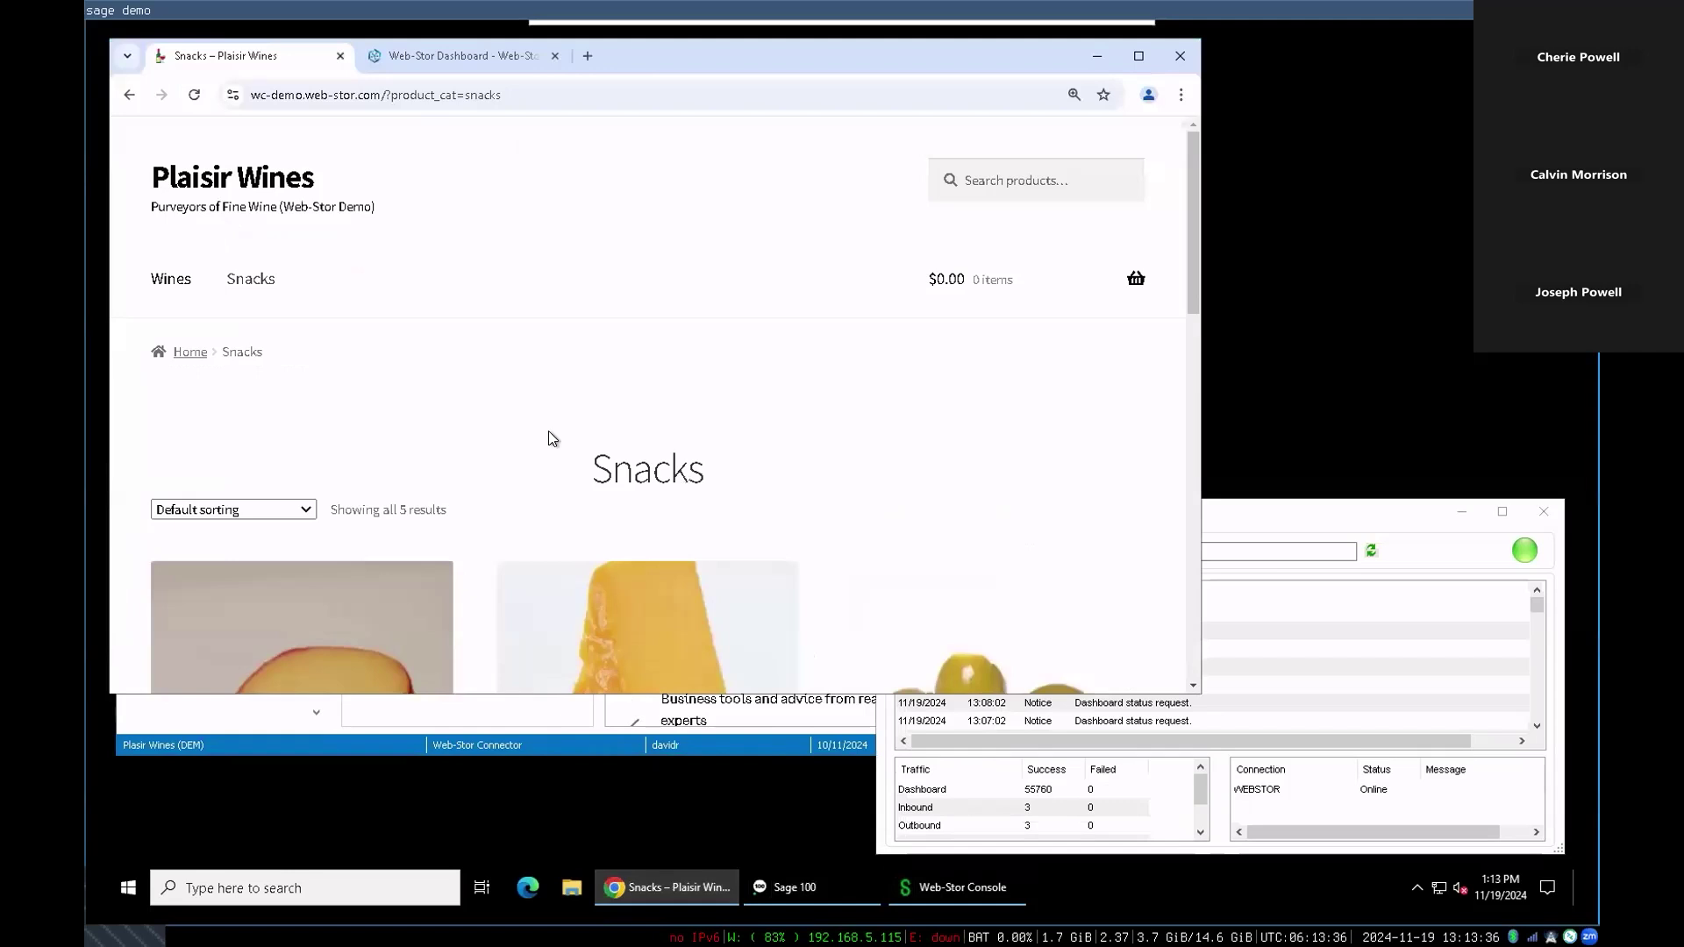
{"action": "scroll", "coordinate": [545, 431], "scroll_direction": "down", "scroll_amount": 2}
{"action": "scroll", "coordinate": [542, 429], "scroll_direction": "down", "scroll_amount": 1}
{"action": "scroll", "coordinate": [540, 417], "scroll_direction": "up", "scroll_amount": 3}
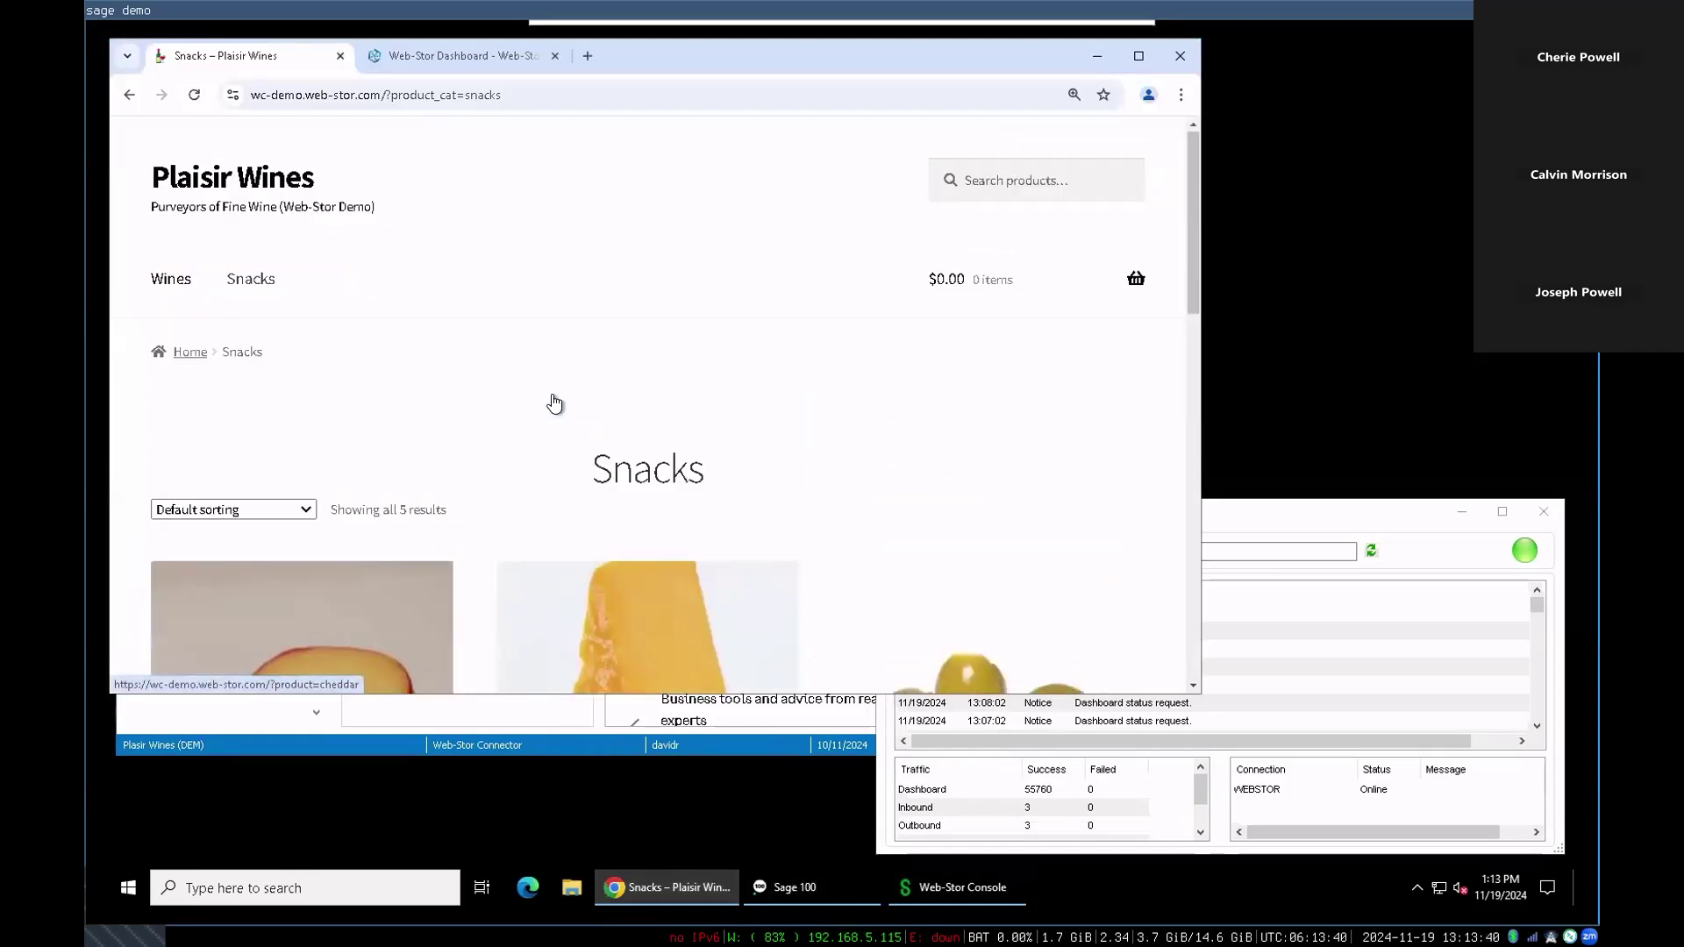
{"action": "scroll", "coordinate": [592, 526], "scroll_direction": "down", "scroll_amount": 5}
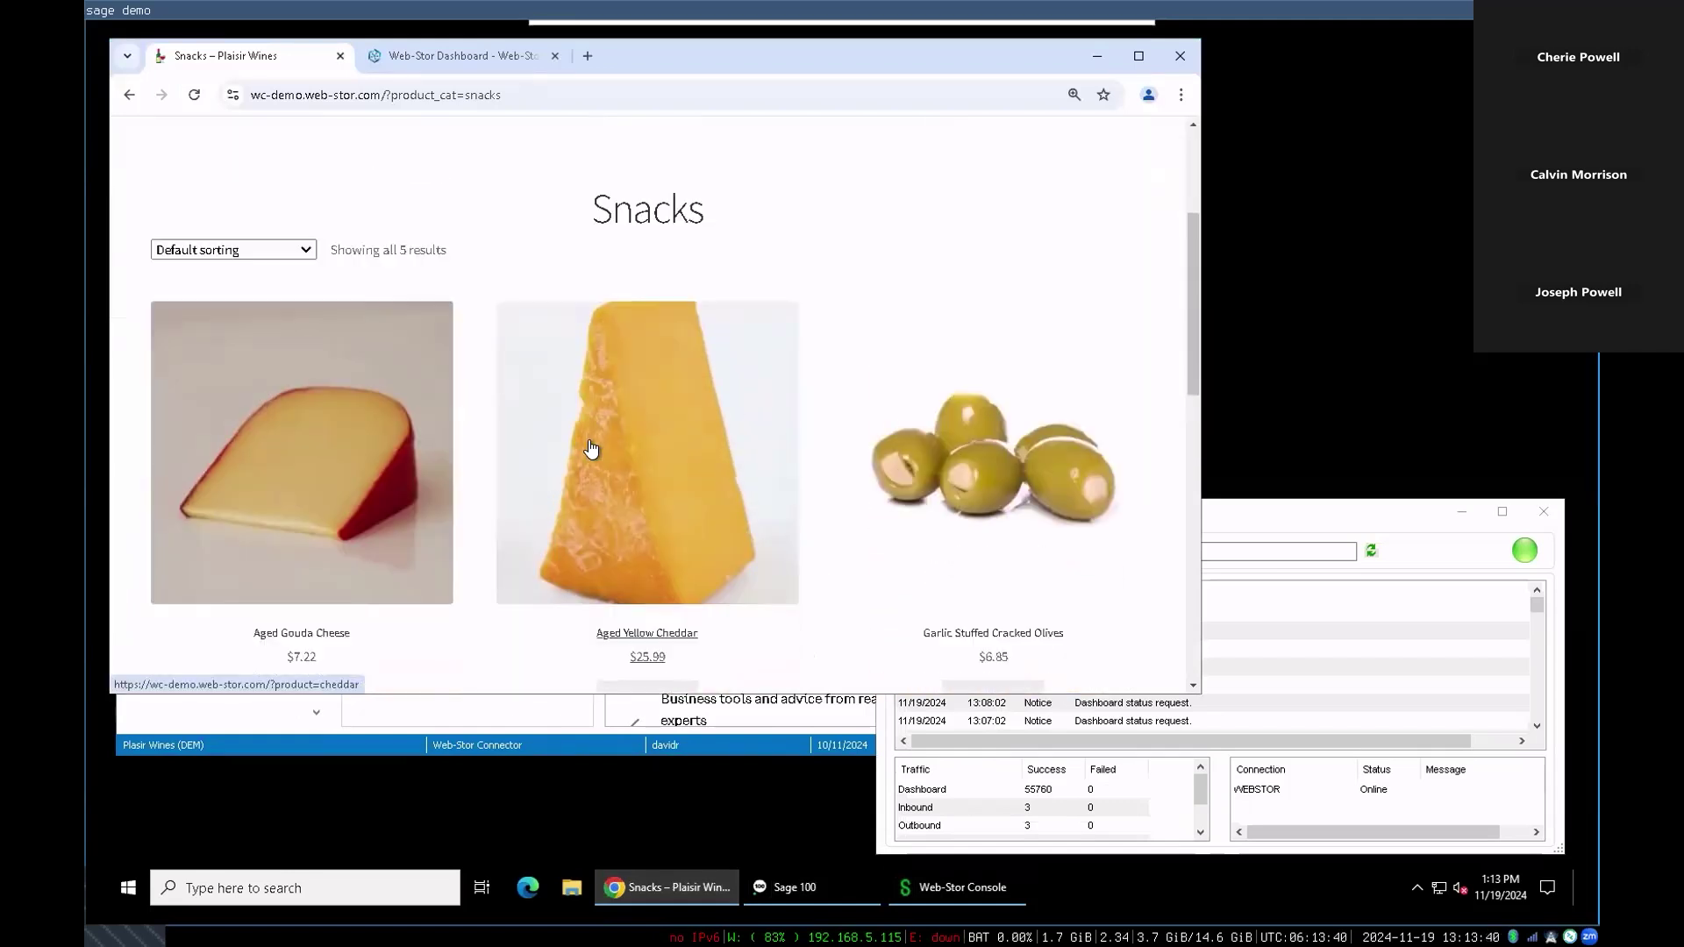
{"action": "scroll", "coordinate": [649, 491], "scroll_direction": "down", "scroll_amount": 2}
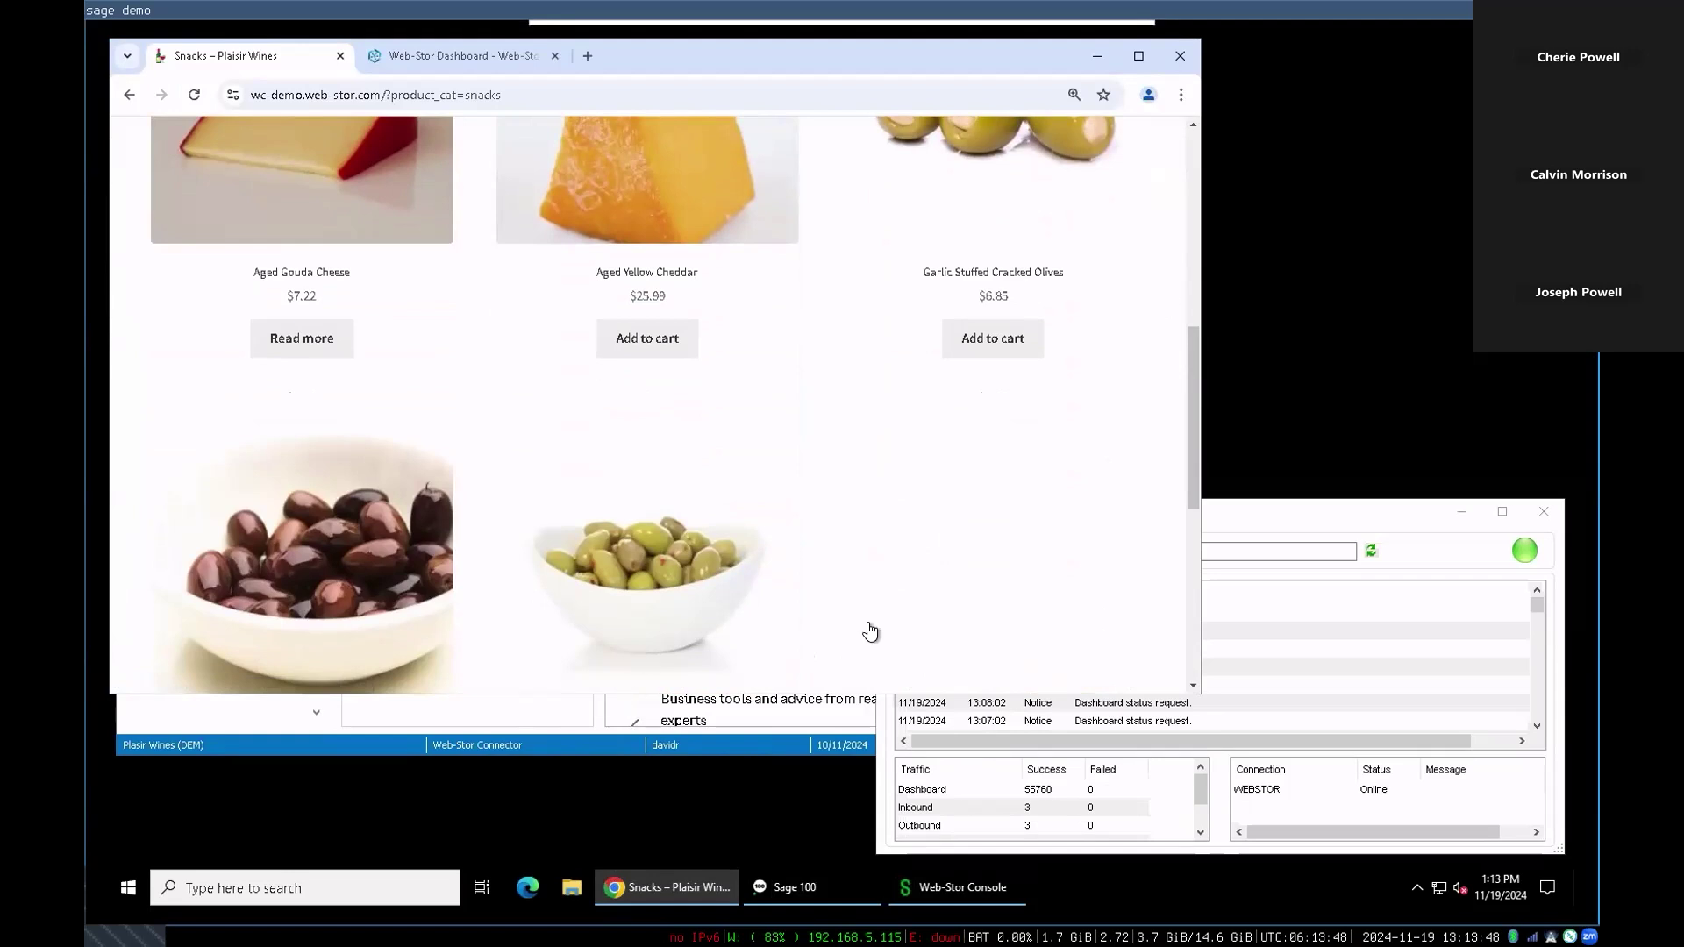
{"action": "scroll", "coordinate": [870, 631], "scroll_direction": "up", "scroll_amount": 1}
{"action": "left_click", "coordinate": [989, 469]}
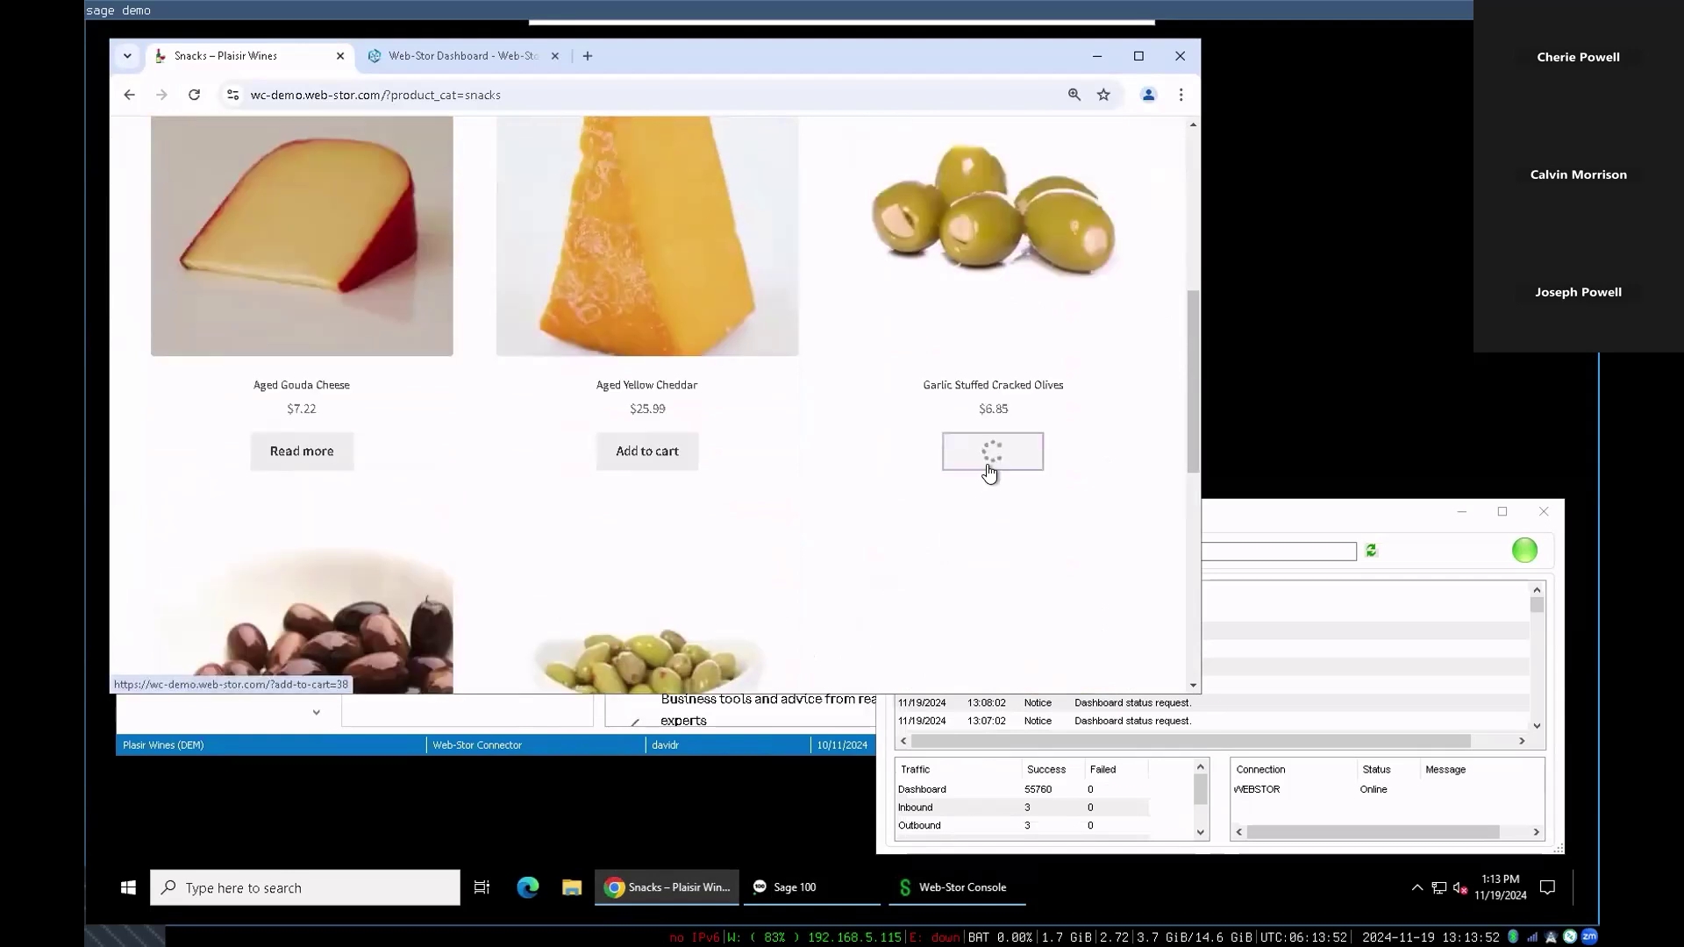
Open the Kalamata Olives product page and add one unit to the cart
{"action": "scroll", "coordinate": [582, 549], "scroll_direction": "down", "scroll_amount": 3}
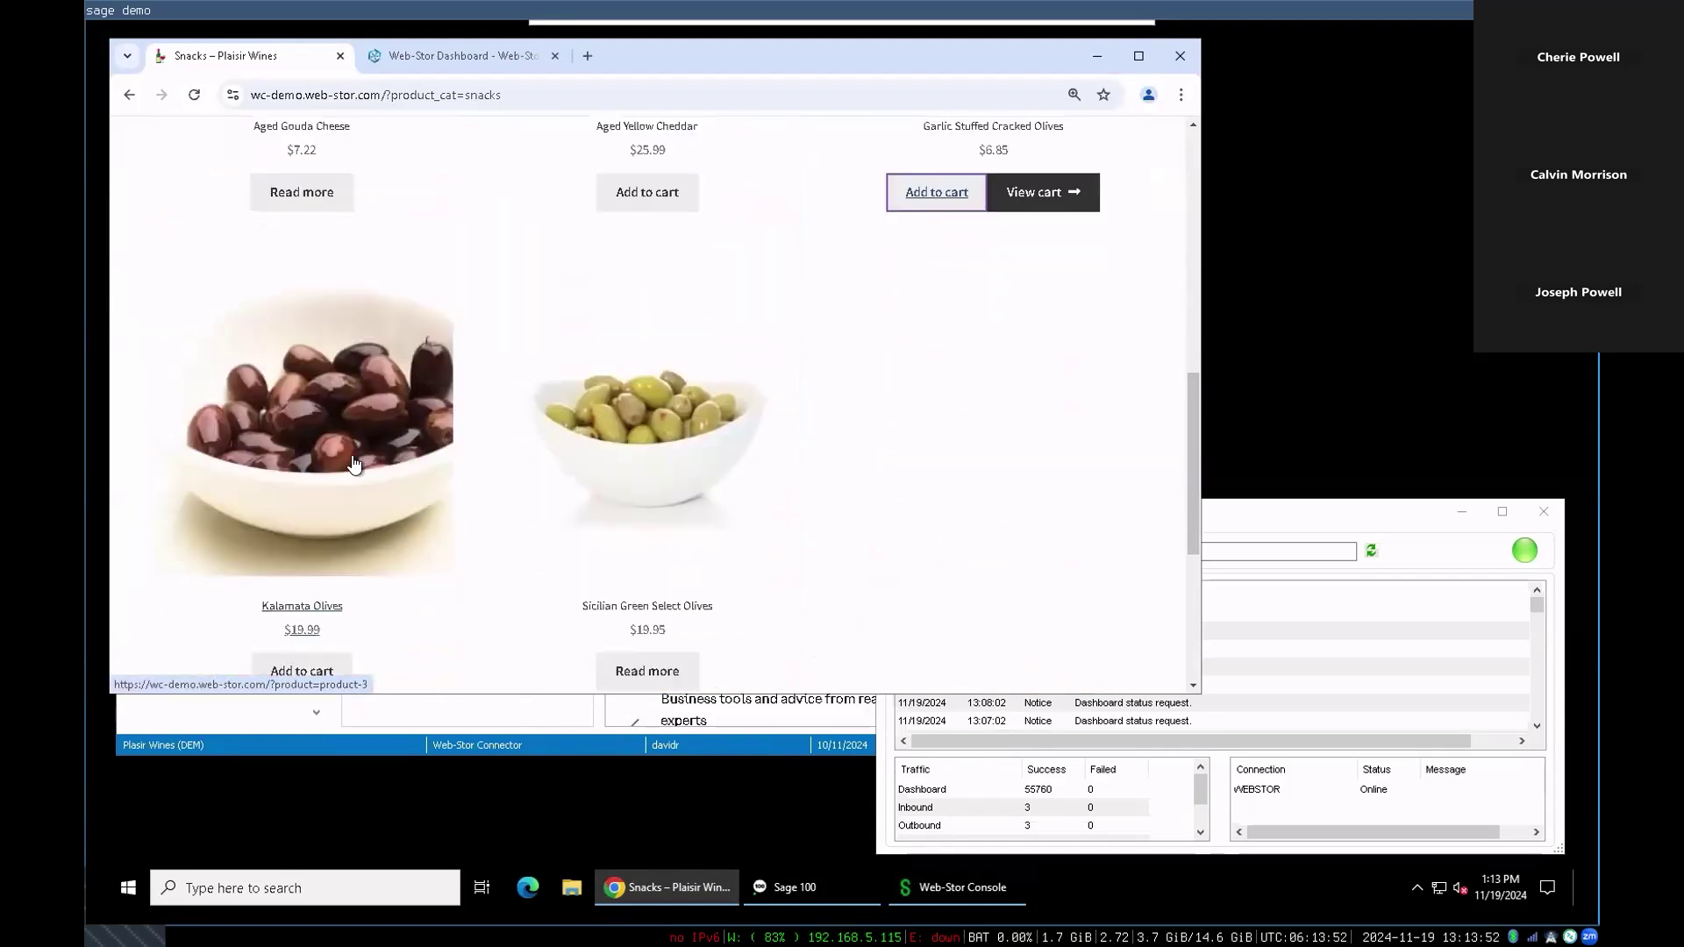
{"action": "scroll", "coordinate": [314, 452], "scroll_direction": "down", "scroll_amount": 1}
{"action": "scroll", "coordinate": [309, 452], "scroll_direction": "up", "scroll_amount": 1}
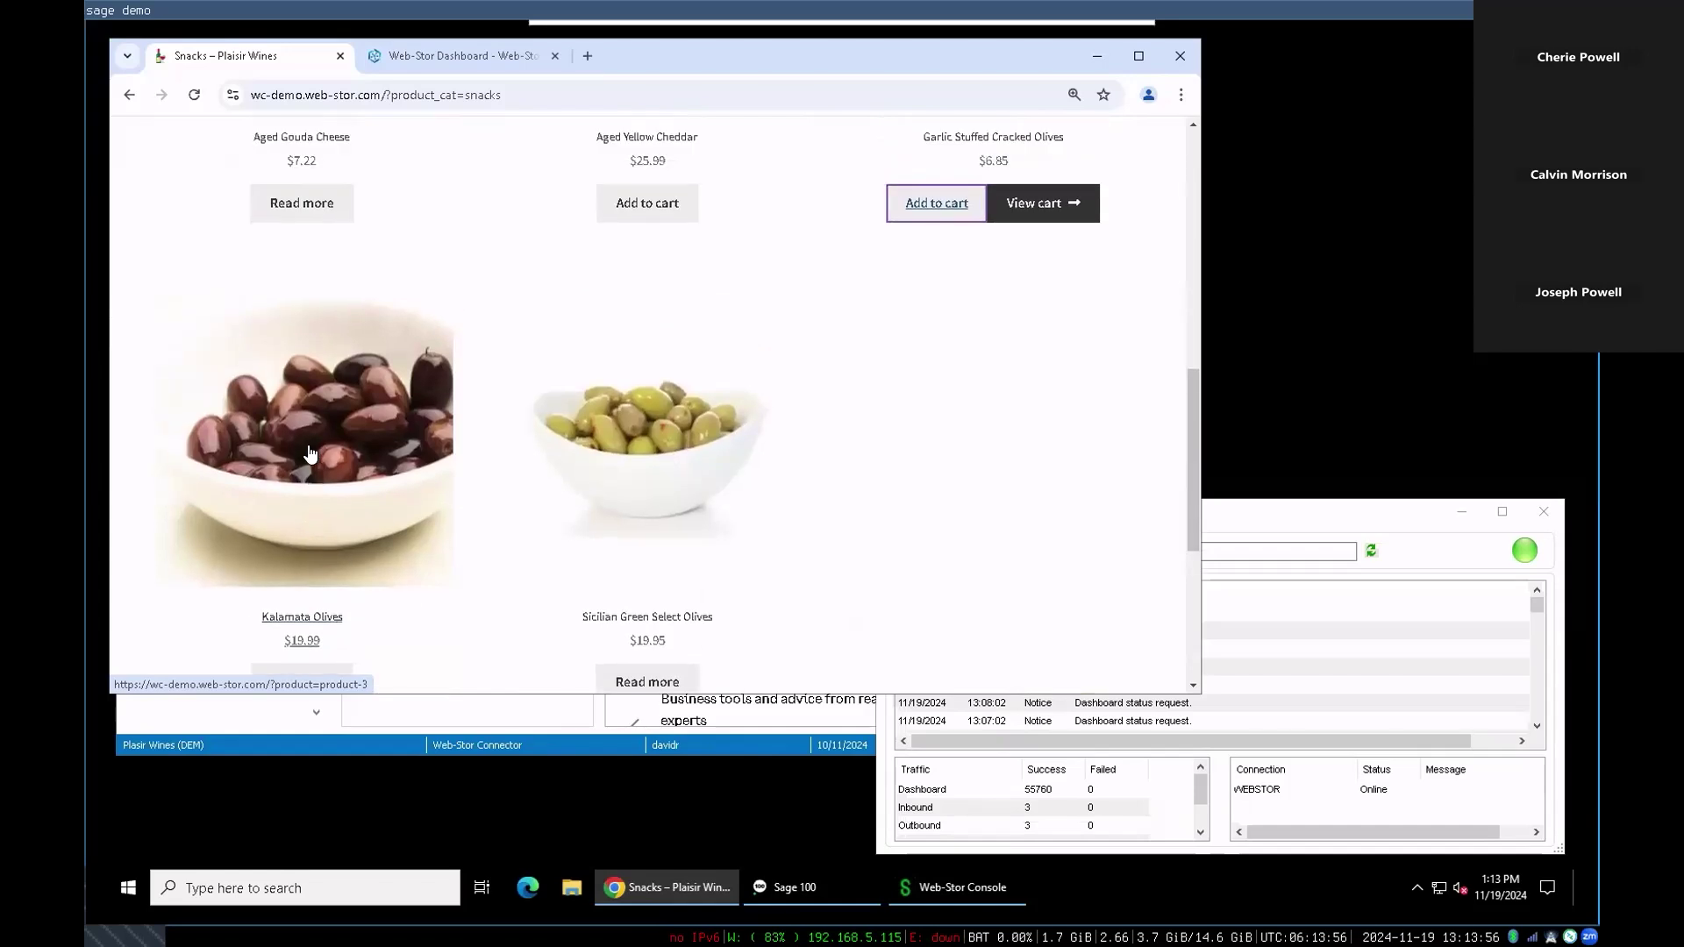
{"action": "left_click", "coordinate": [310, 452]}
{"action": "scroll", "coordinate": [315, 447], "scroll_direction": "down", "scroll_amount": 1}
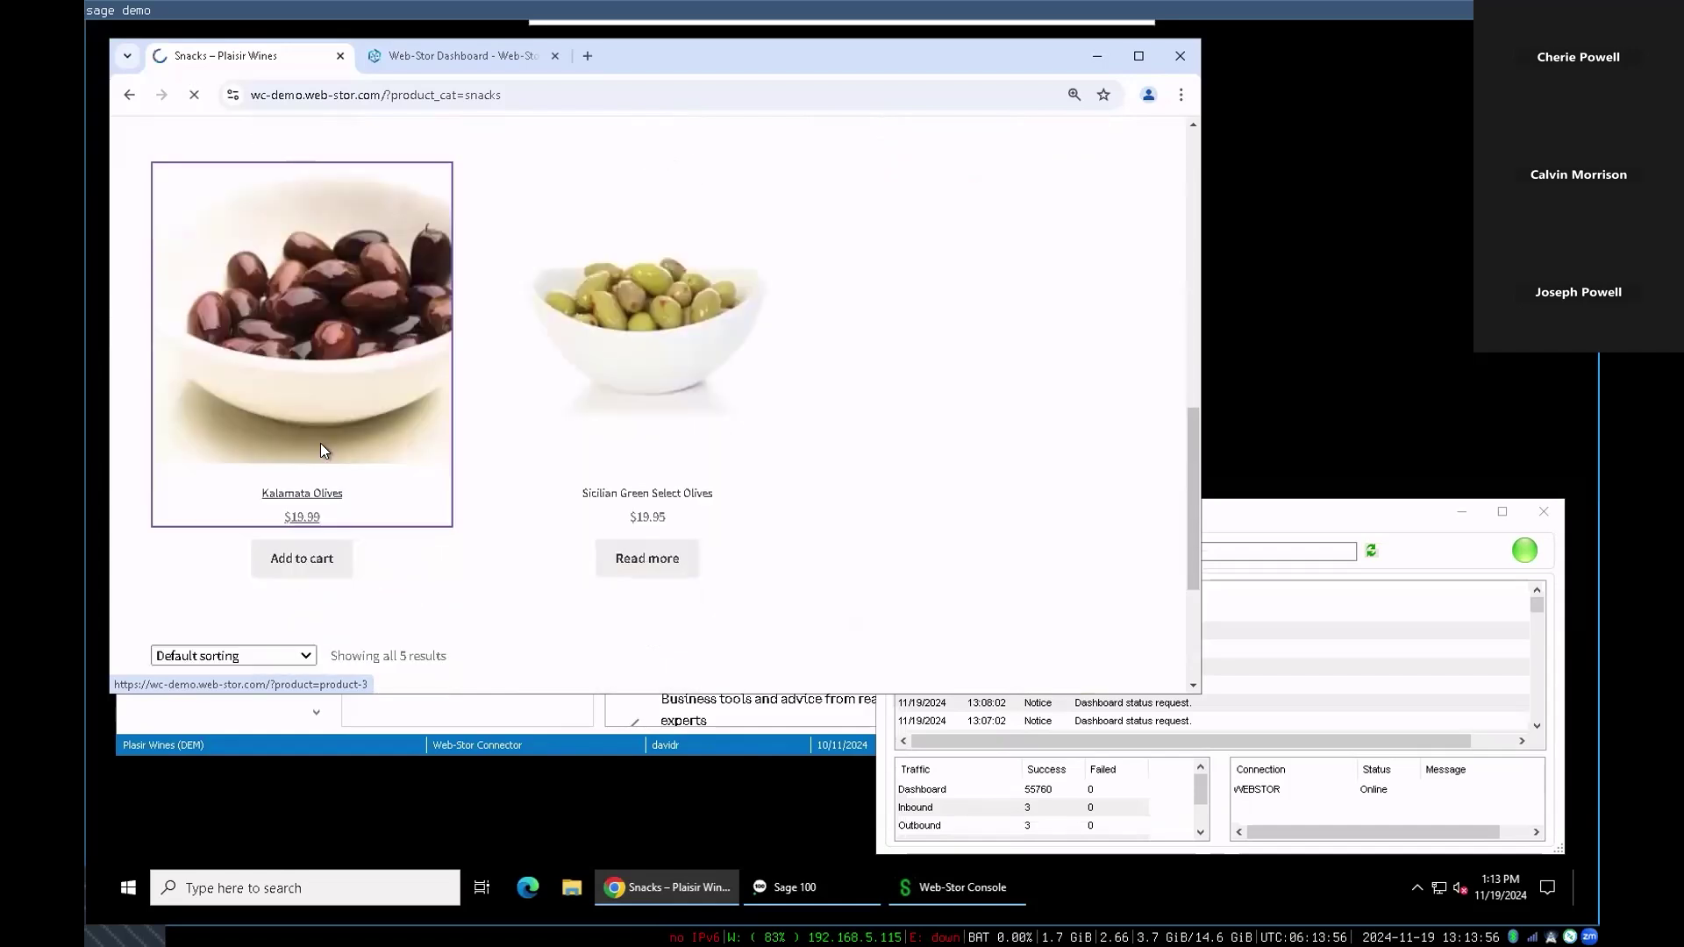
{"action": "scroll", "coordinate": [797, 508], "scroll_direction": "down", "scroll_amount": 3}
{"action": "left_click", "coordinate": [763, 499]}
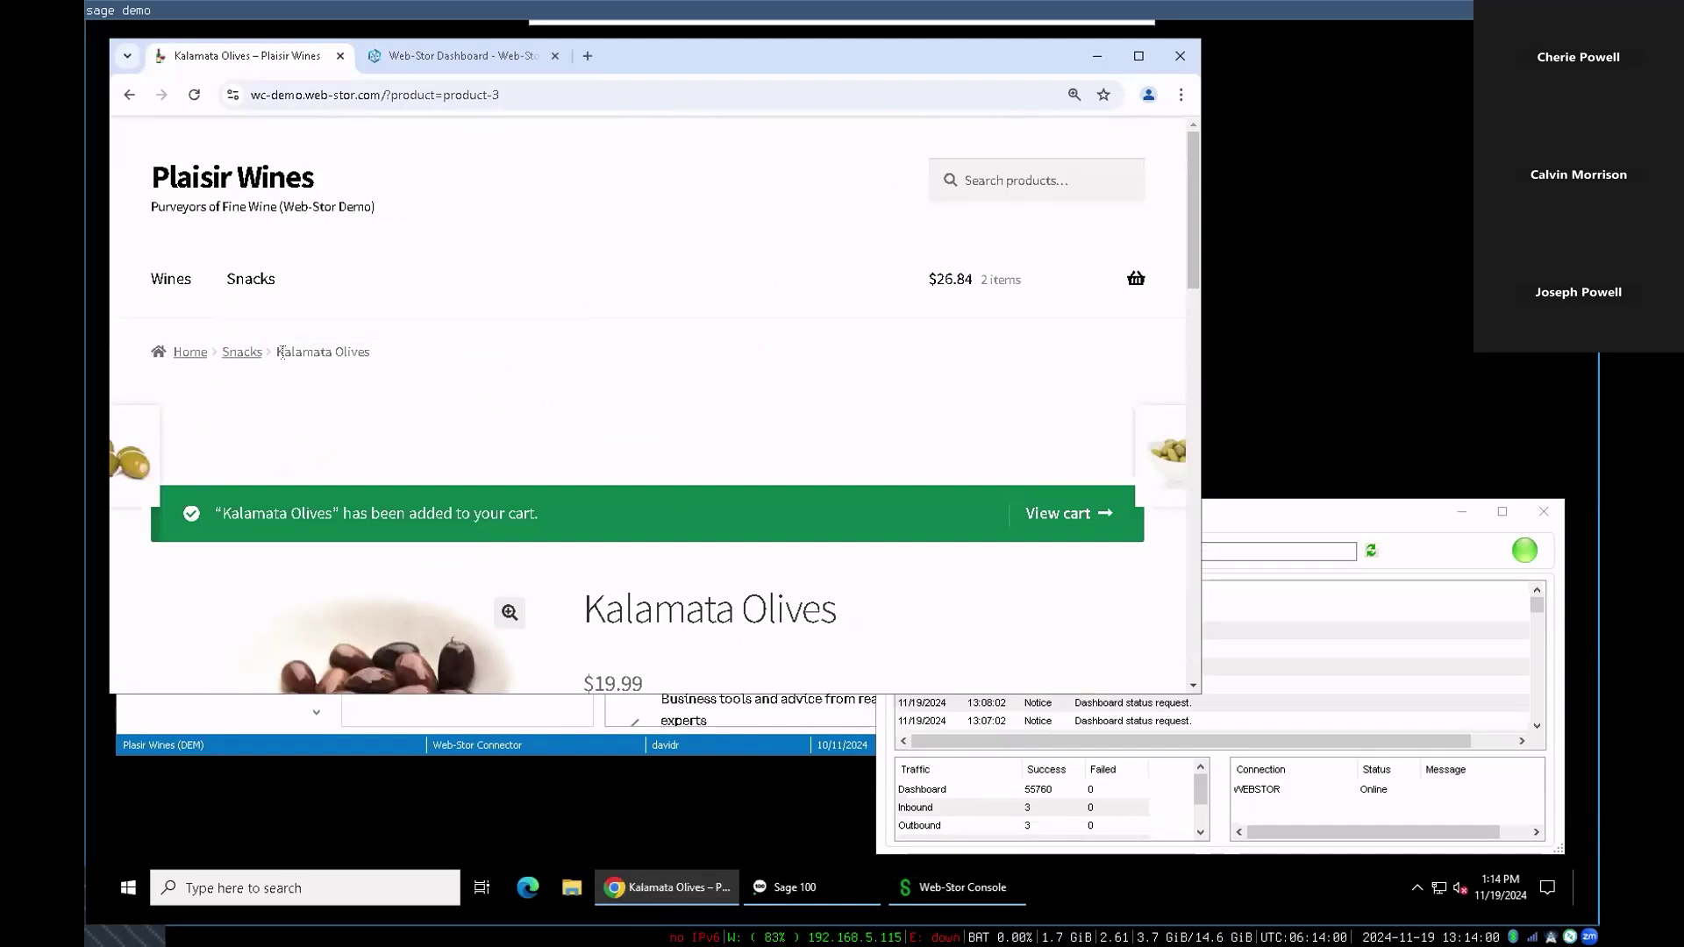
Return to the Snacks category and add Aged Yellow Cheddar to the cart
{"action": "left_click", "coordinate": [242, 352]}
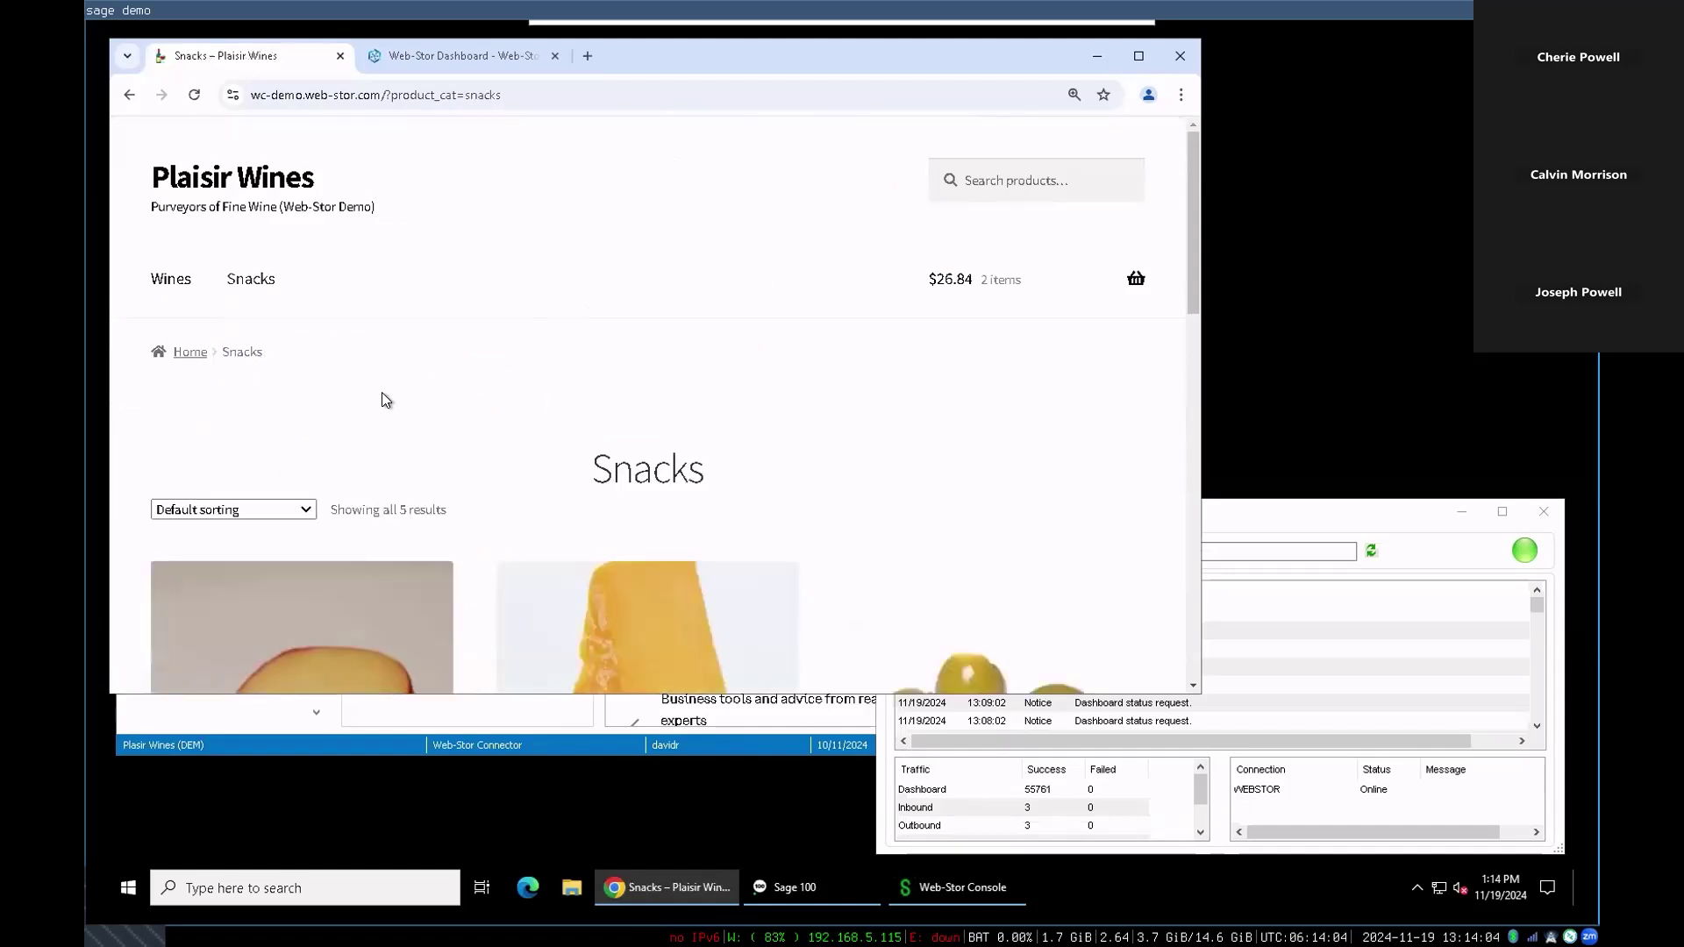
{"action": "scroll", "coordinate": [386, 400], "scroll_direction": "down", "scroll_amount": 4}
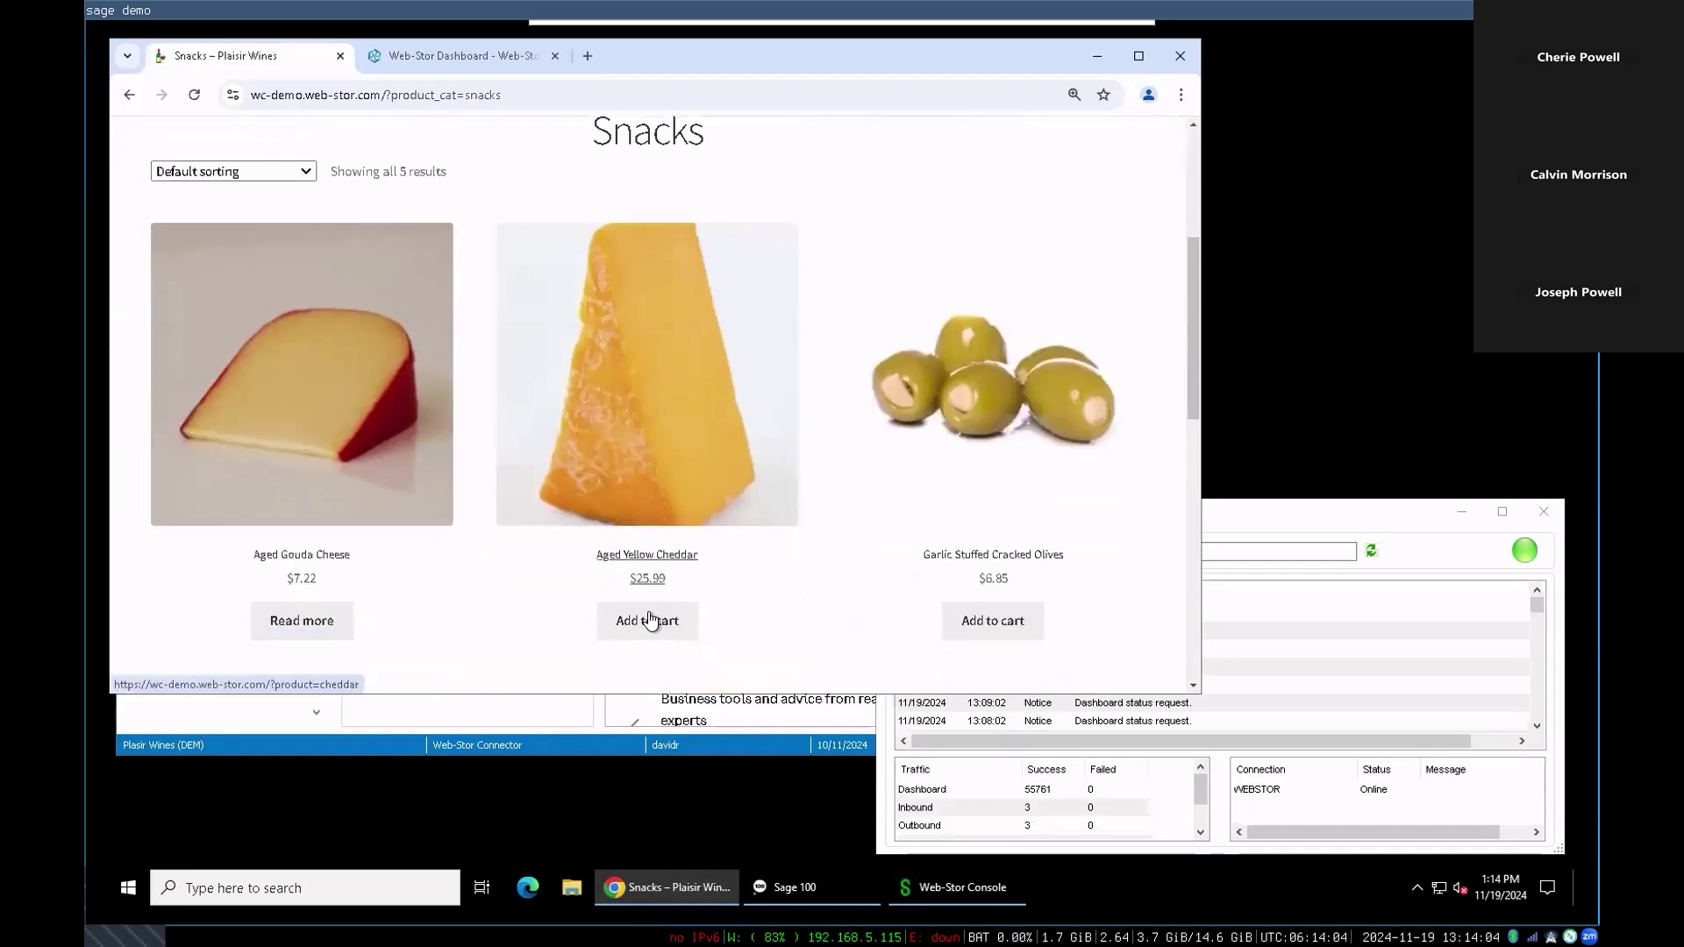
{"action": "left_click", "coordinate": [649, 620]}
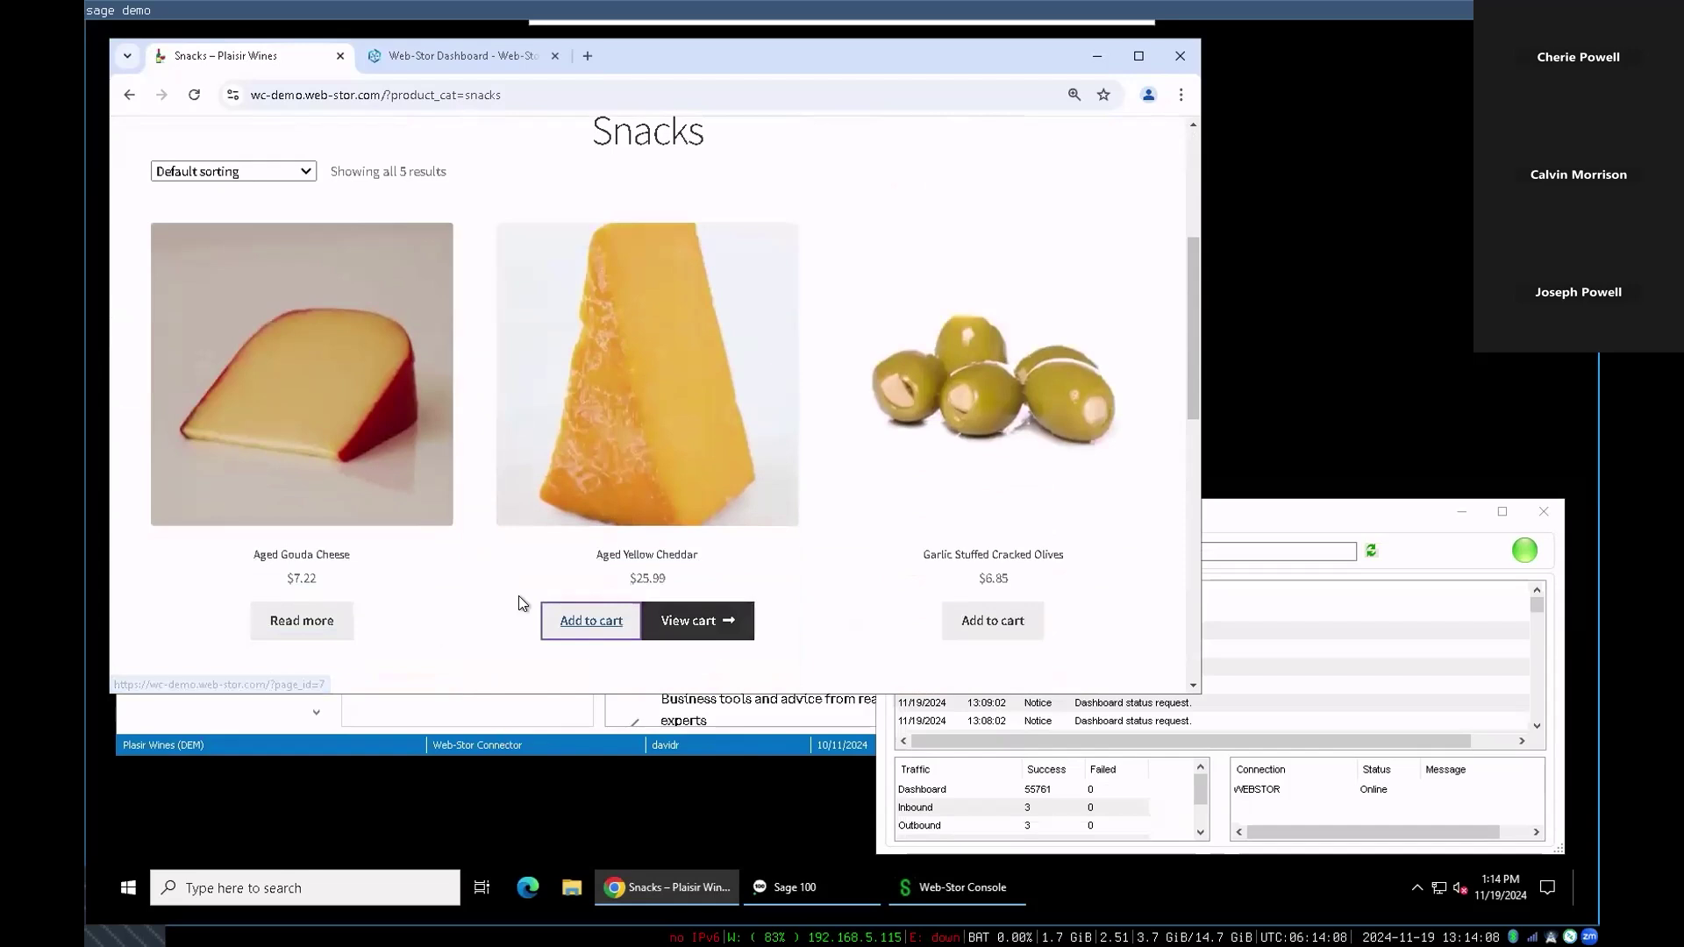
Open the shopping cart to review its products and totals, and proceed to checkout
{"action": "scroll", "coordinate": [518, 598], "scroll_direction": "up", "scroll_amount": 4}
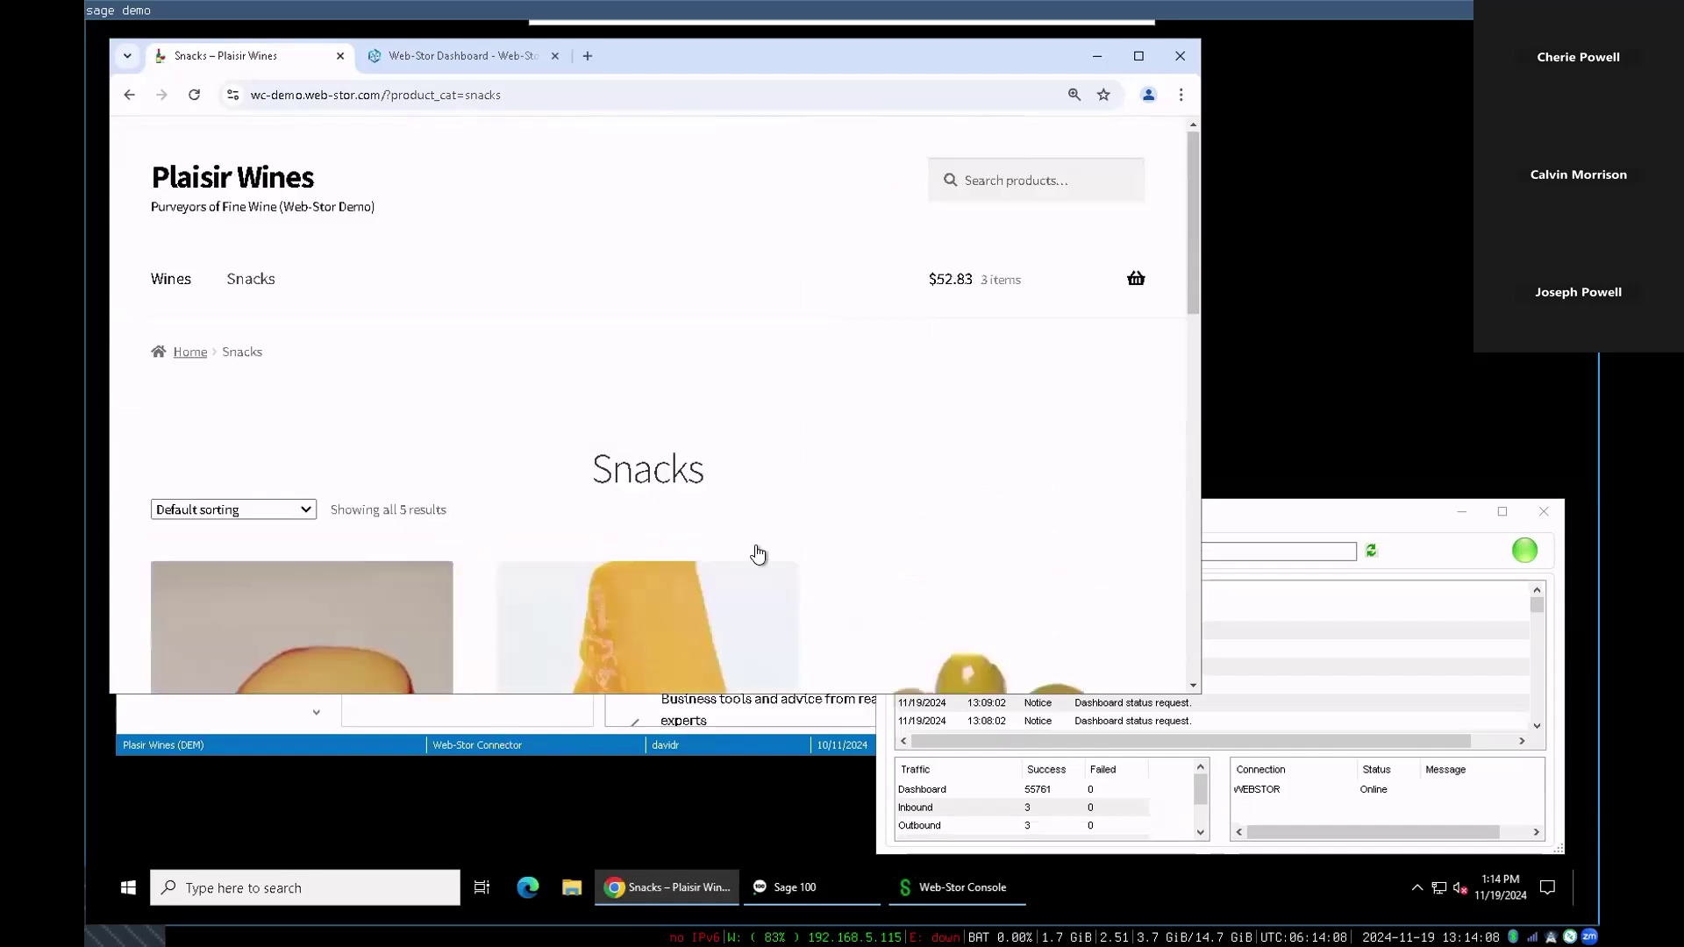
{"action": "left_click", "coordinate": [963, 290]}
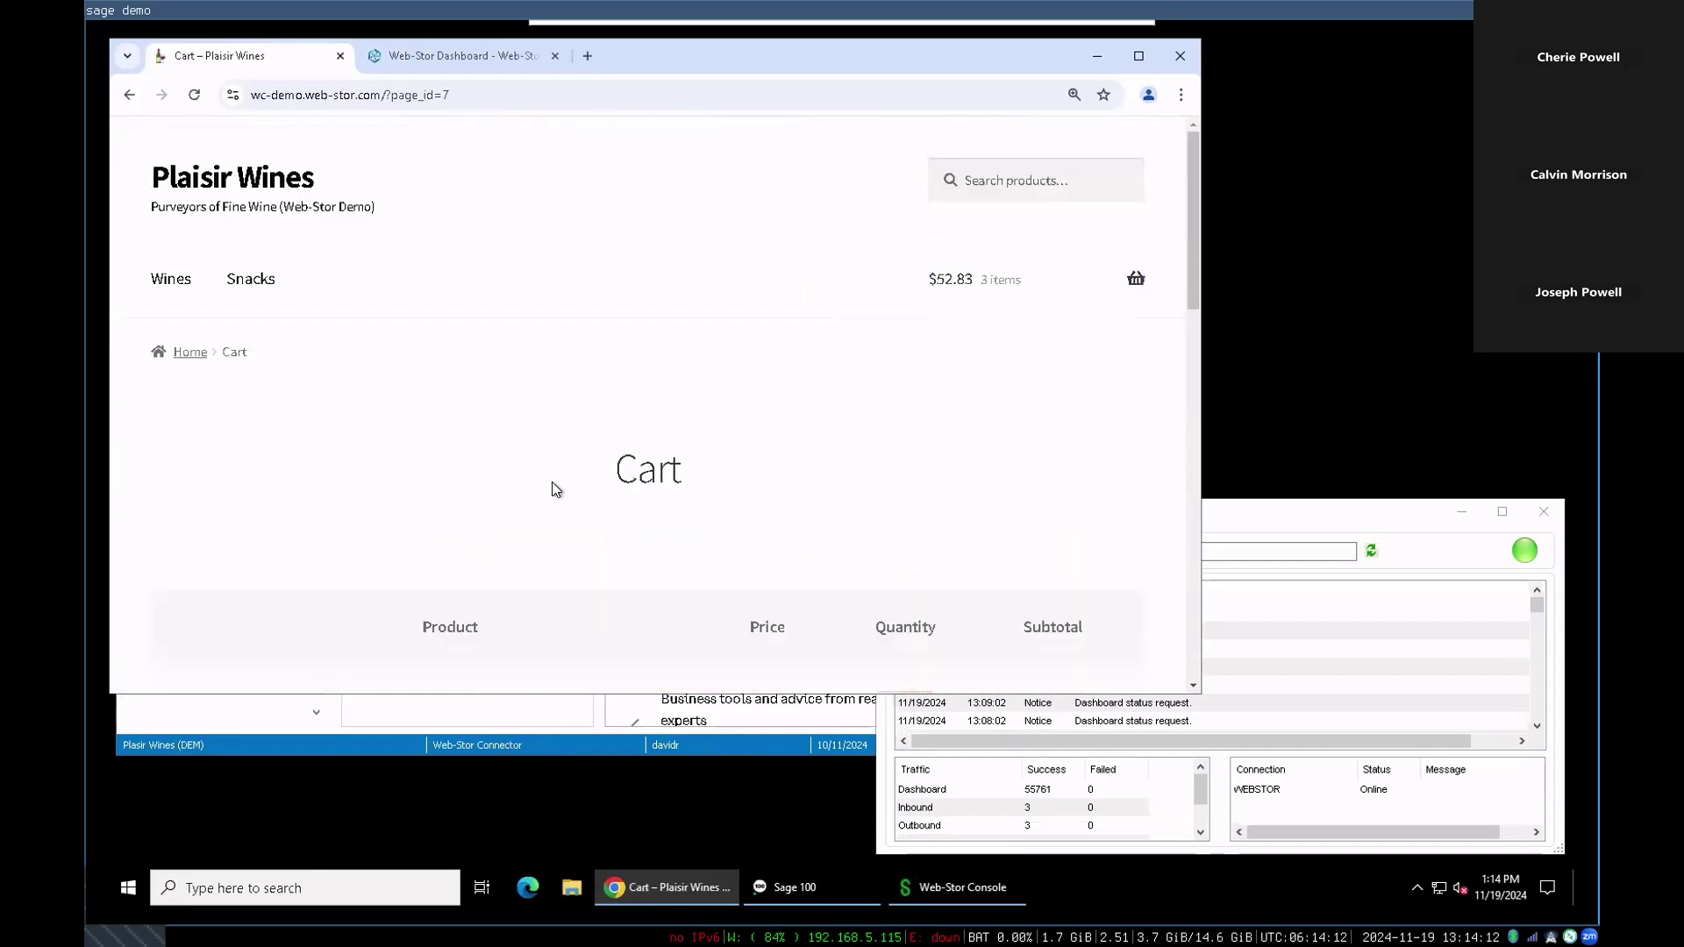
{"action": "scroll", "coordinate": [556, 489], "scroll_direction": "down", "scroll_amount": 4}
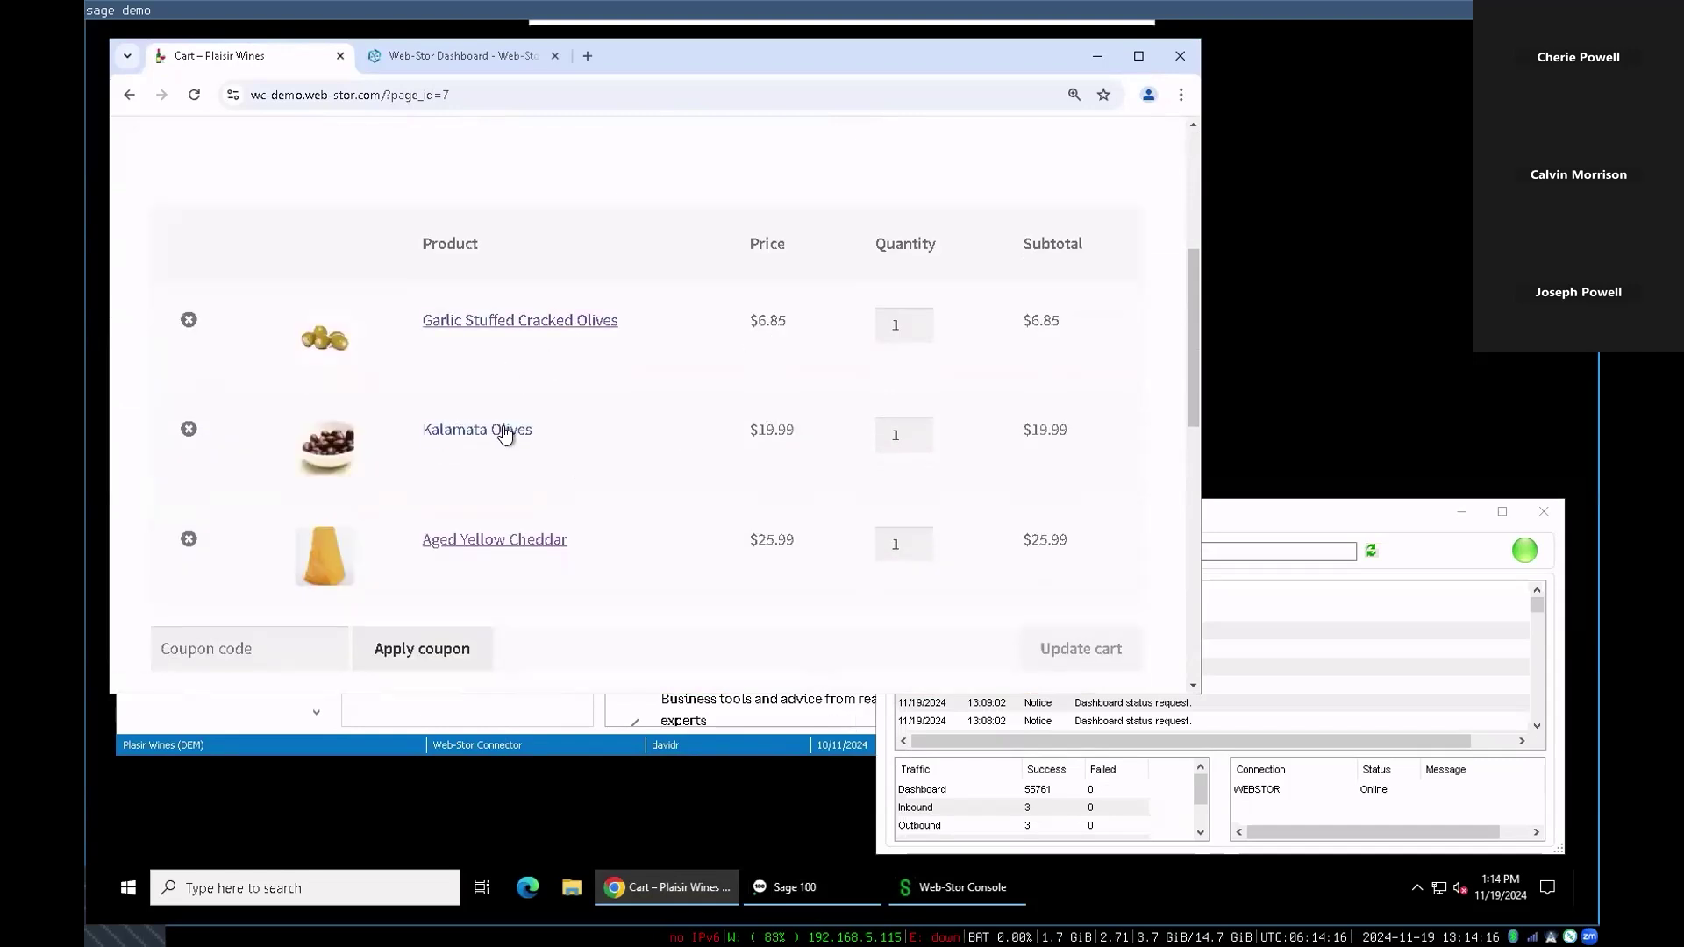
{"action": "scroll", "coordinate": [549, 530], "scroll_direction": "down", "scroll_amount": 4}
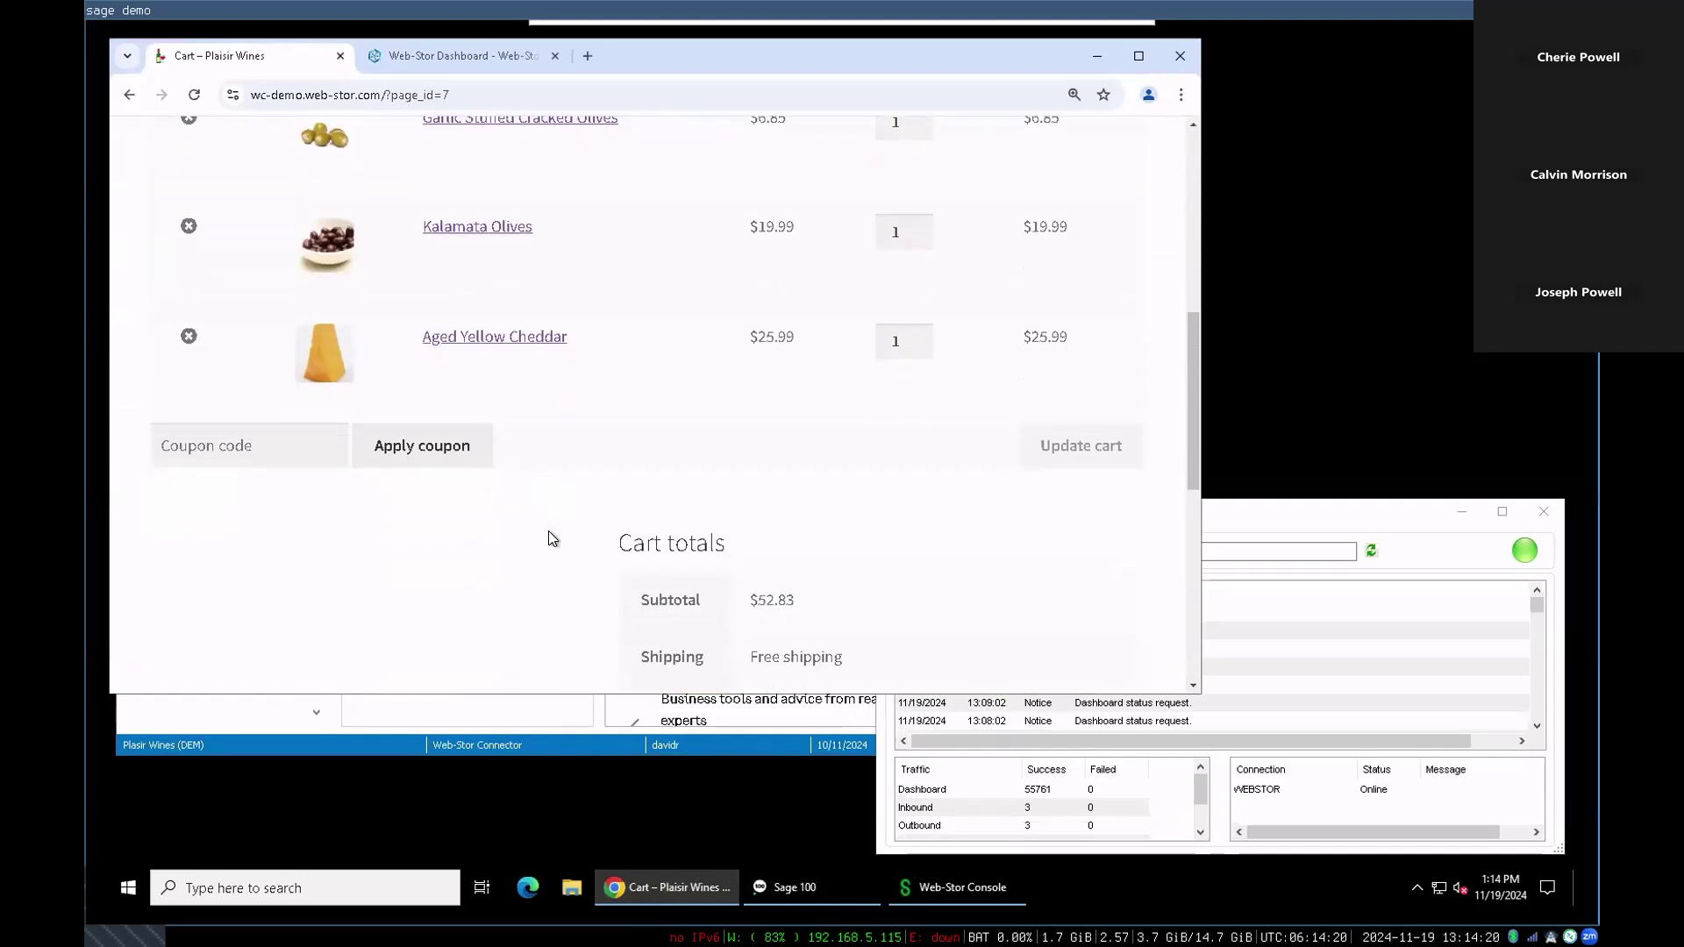
{"action": "scroll", "coordinate": [561, 498], "scroll_direction": "down", "scroll_amount": 1}
{"action": "scroll", "coordinate": [561, 498], "scroll_direction": "down", "scroll_amount": 1}
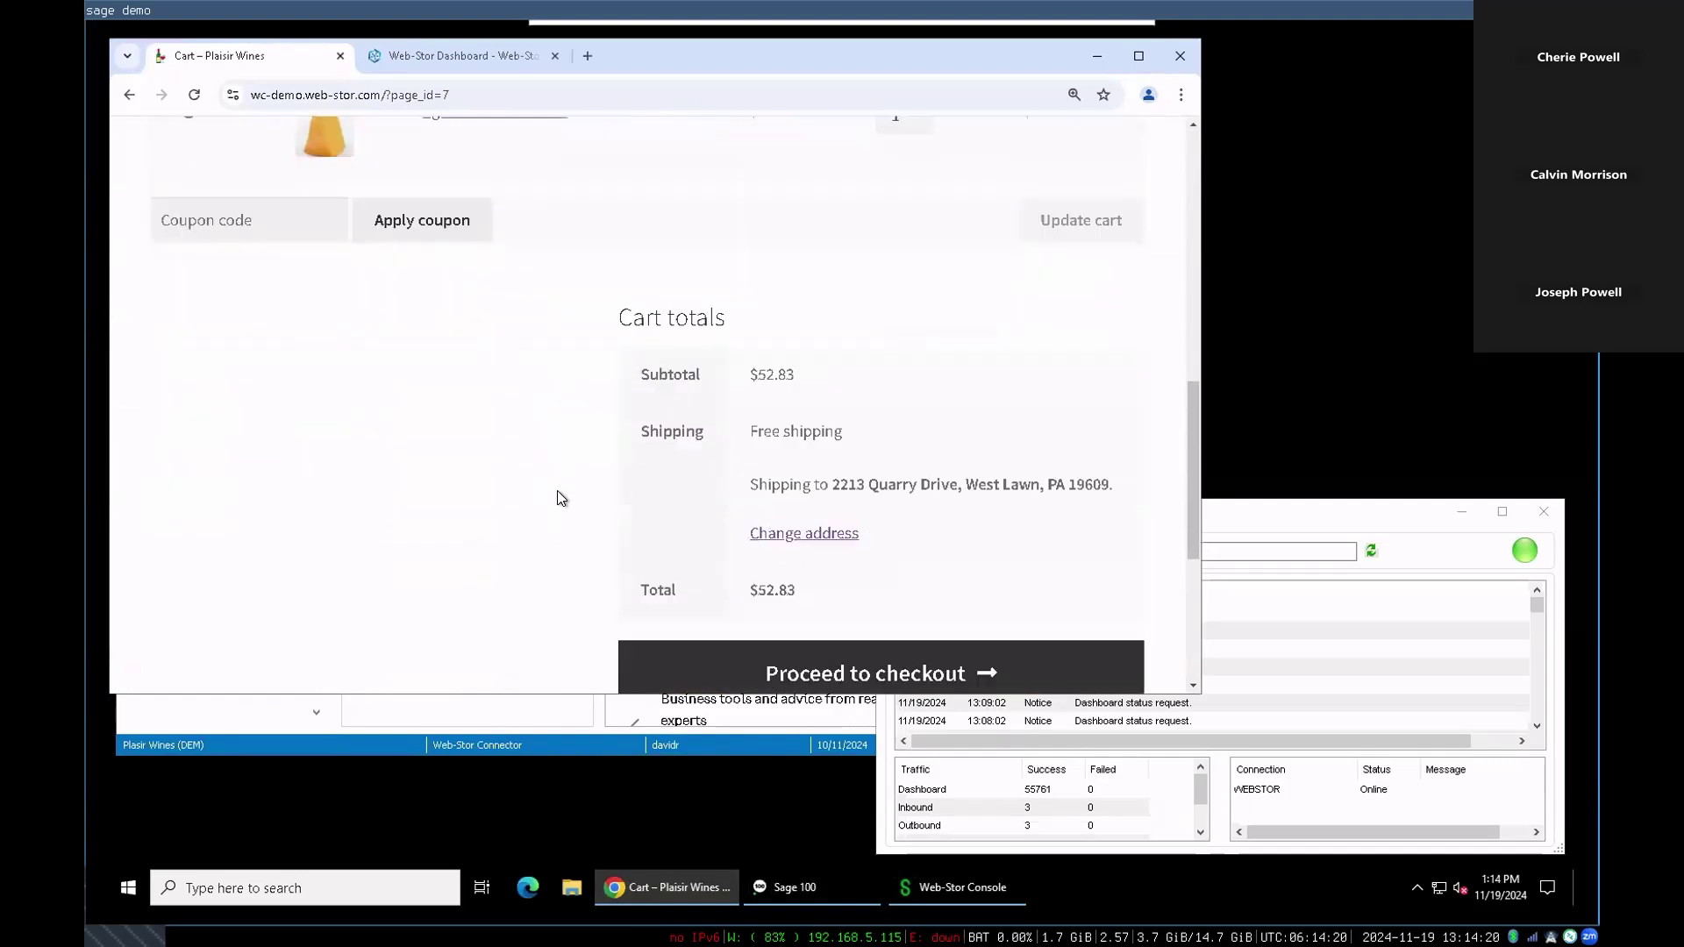
{"action": "scroll", "coordinate": [559, 491], "scroll_direction": "down", "scroll_amount": 1}
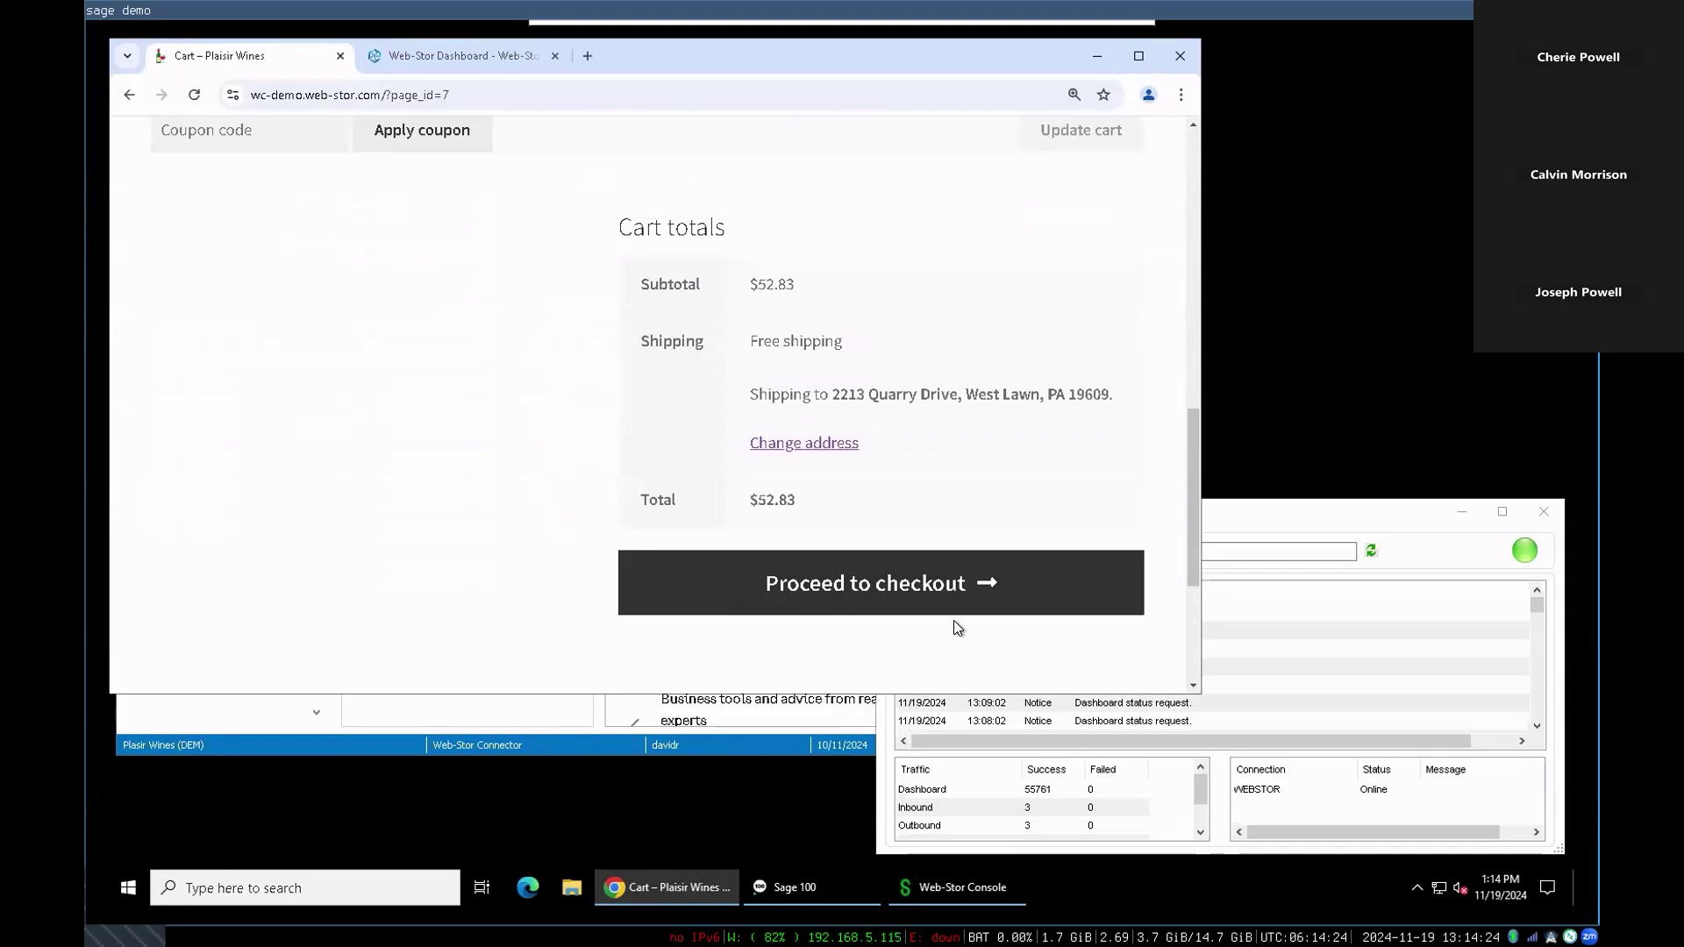
{"action": "left_click", "coordinate": [897, 596]}
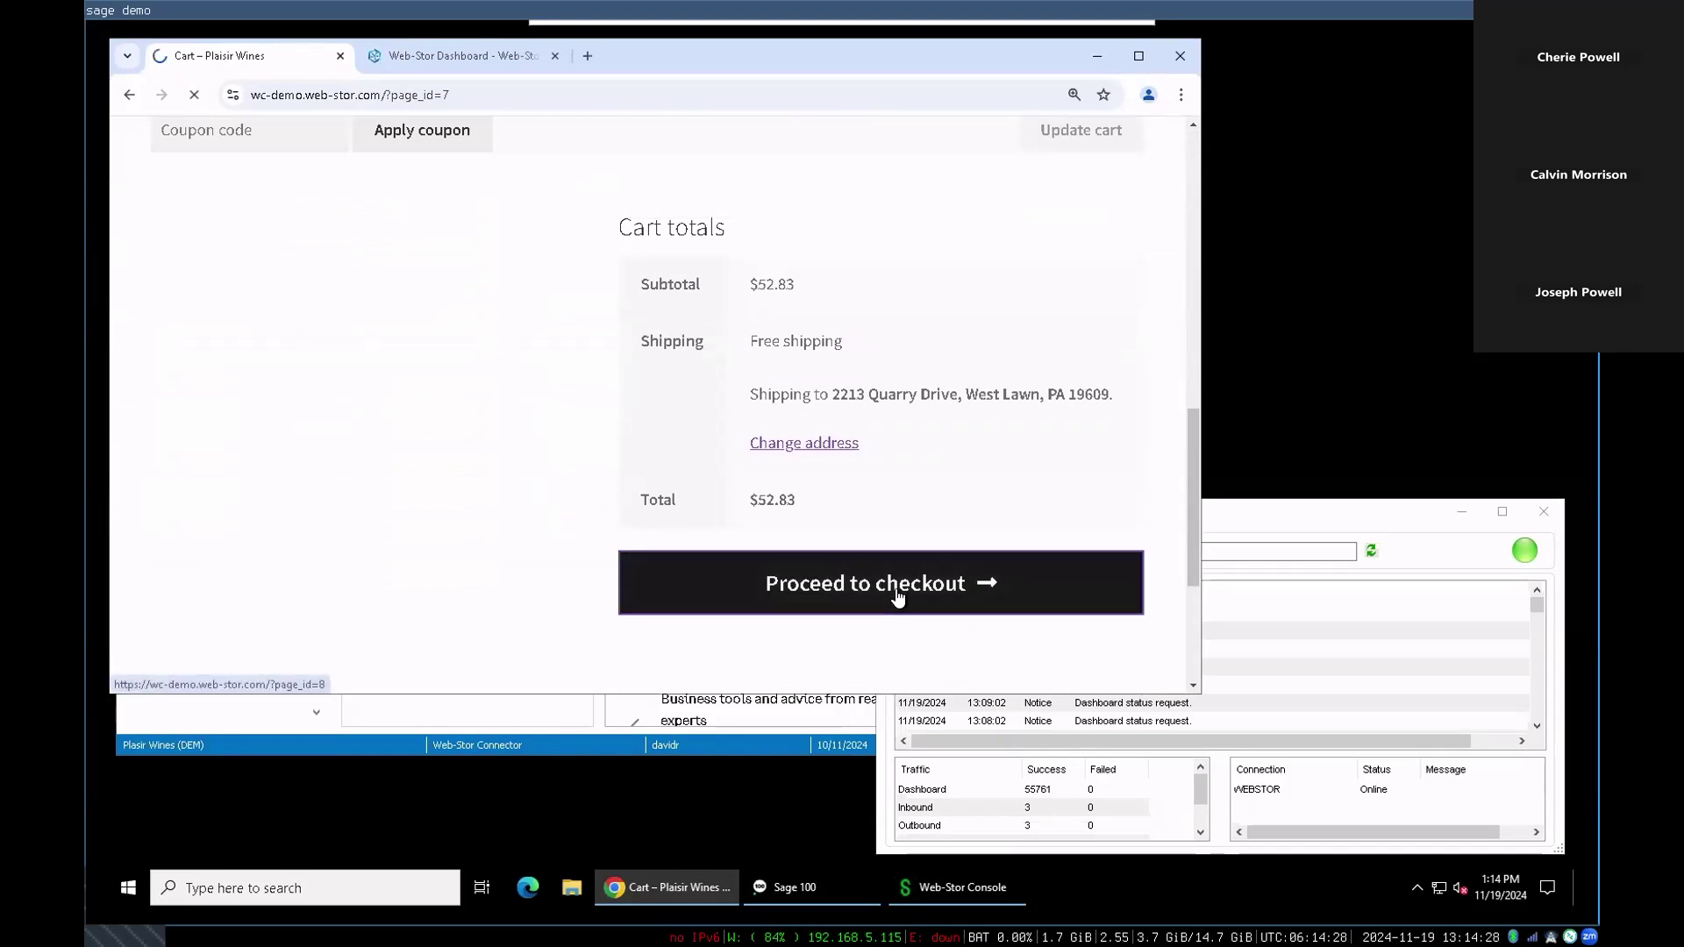
Review the prefilled billing details on the checkout page and place the order with Cash on delivery
{"action": "scroll", "coordinate": [538, 433], "scroll_direction": "down", "scroll_amount": 3}
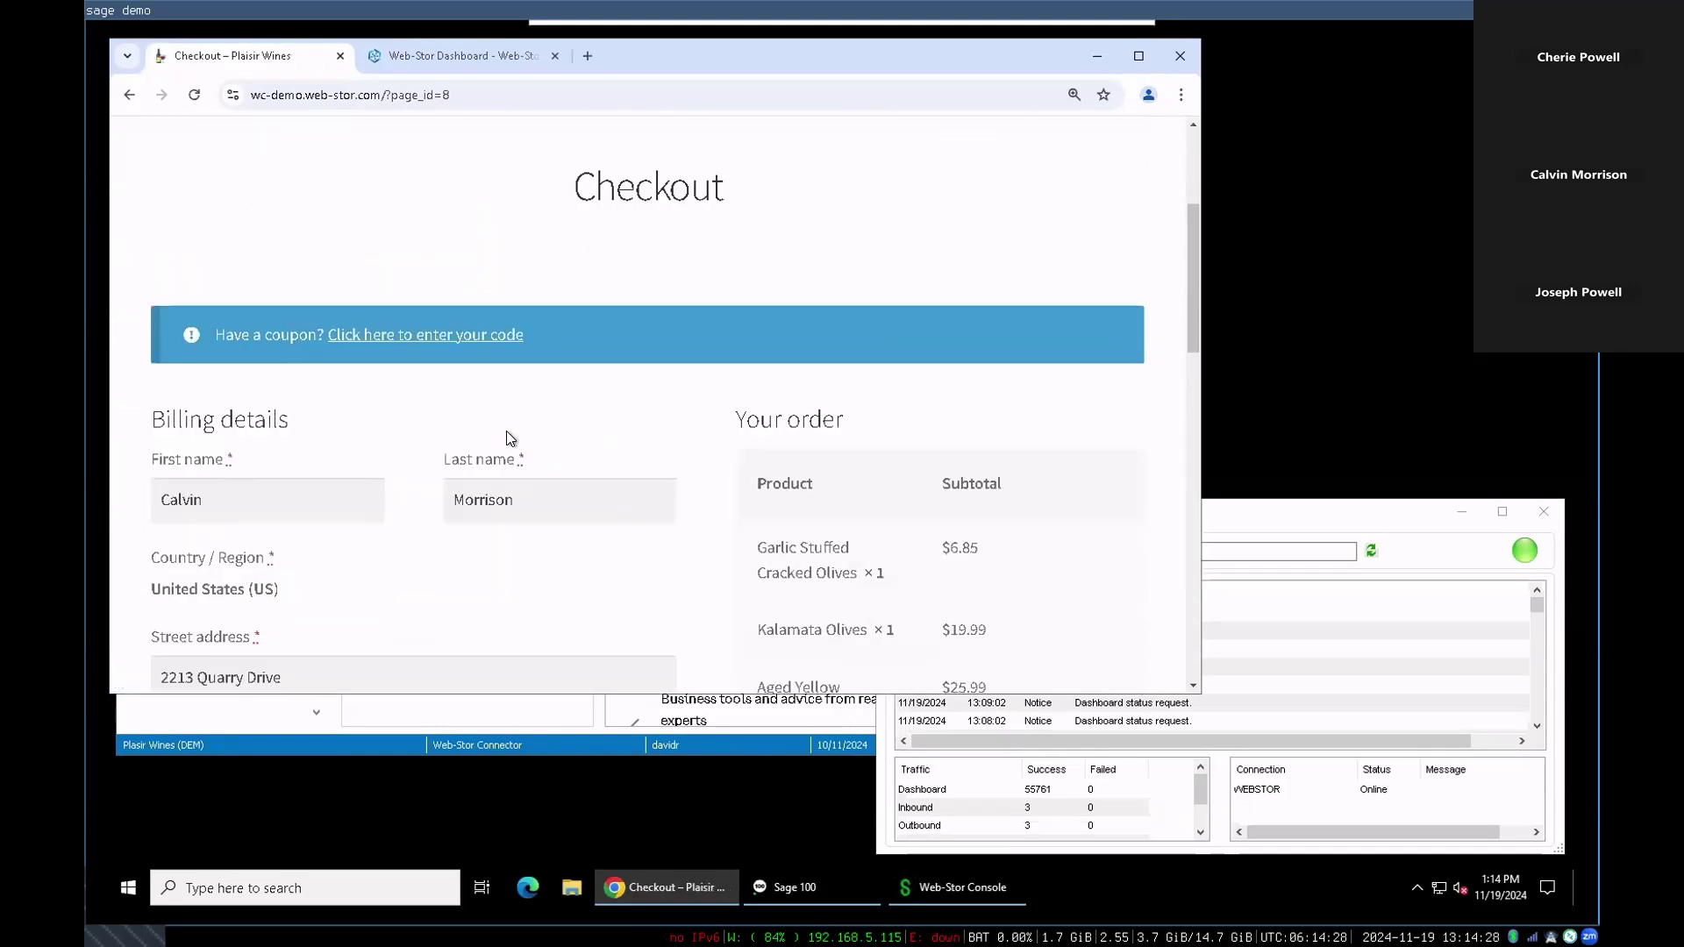
{"action": "scroll", "coordinate": [518, 359], "scroll_direction": "down", "scroll_amount": 1}
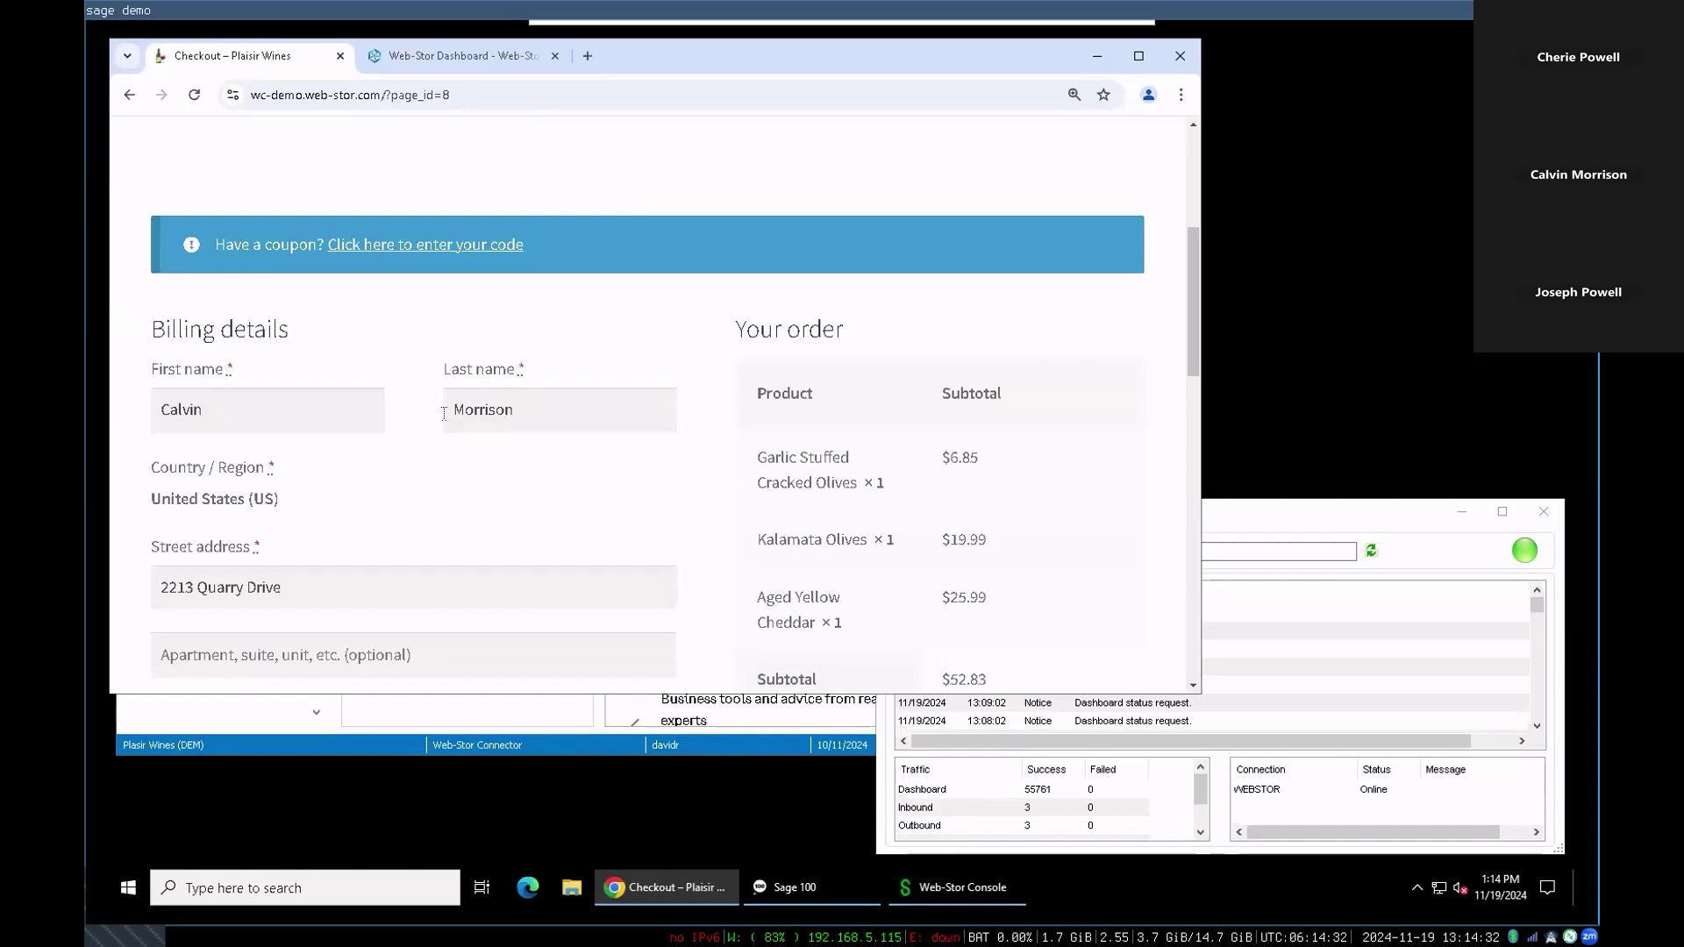
{"action": "scroll", "coordinate": [249, 302], "scroll_direction": "down", "scroll_amount": 1}
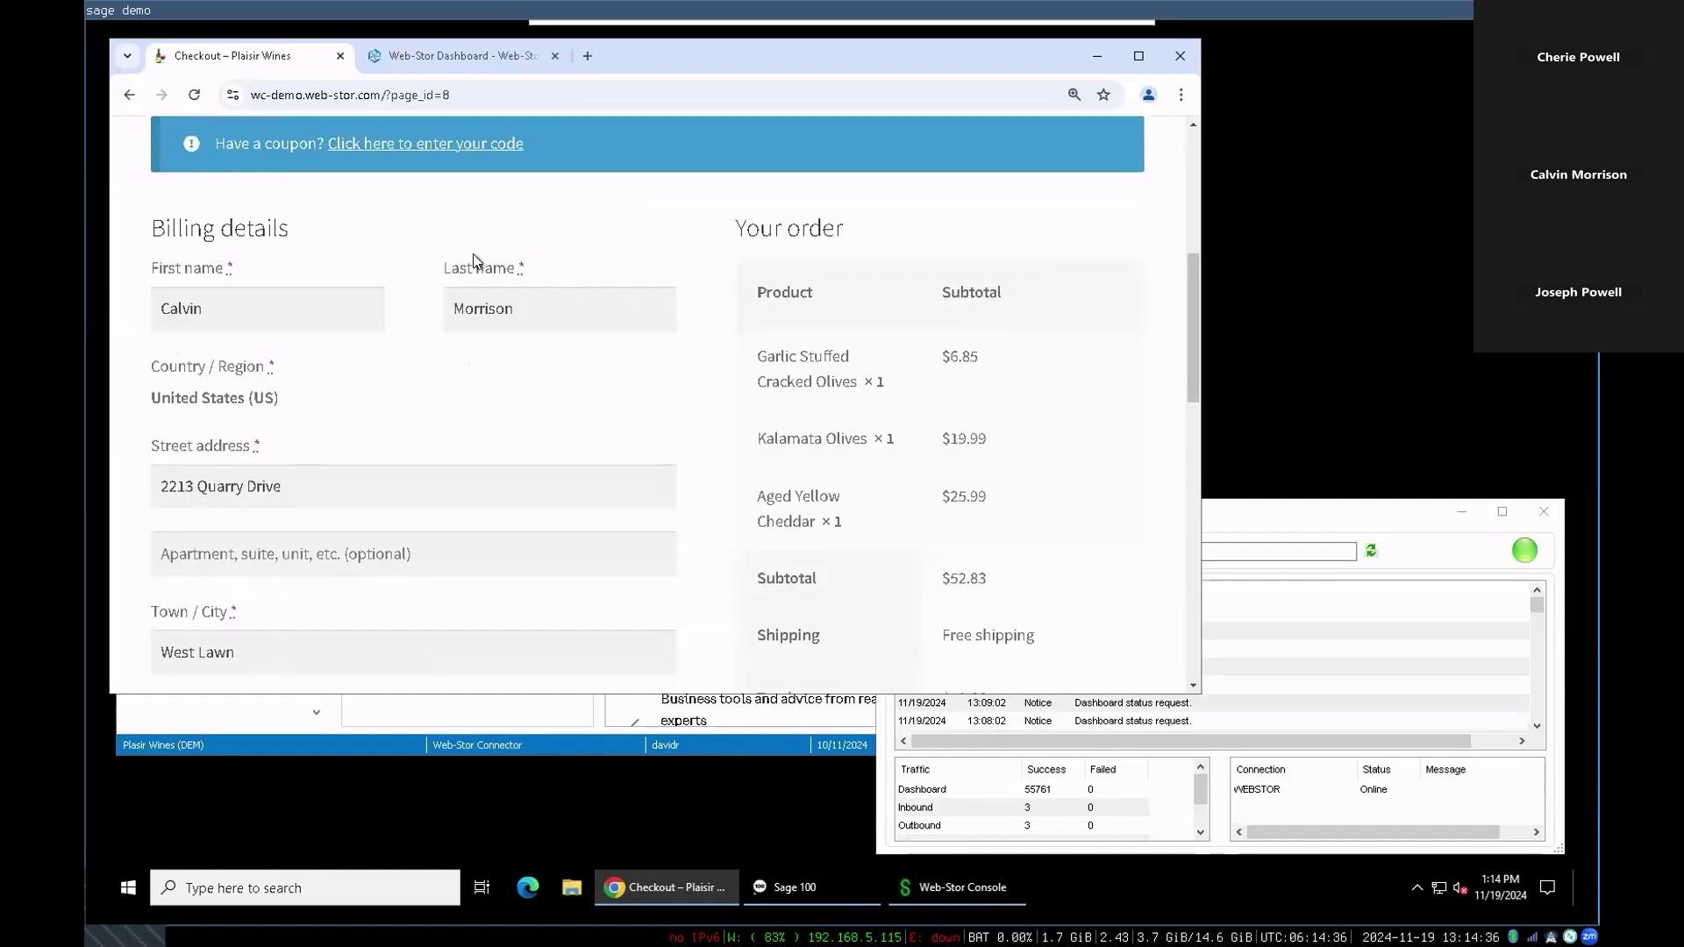
{"action": "scroll", "coordinate": [302, 308], "scroll_direction": "down", "scroll_amount": 2}
{"action": "scroll", "coordinate": [302, 309], "scroll_direction": "down", "scroll_amount": 5}
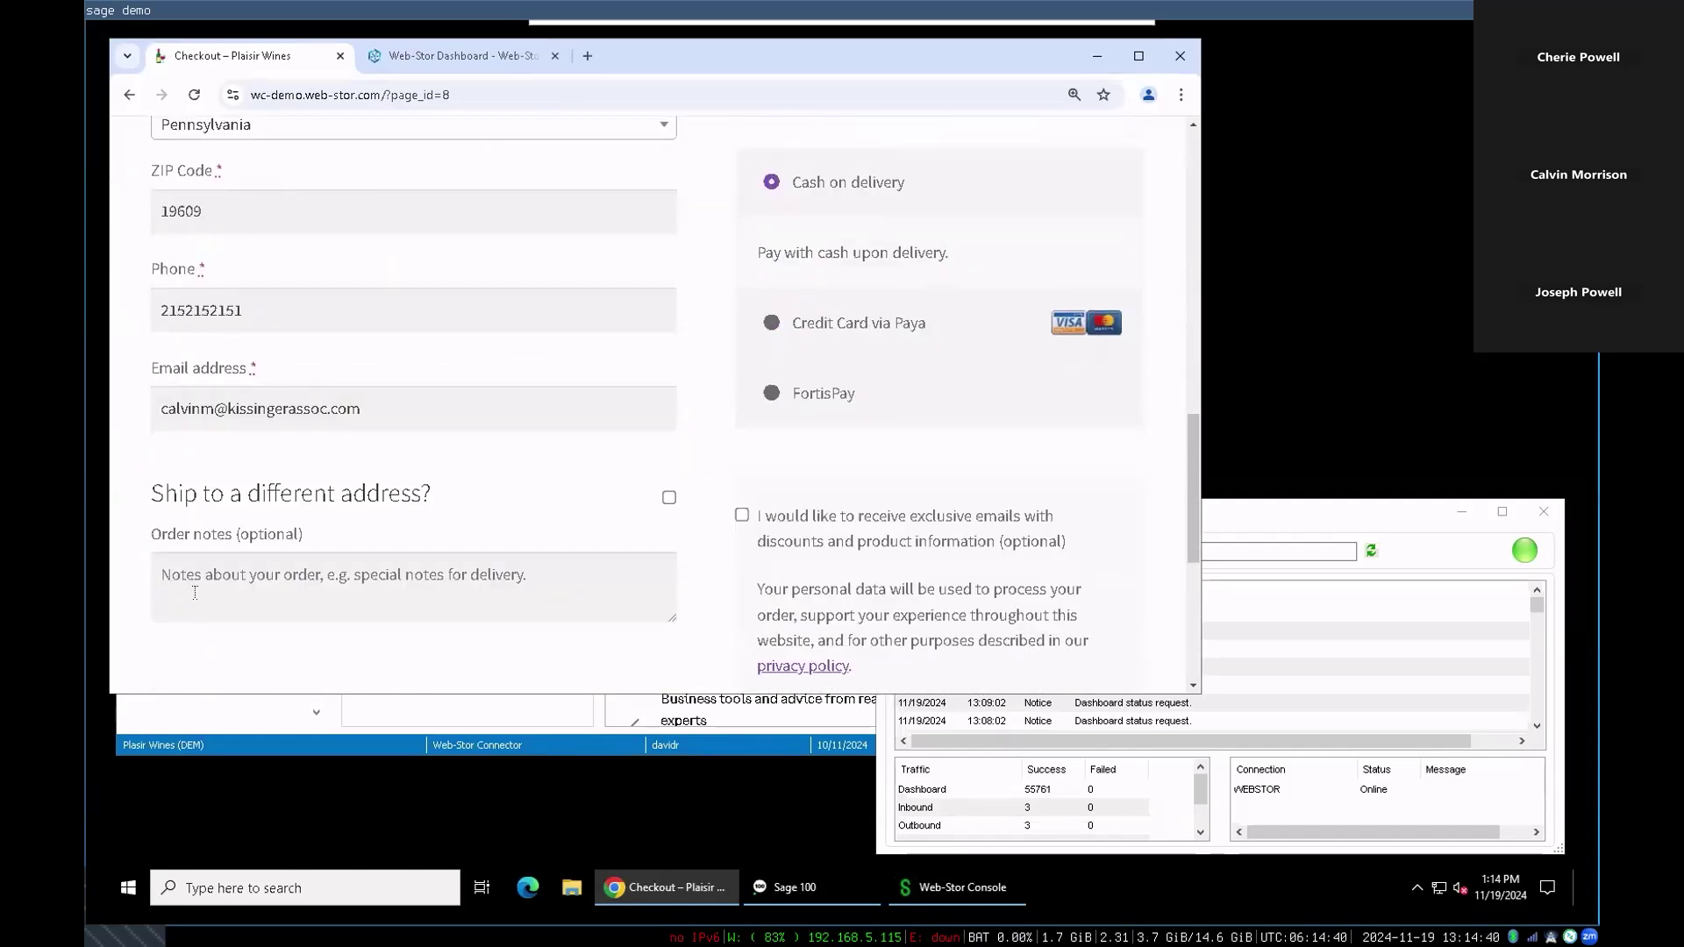
{"action": "scroll", "coordinate": [218, 587], "scroll_direction": "up", "scroll_amount": 1}
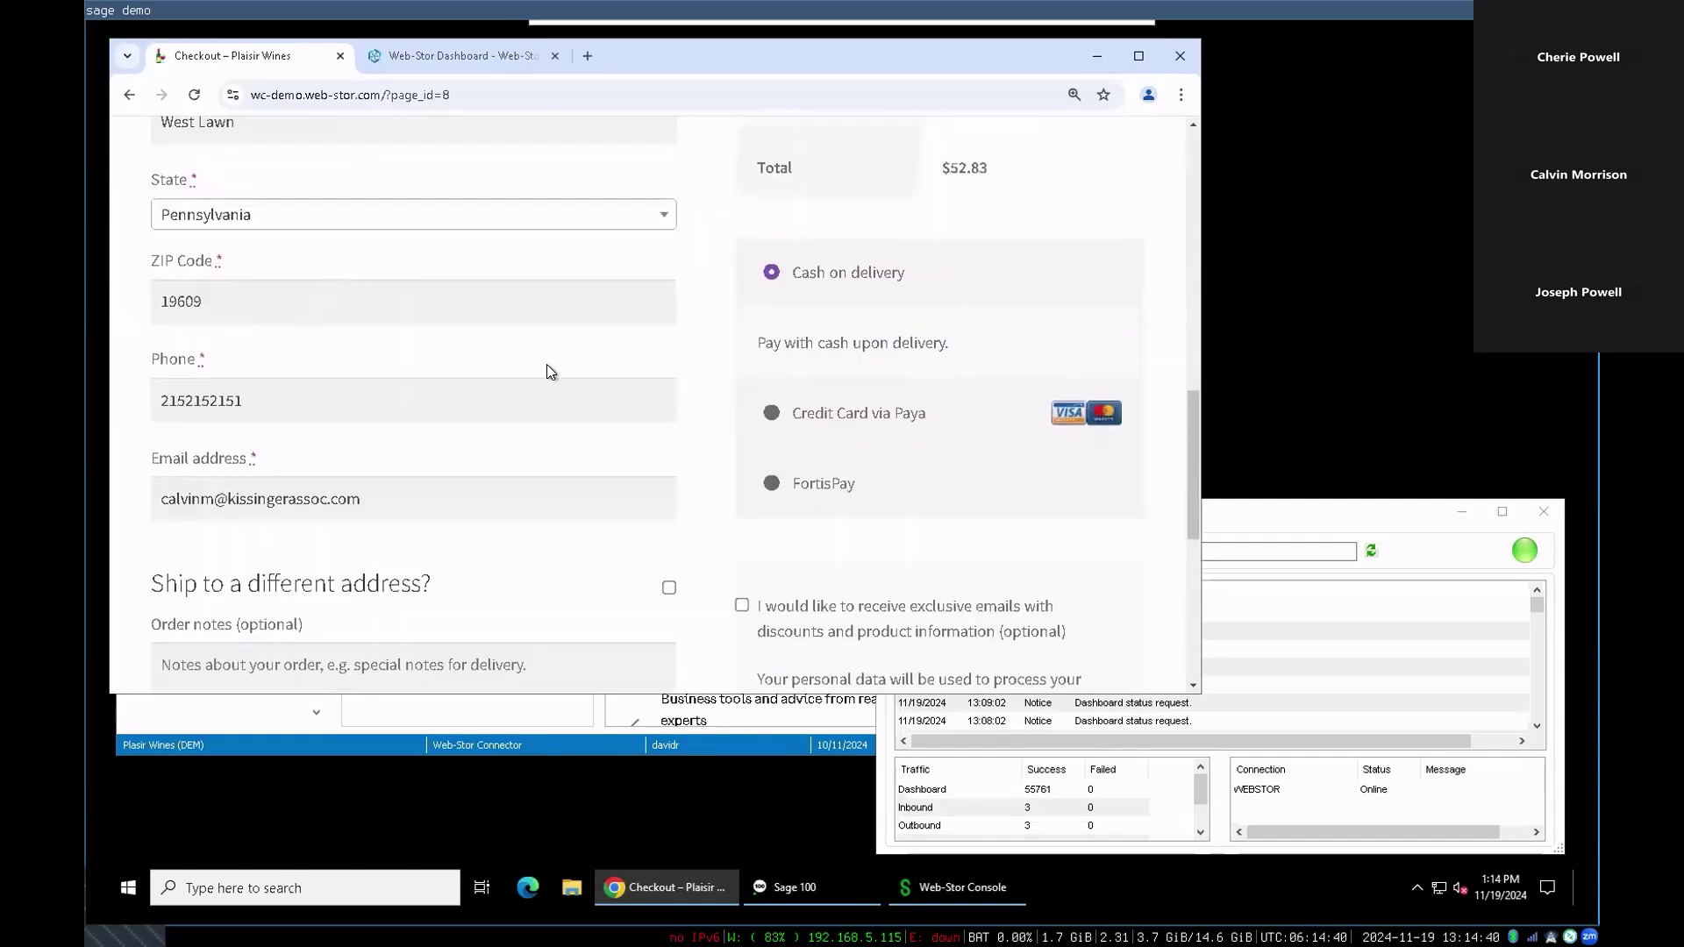
{"action": "scroll", "coordinate": [548, 370], "scroll_direction": "up", "scroll_amount": 1}
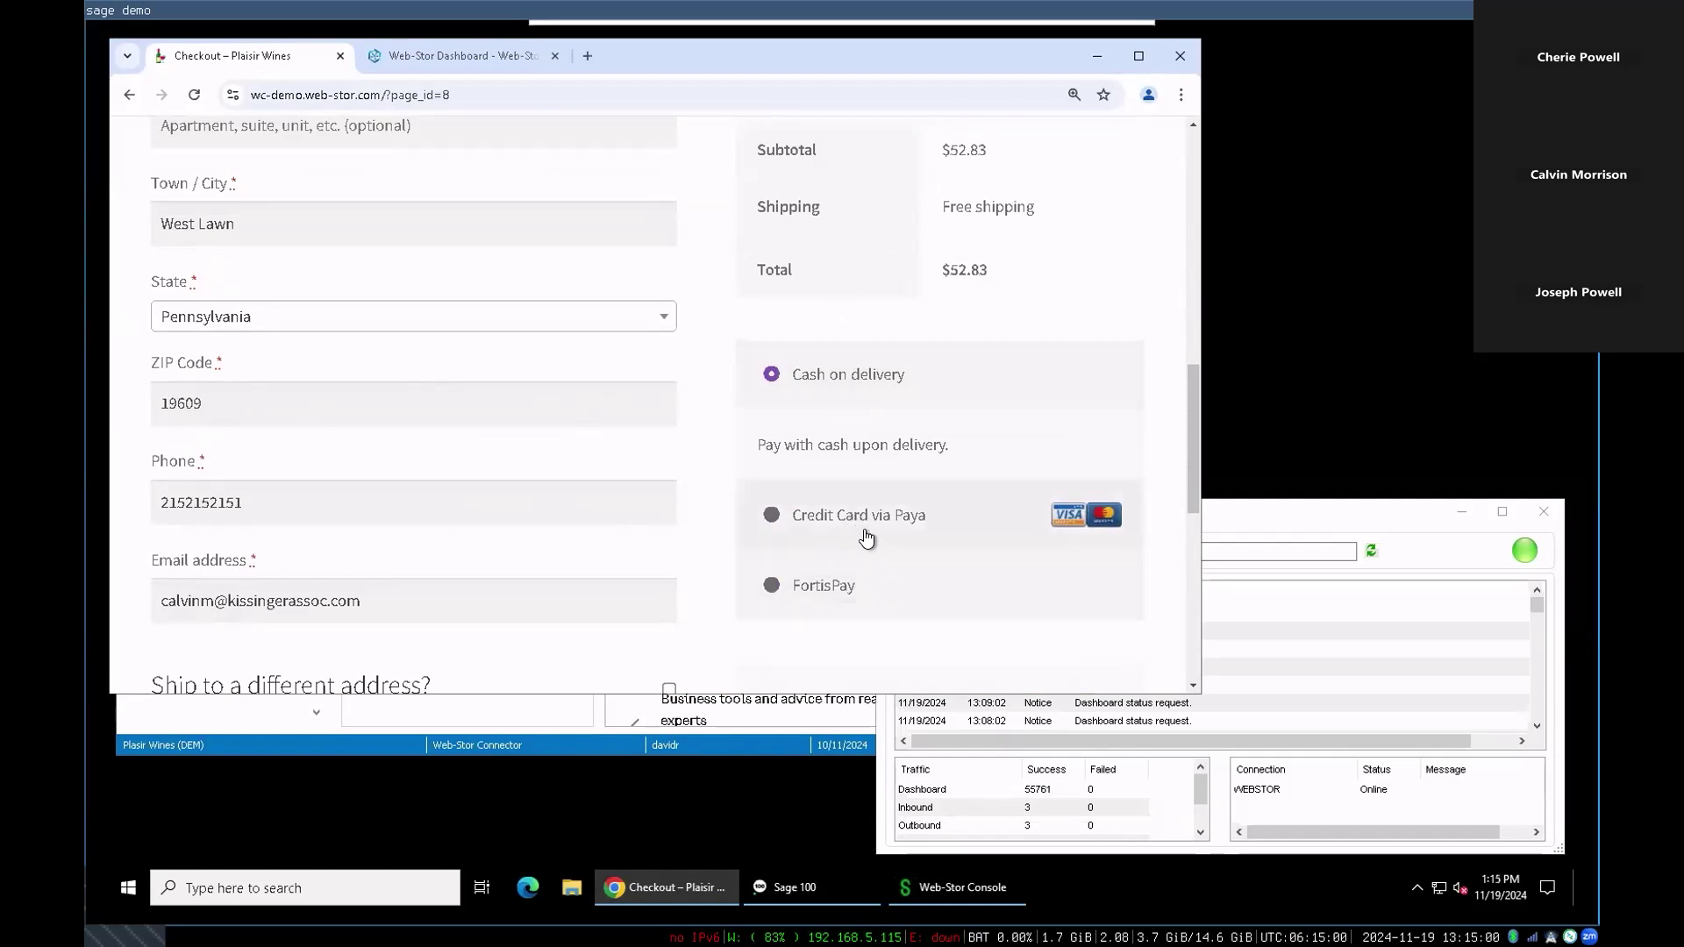
{"action": "scroll", "coordinate": [840, 584], "scroll_direction": "down", "scroll_amount": 3}
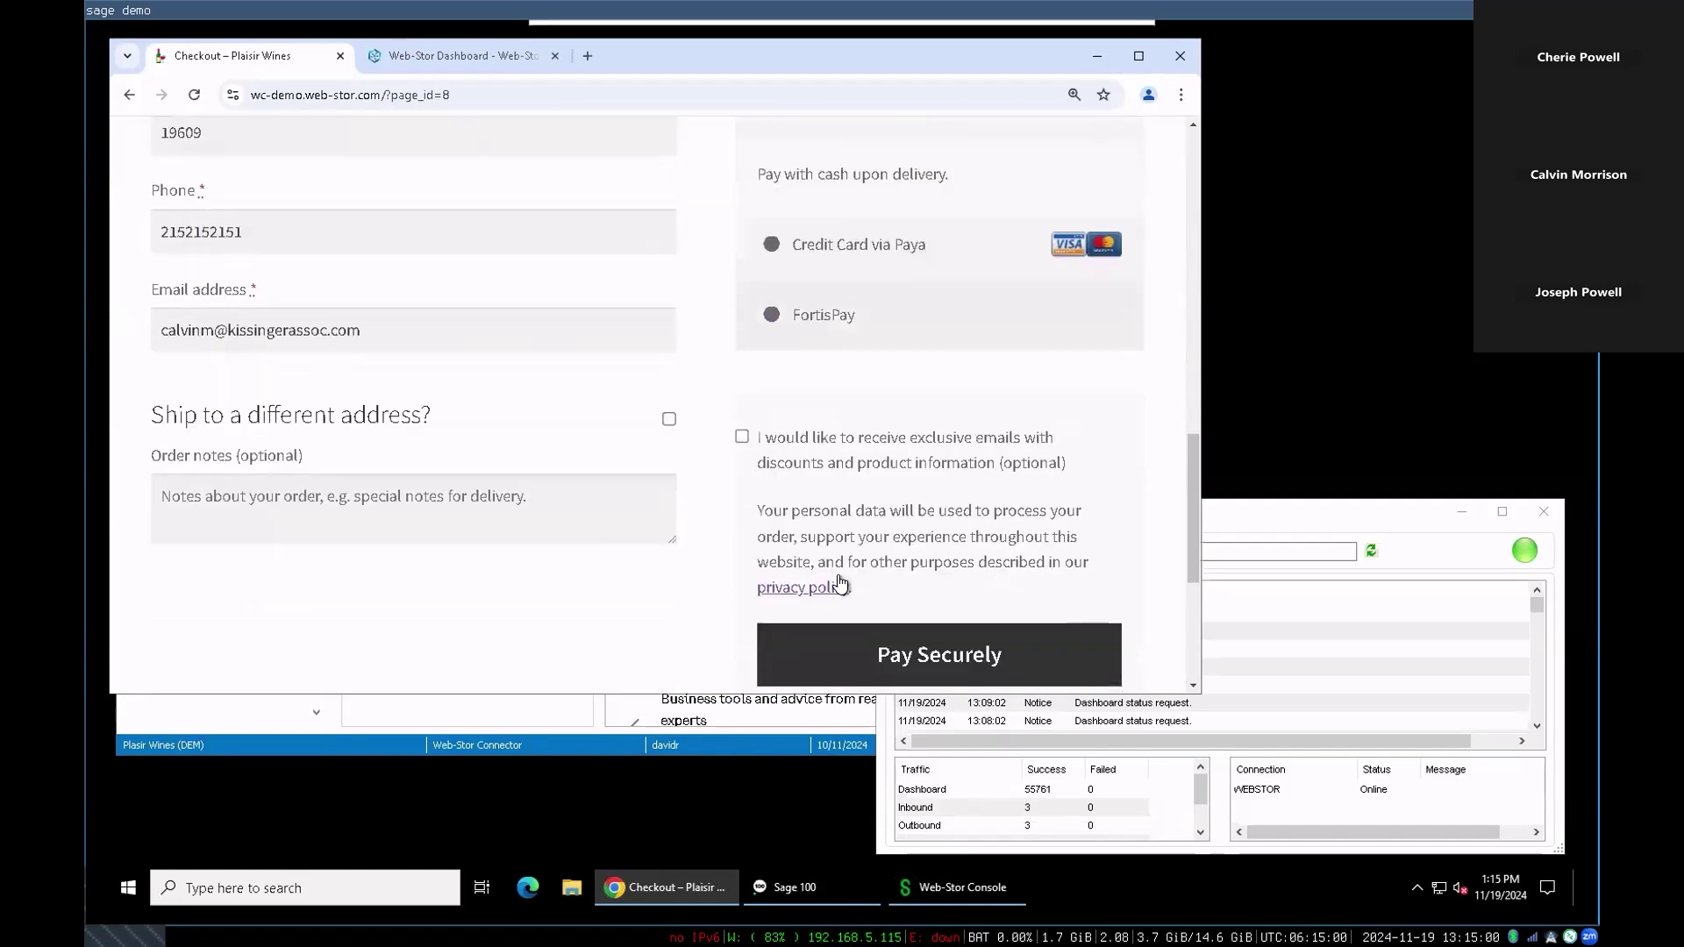
{"action": "left_click", "coordinate": [833, 602]}
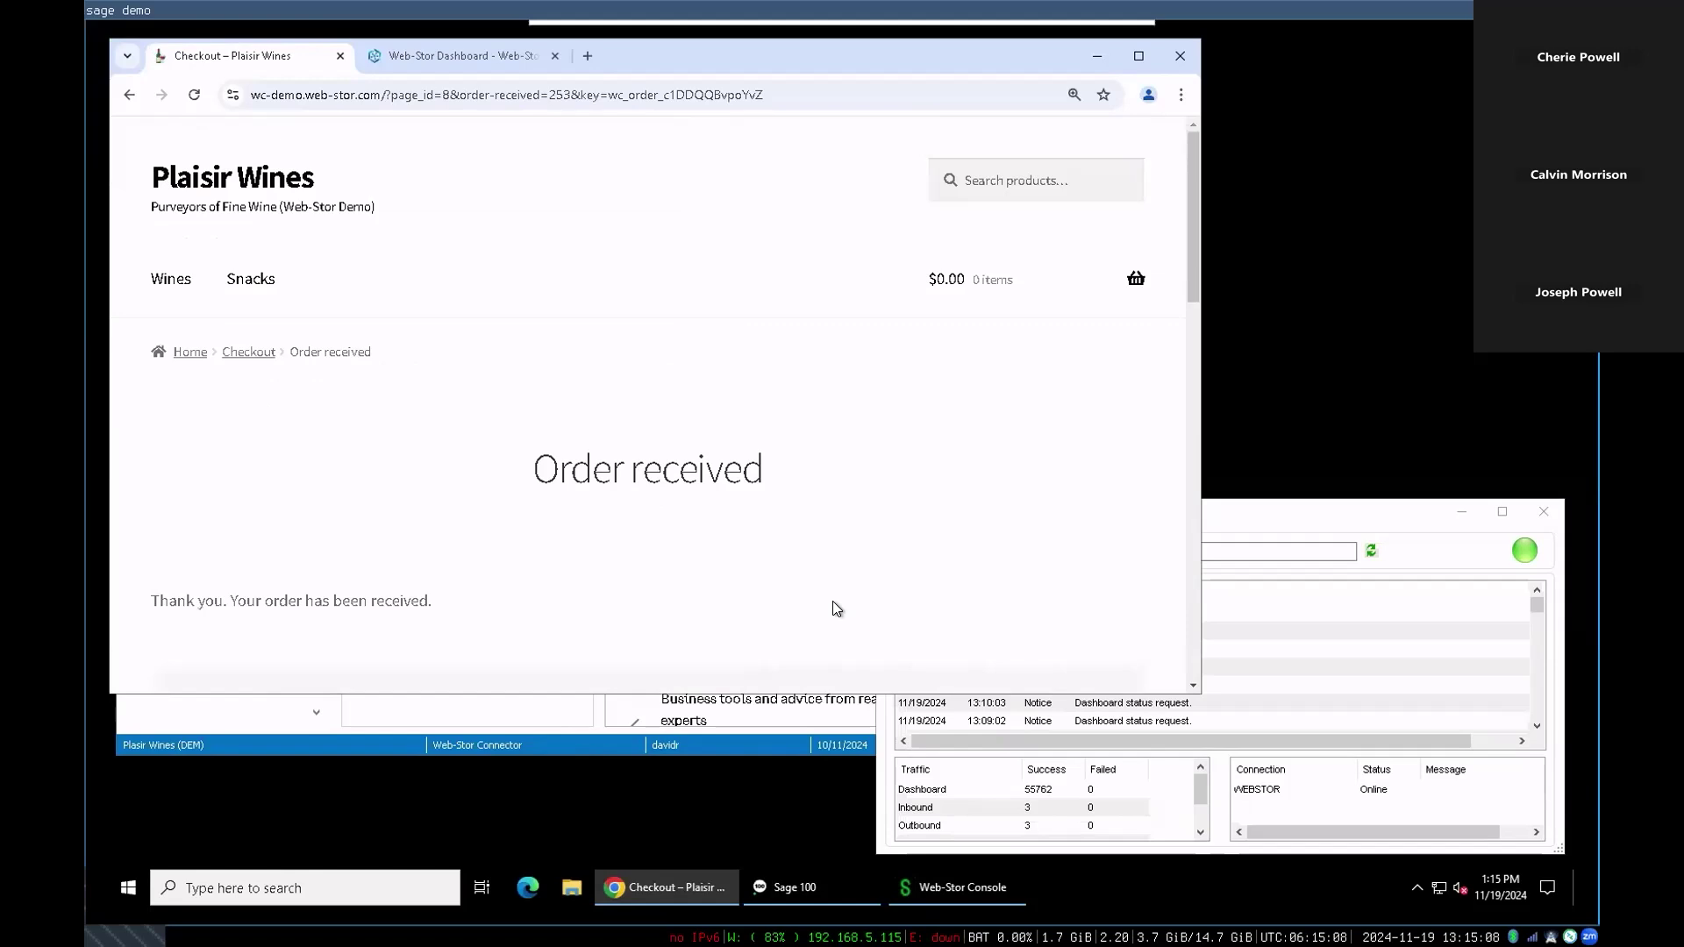
Examine the order confirmation details and highlight the order number
{"action": "scroll", "coordinate": [546, 439], "scroll_direction": "down", "scroll_amount": 2}
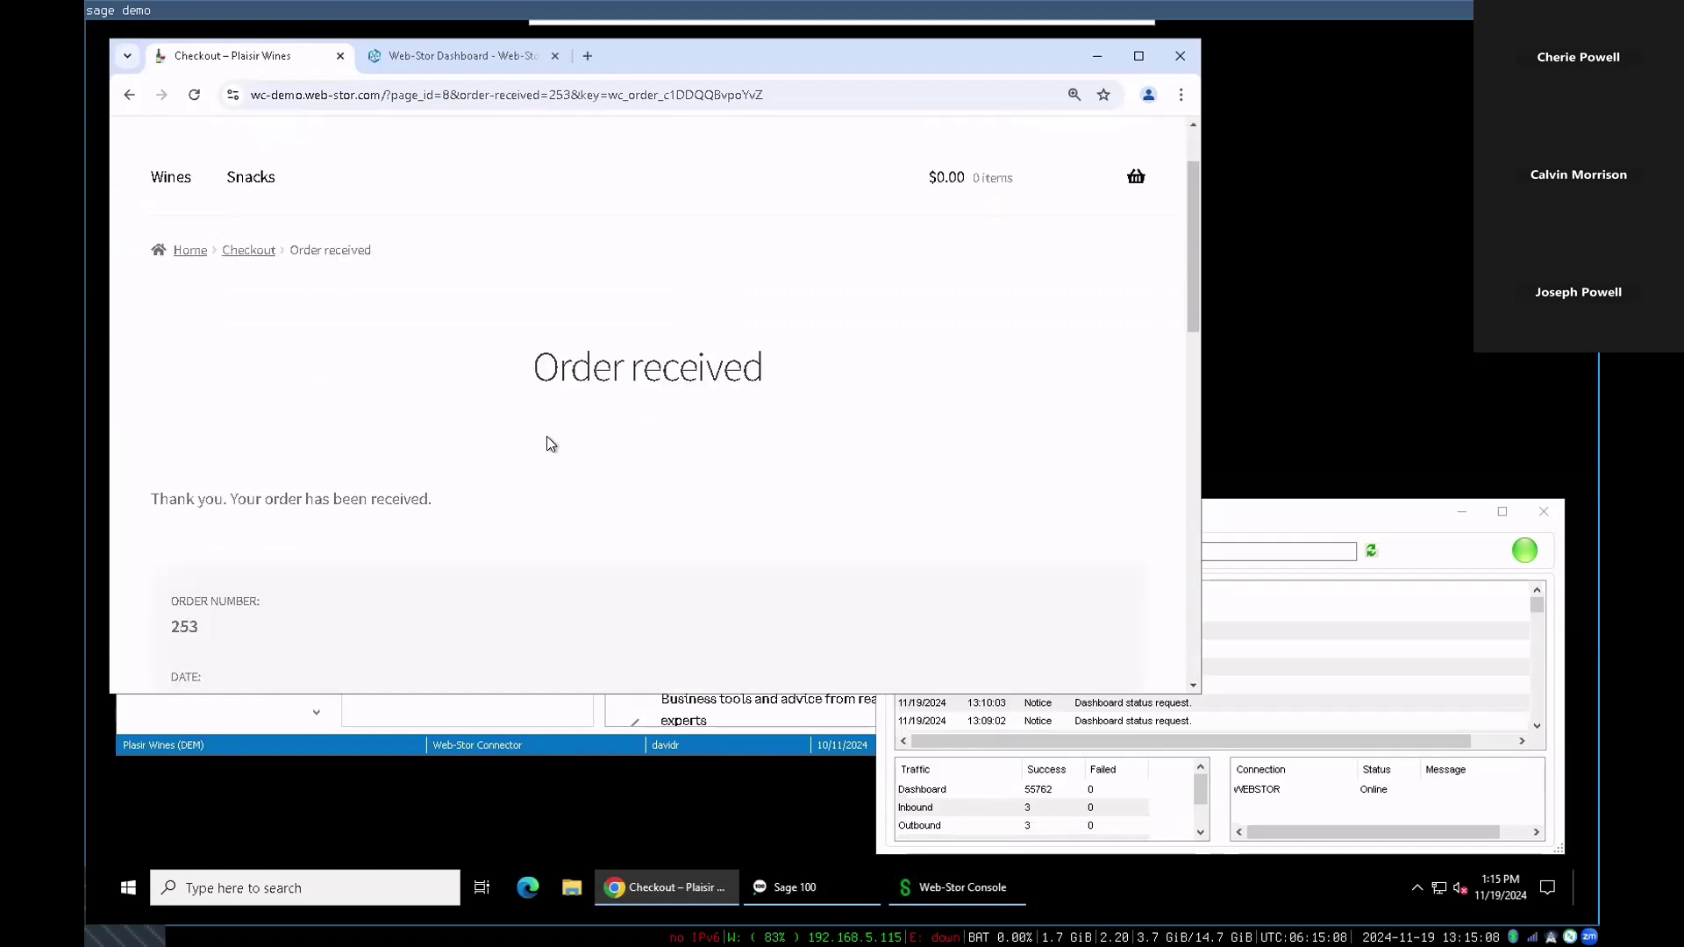
{"action": "scroll", "coordinate": [351, 456], "scroll_direction": "down", "scroll_amount": 1}
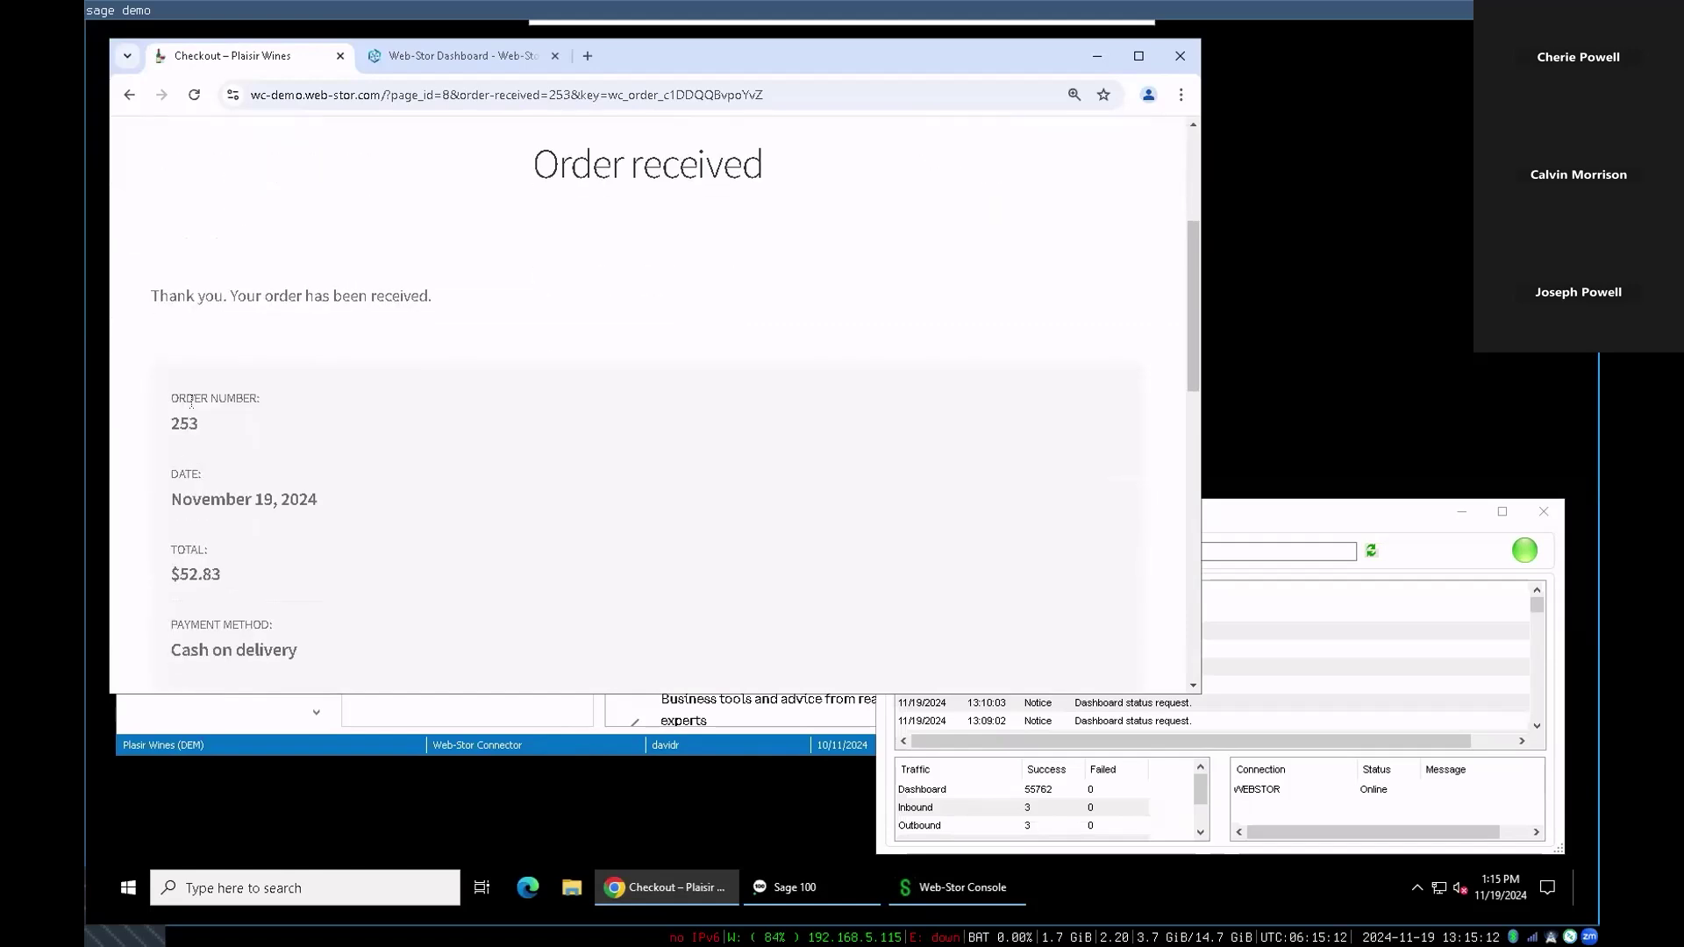
{"action": "left_click_drag", "start_coordinate": [165, 392], "coordinate": [235, 435]}
{"action": "left_click", "coordinate": [232, 429]}
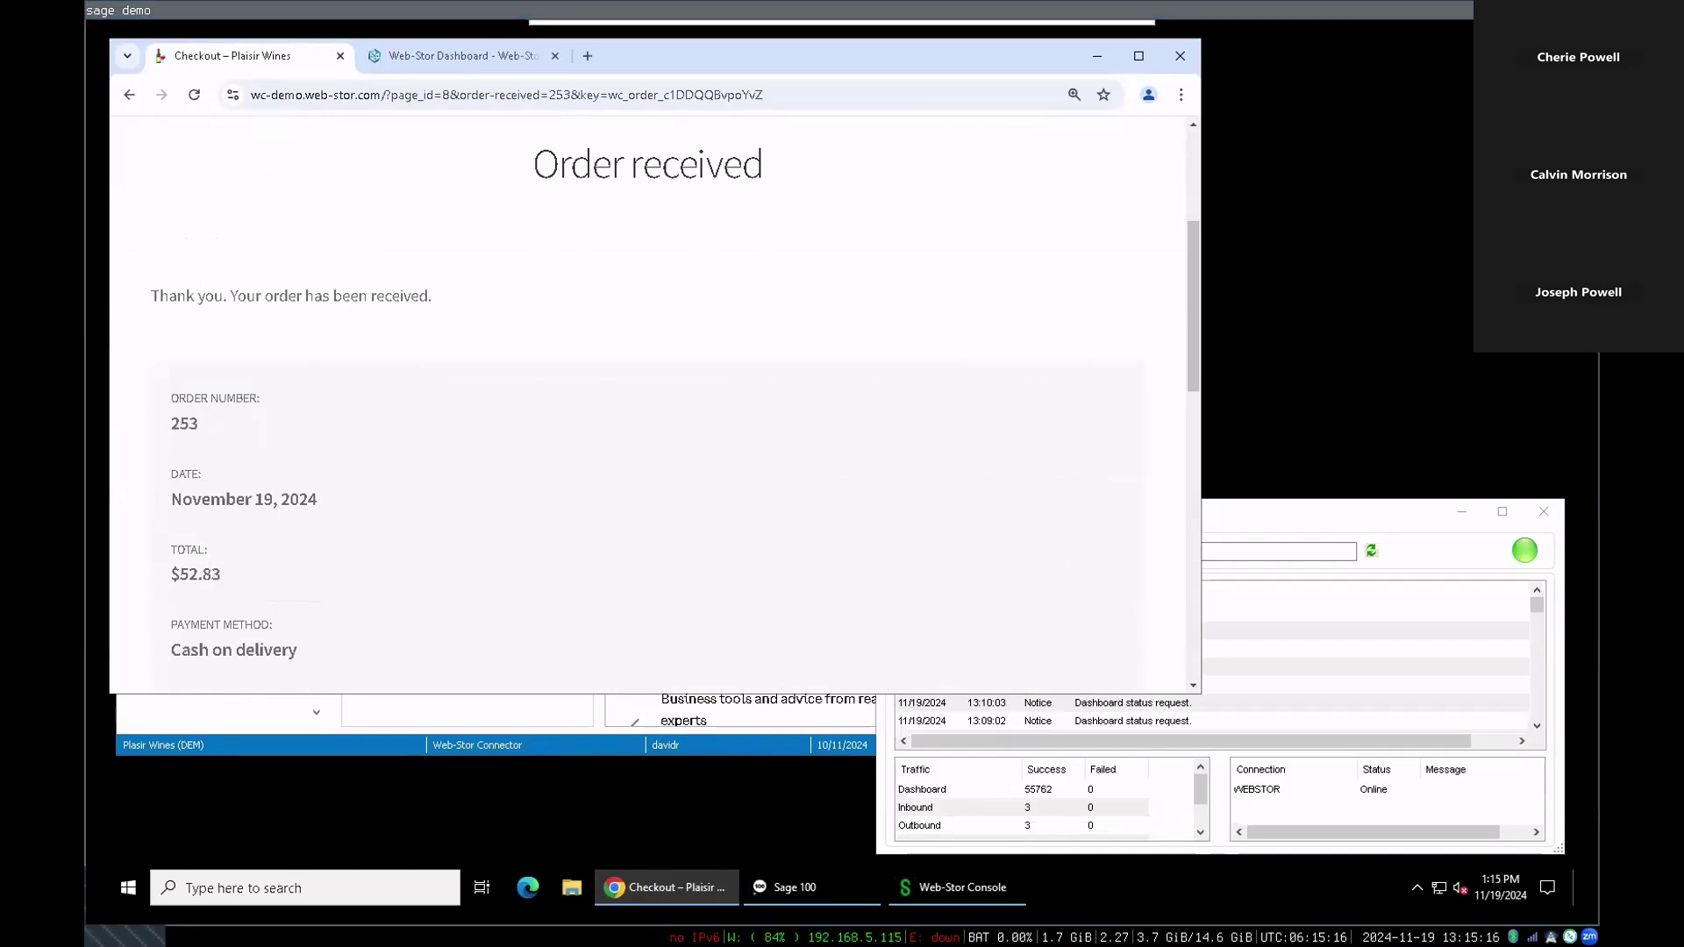
Bring up the WordPress admin window with the WooCommerce Orders list in front of the store page
{"action": "left_click_drag", "start_coordinate": [85, 341], "coordinate": [544, 351]}
{"action": "left_click_drag", "start_coordinate": [798, 512], "coordinate": [1045, 692]}
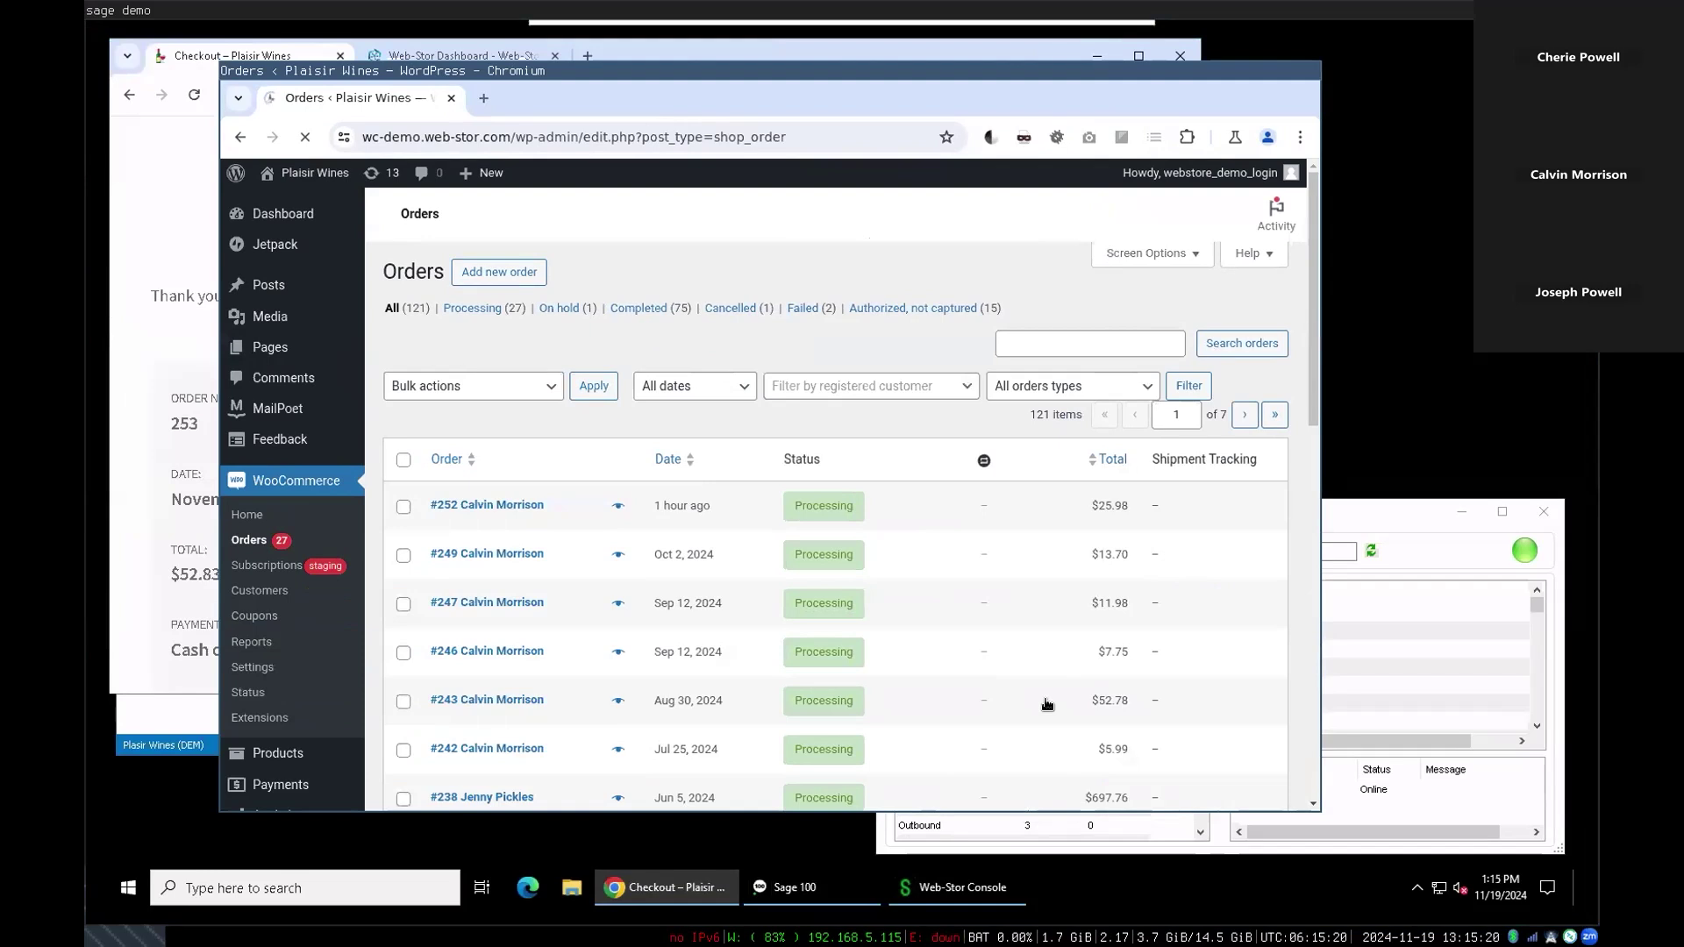
Find the newly placed order at the head of the WooCommerce Orders list, then clear both browser windows away to reveal Sage 100
{"action": "left_click", "coordinate": [500, 507]}
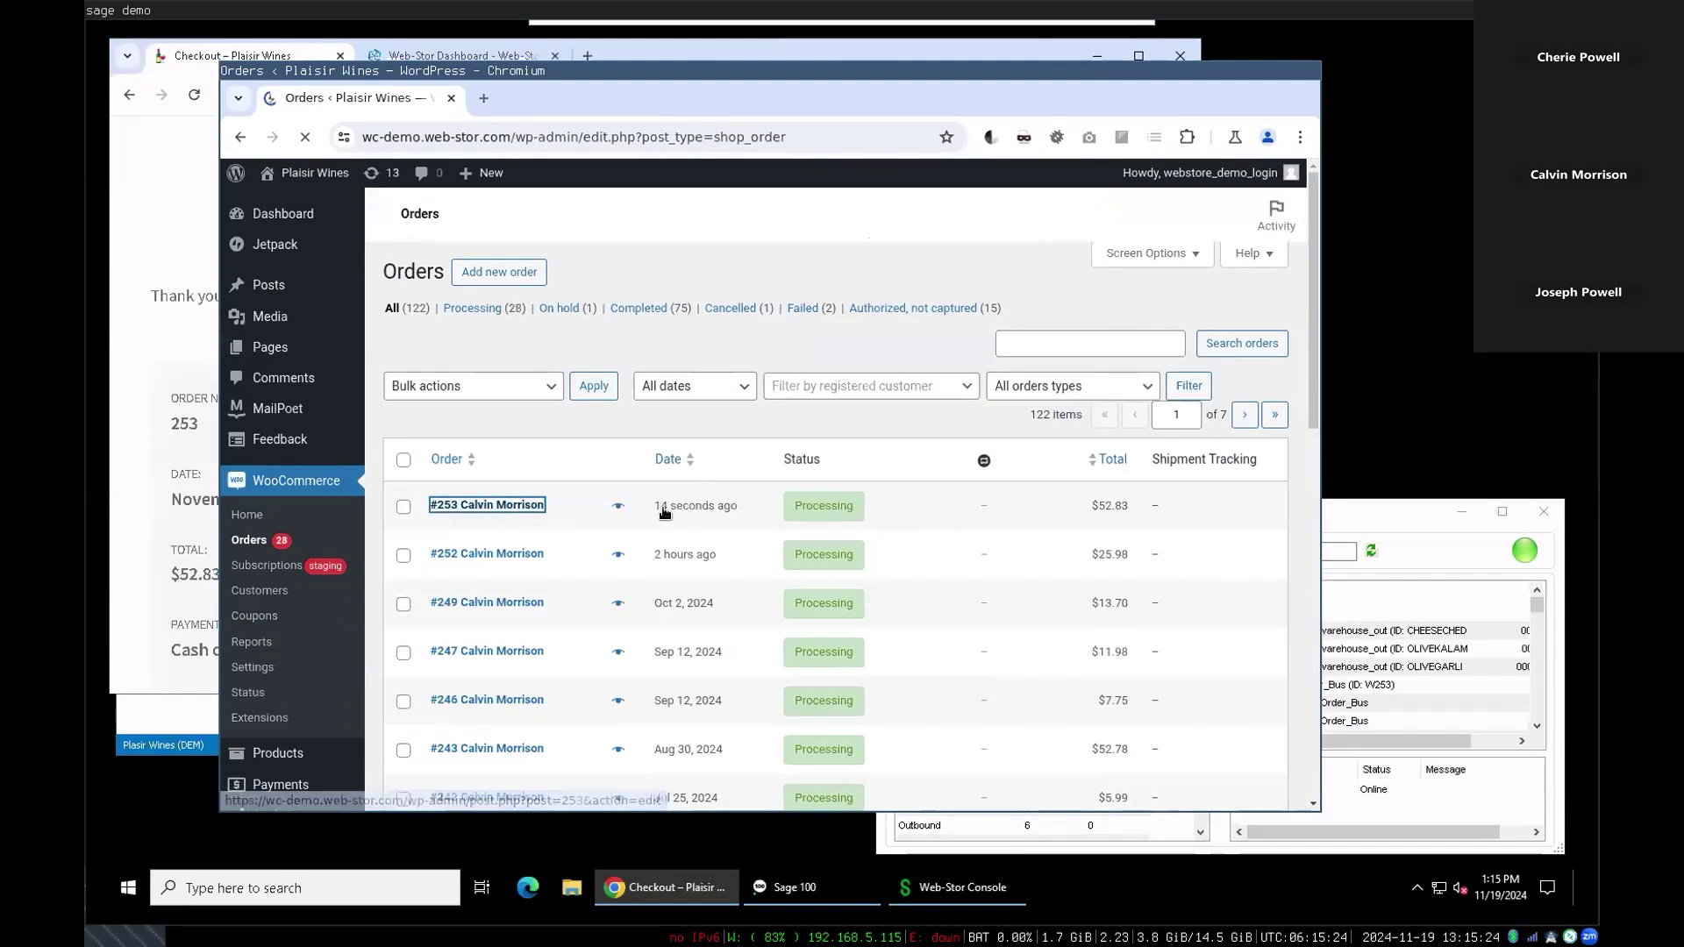
{"action": "scroll", "coordinate": [665, 513], "scroll_direction": "down", "scroll_amount": 2}
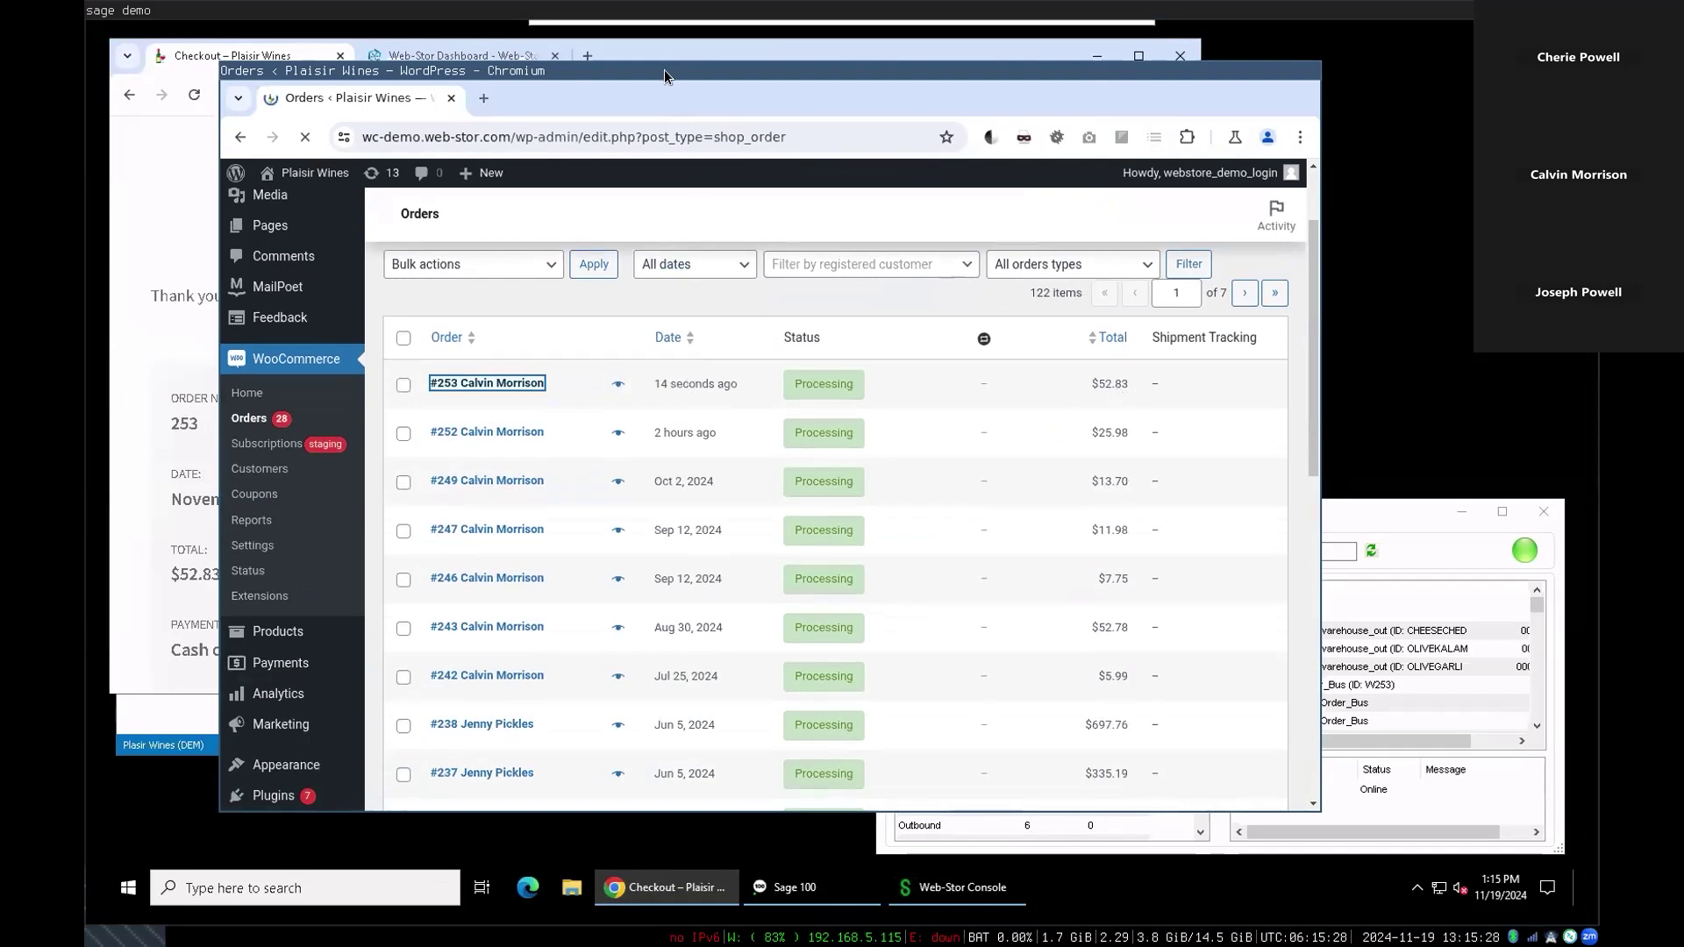
{"action": "left_click_drag", "start_coordinate": [664, 70], "coordinate": [0, 37]}
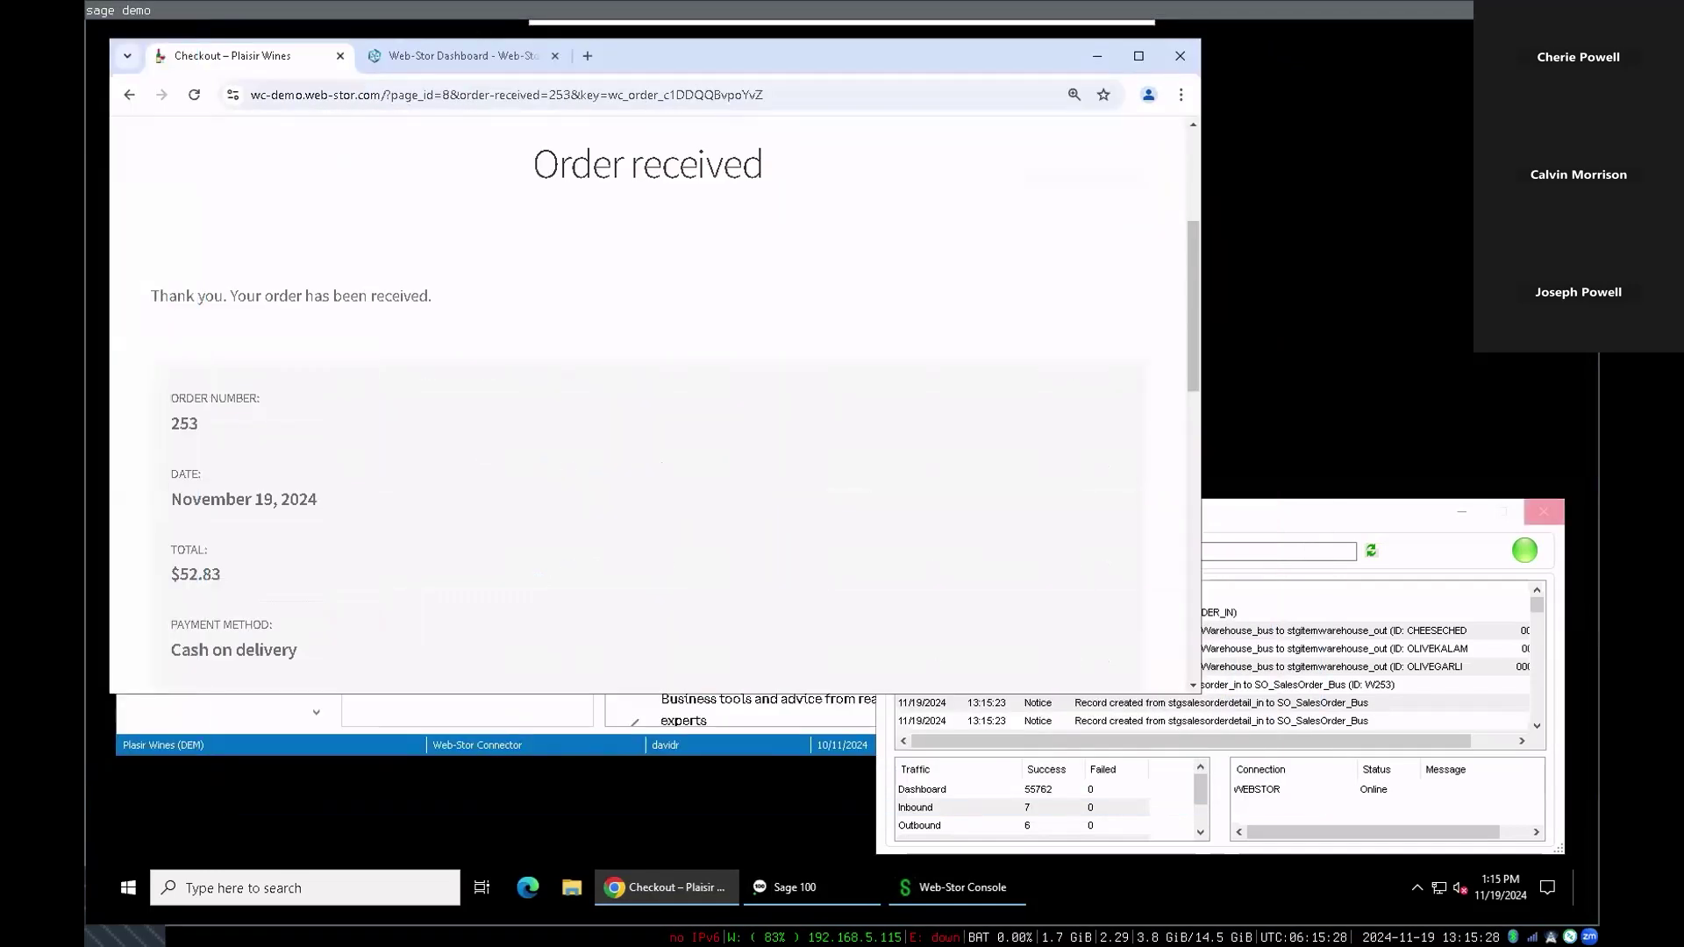
{"action": "left_click", "coordinate": [1096, 55]}
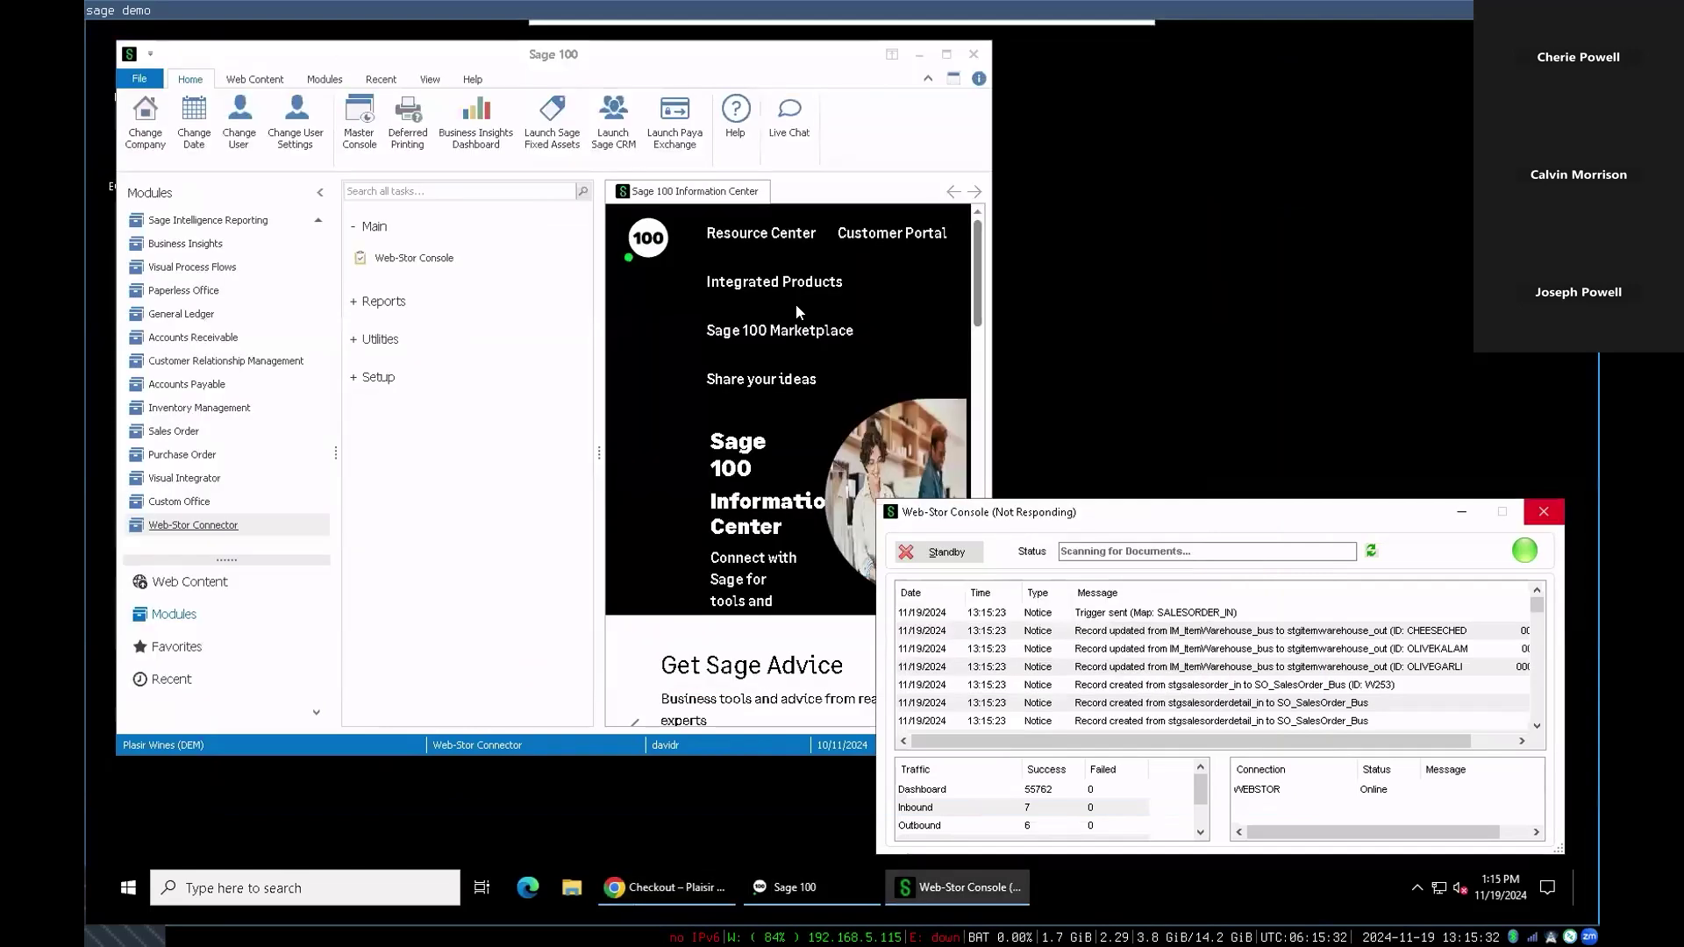
Open Sales Order Entry in the Sage 100 Sales Order module and load the newest web order from the order number lookup
{"action": "left_click", "coordinate": [175, 430]}
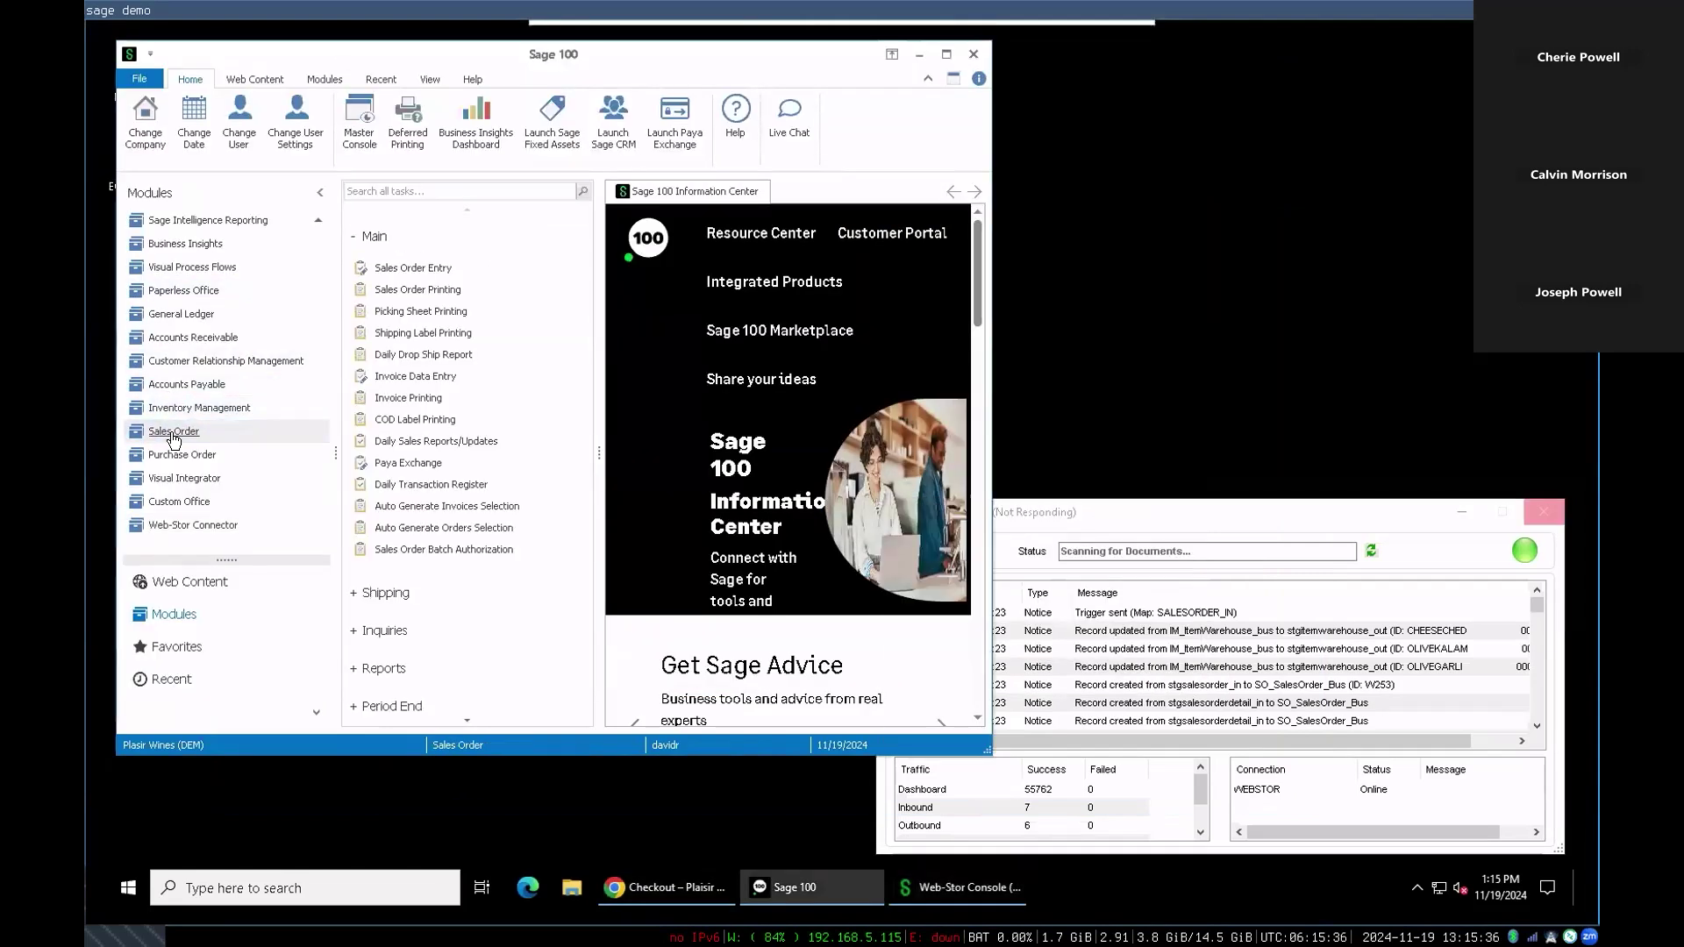
{"action": "left_click", "coordinate": [399, 268]}
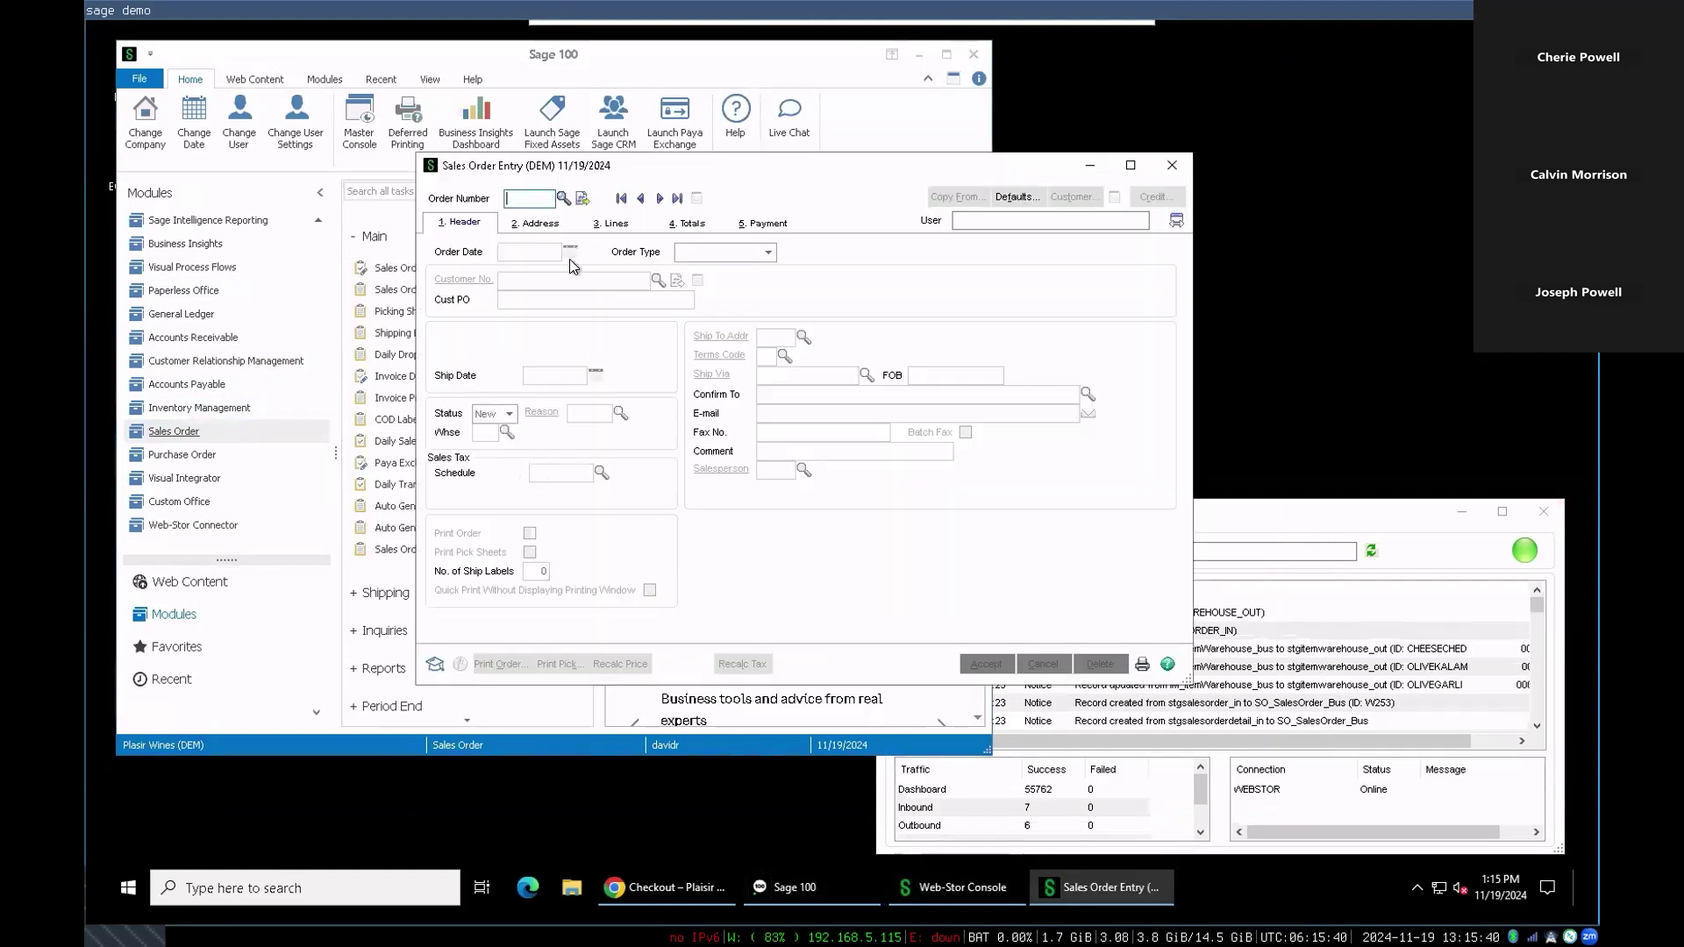
{"action": "left_click", "coordinate": [563, 198]}
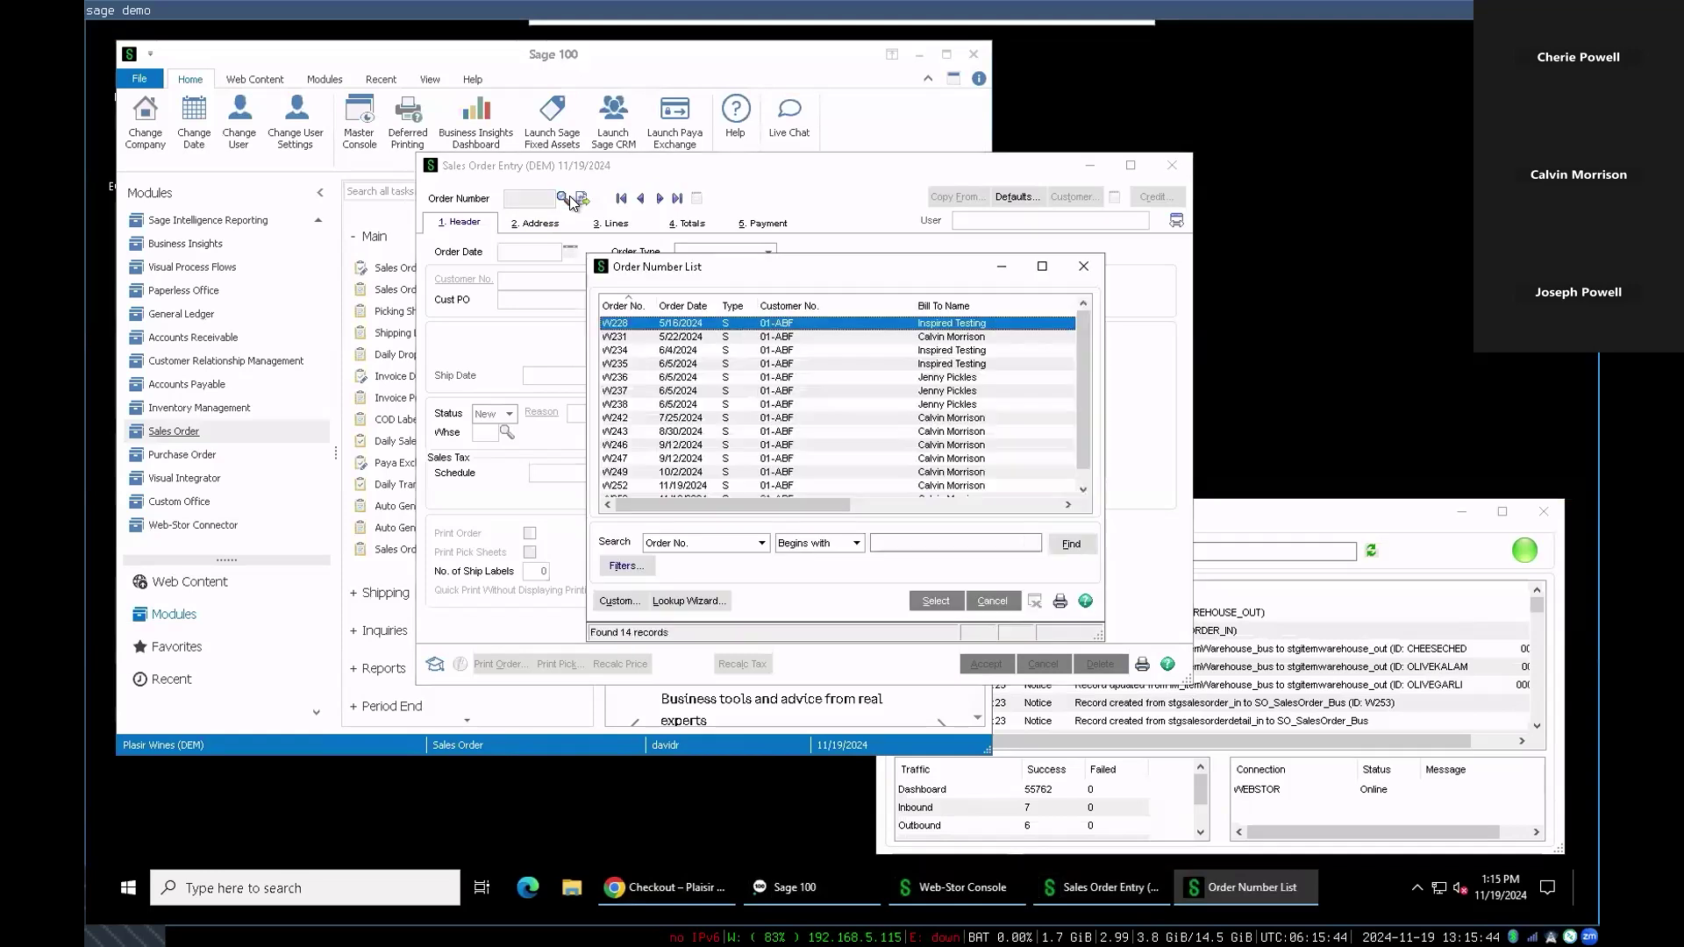
{"action": "scroll", "coordinate": [797, 425], "scroll_direction": "down", "scroll_amount": 1}
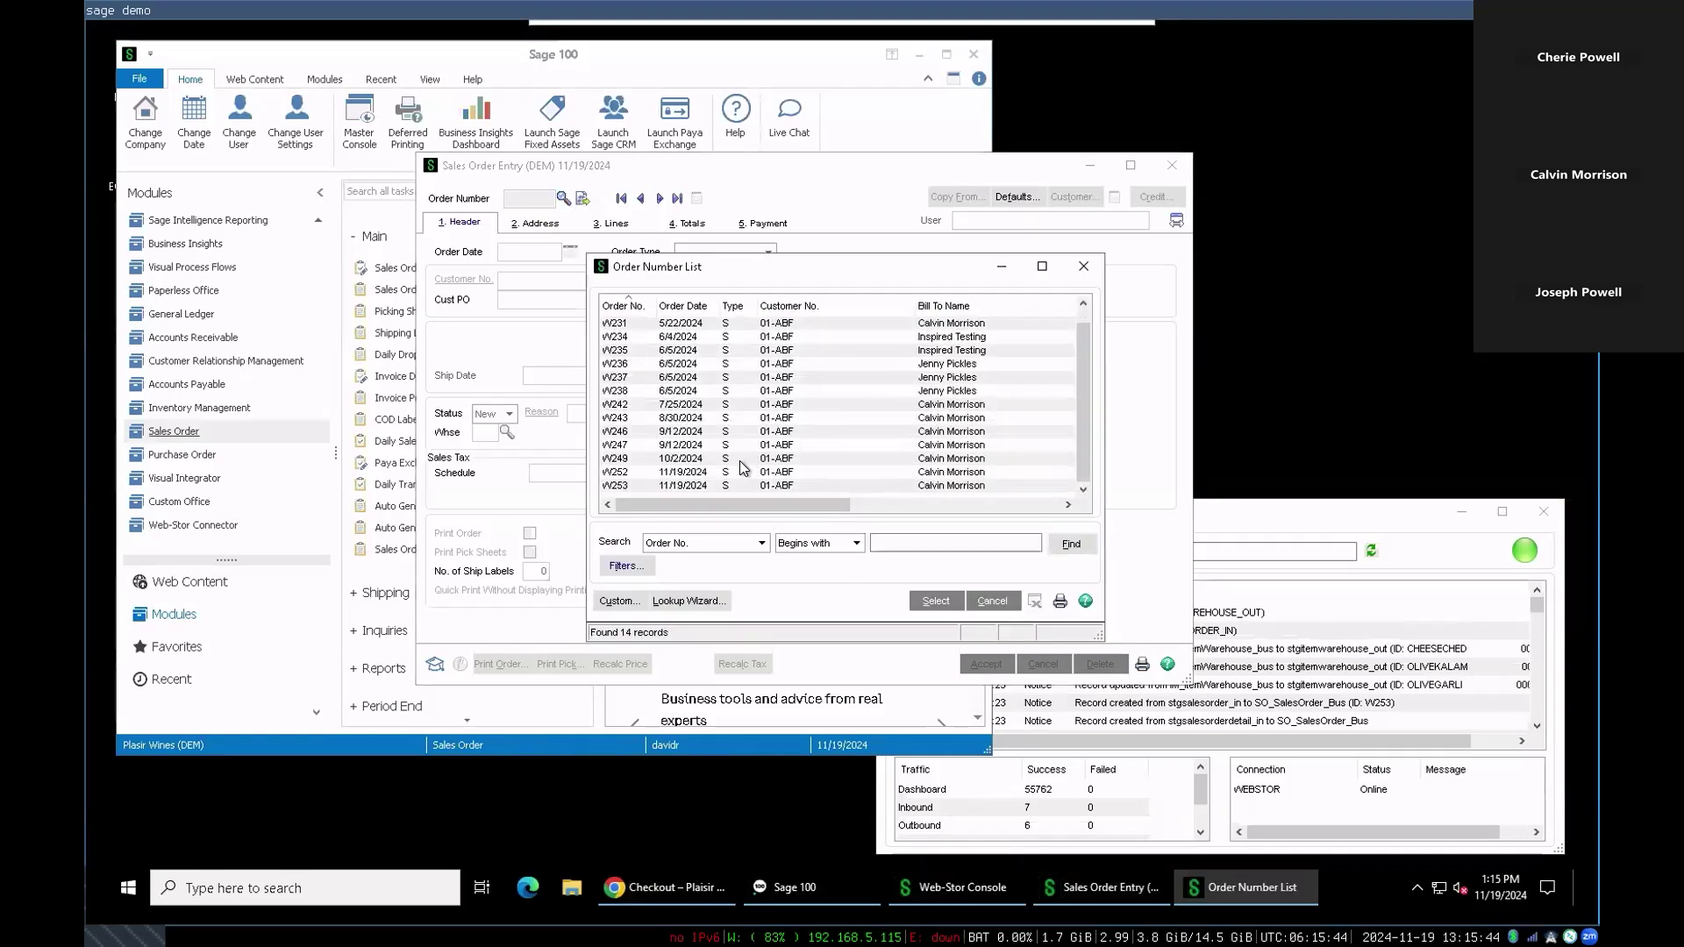
{"action": "double_click", "coordinate": [748, 485]}
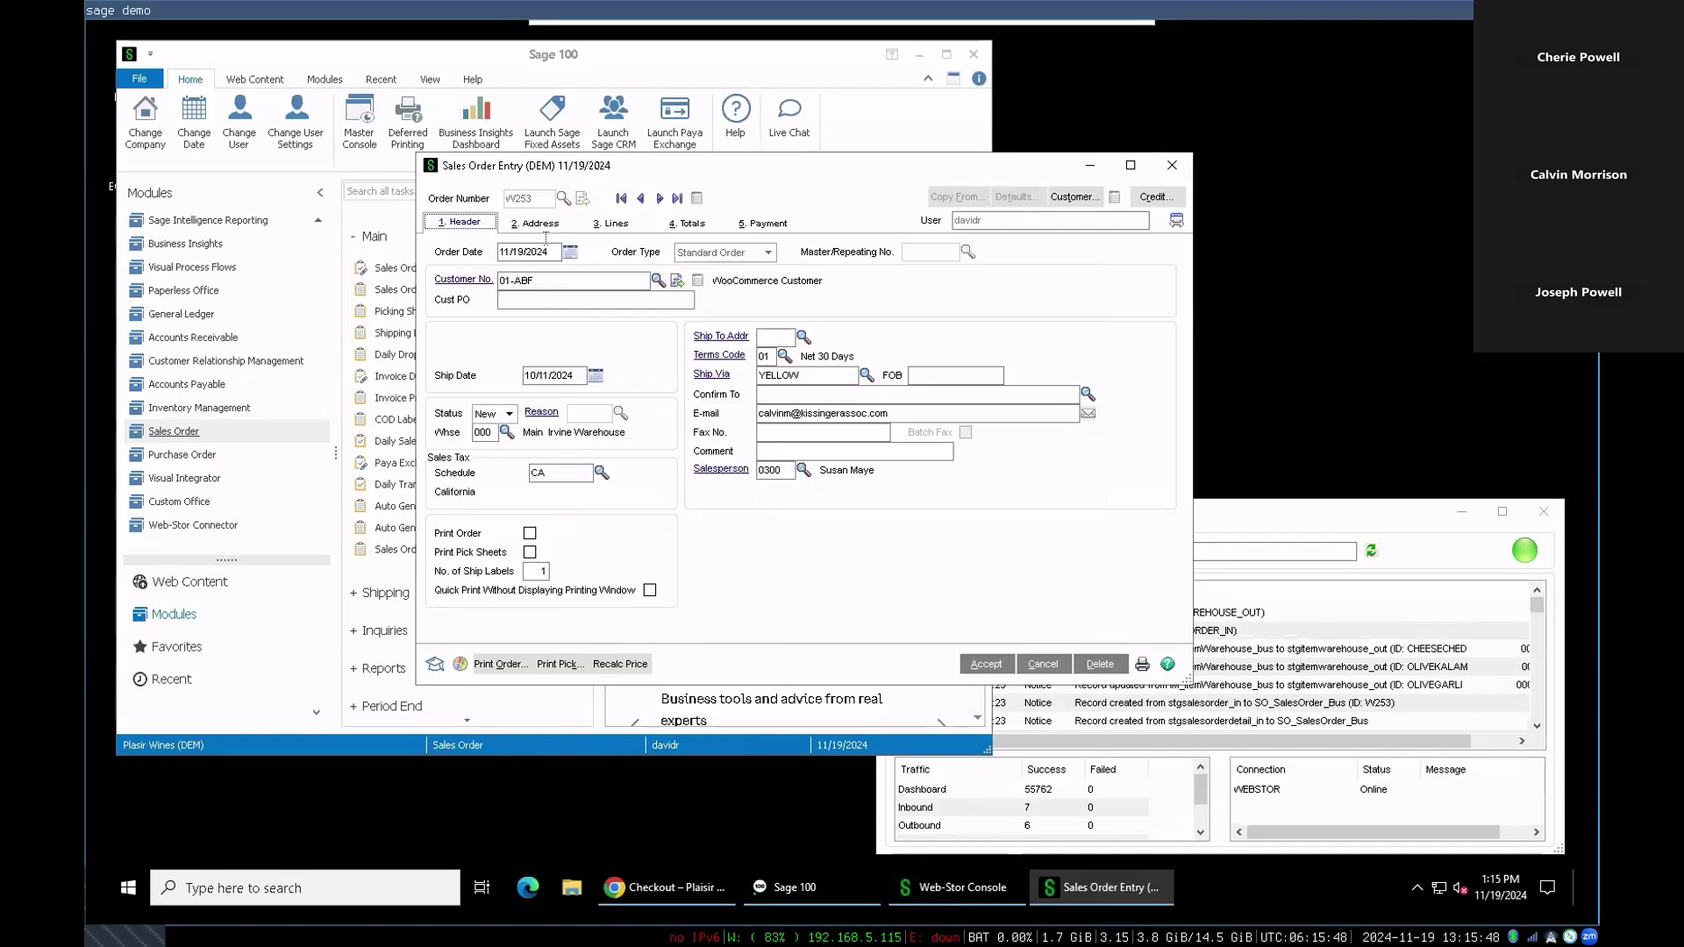
Review the imported sales order's customer, billing and shipping addresses, item lines and total amount
{"action": "left_click", "coordinate": [531, 282]}
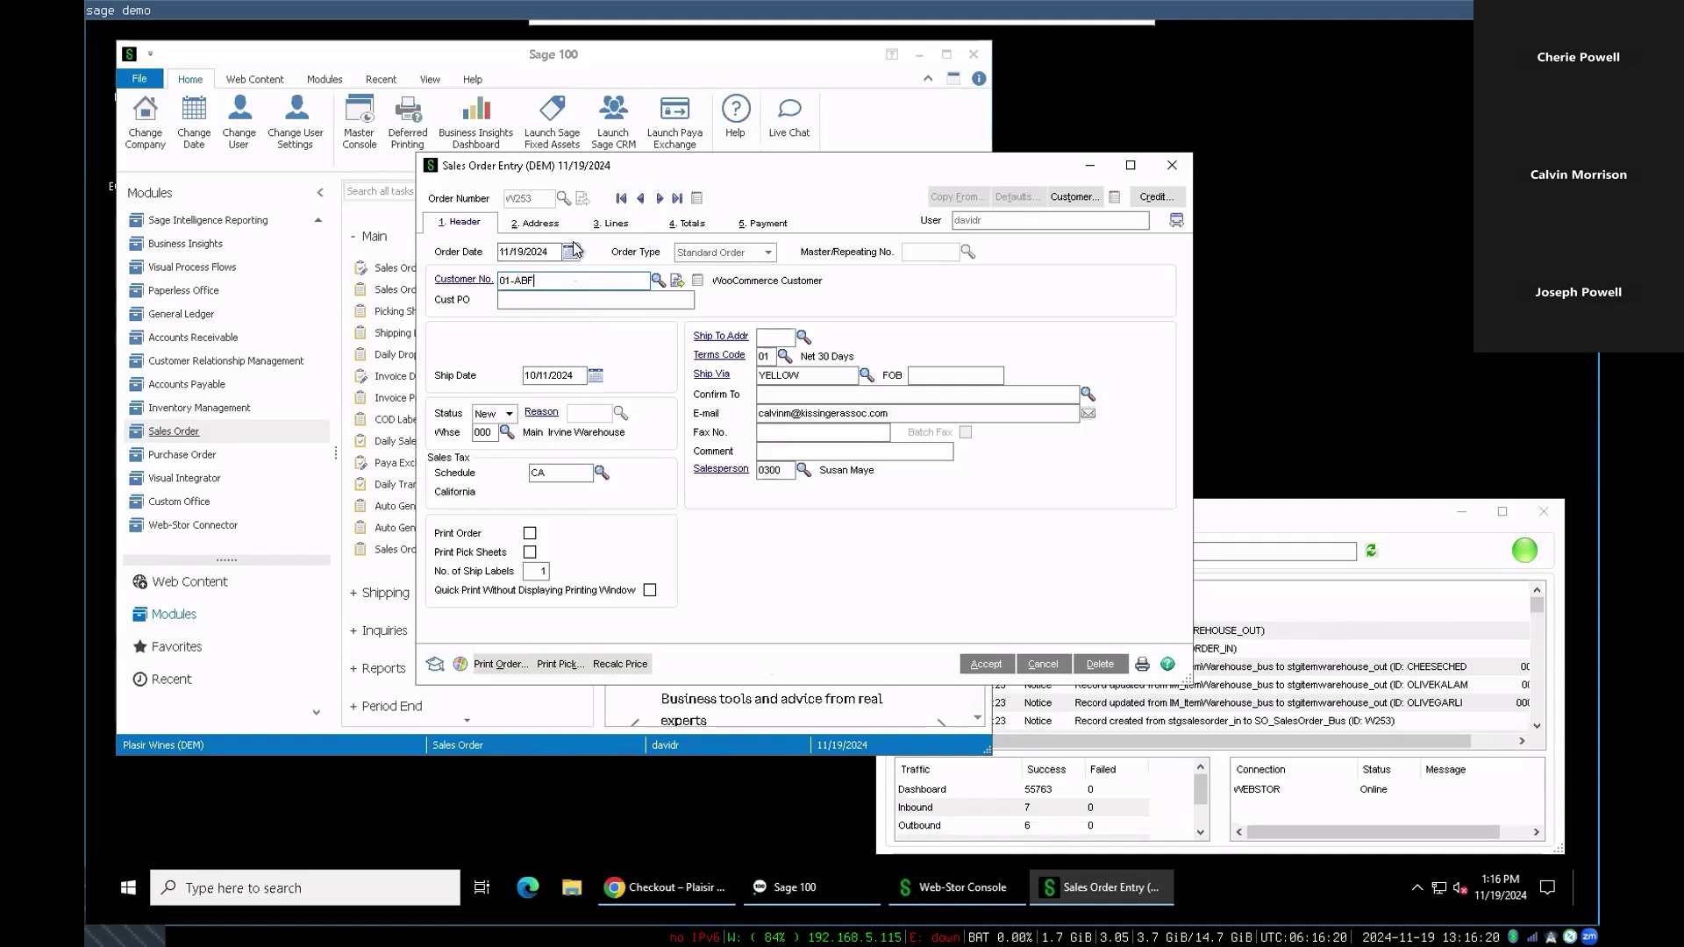
{"action": "left_click", "coordinate": [532, 230]}
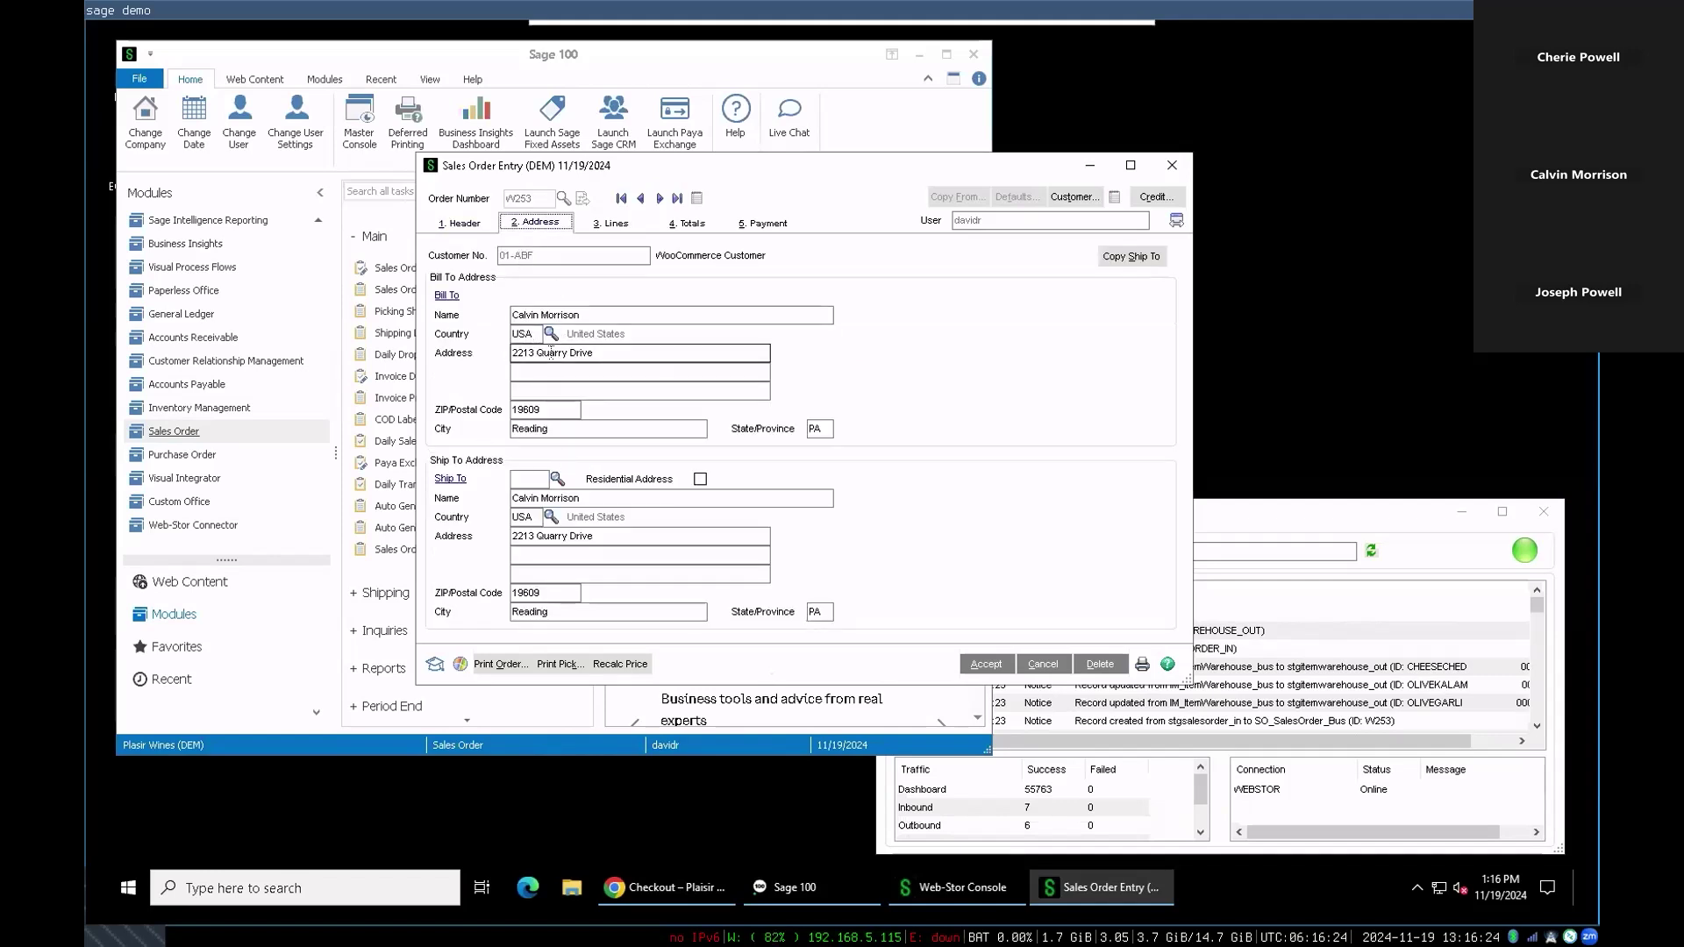
{"action": "left_click", "coordinate": [605, 226]}
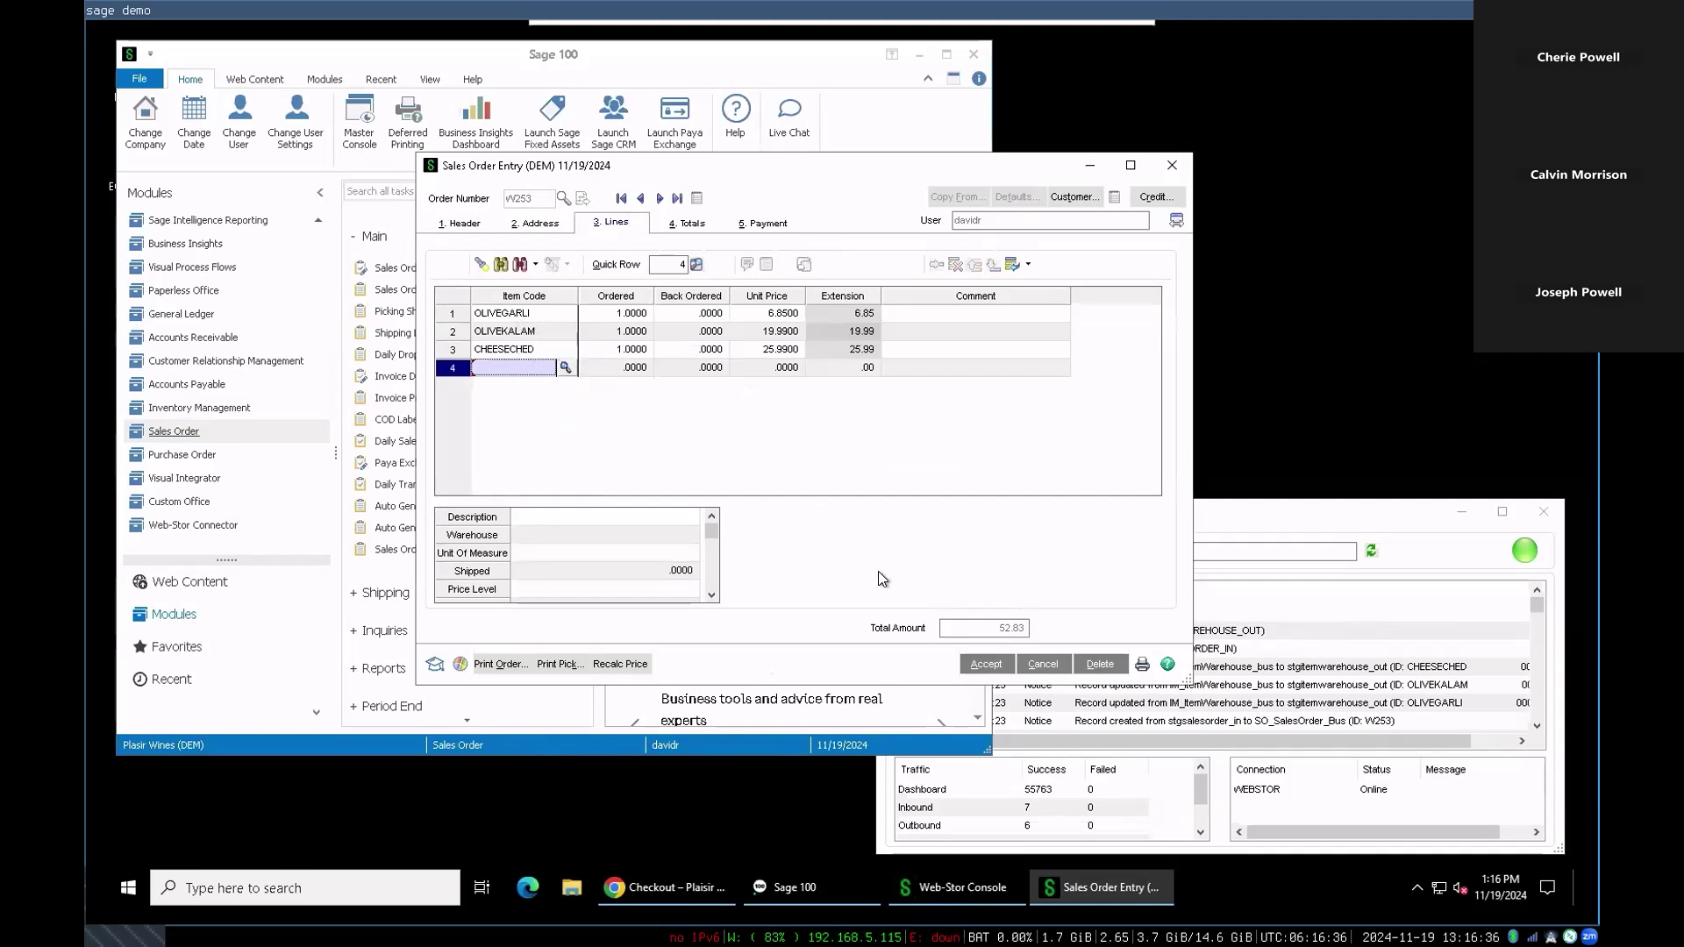
{"action": "left_click", "coordinate": [1013, 627]}
Compare the sales order's total with the store's order confirmation page in Chrome, then return to Sage 100
{"action": "mouse_move", "coordinate": [794, 887]}
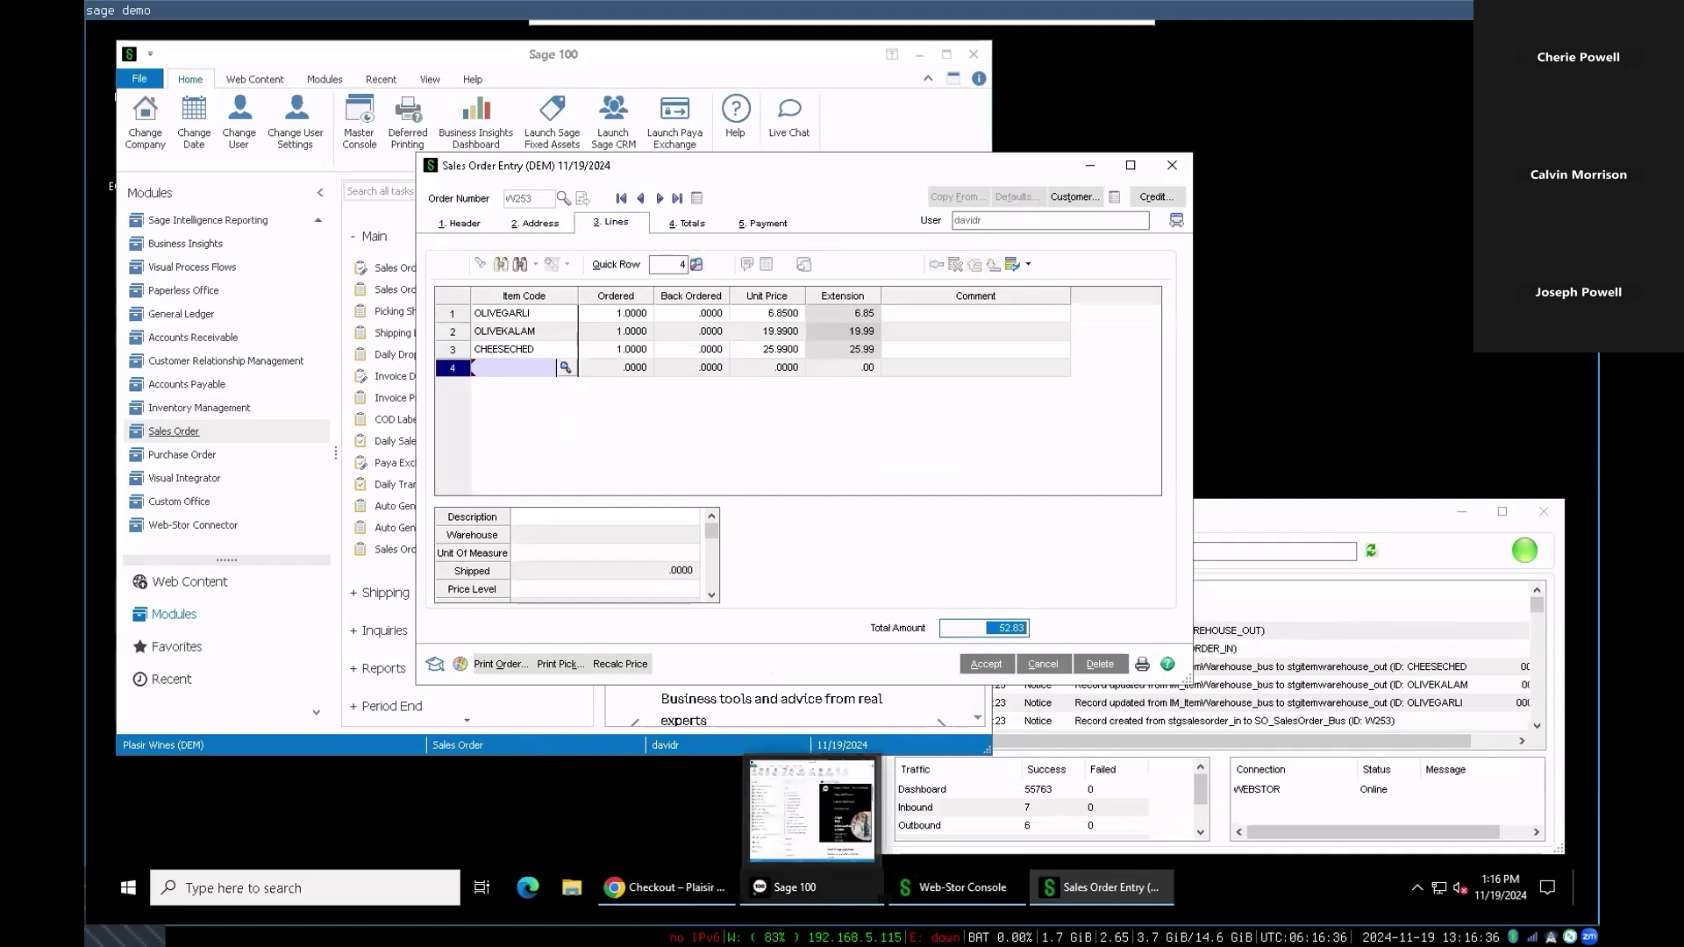
{"action": "left_click", "coordinate": [664, 887]}
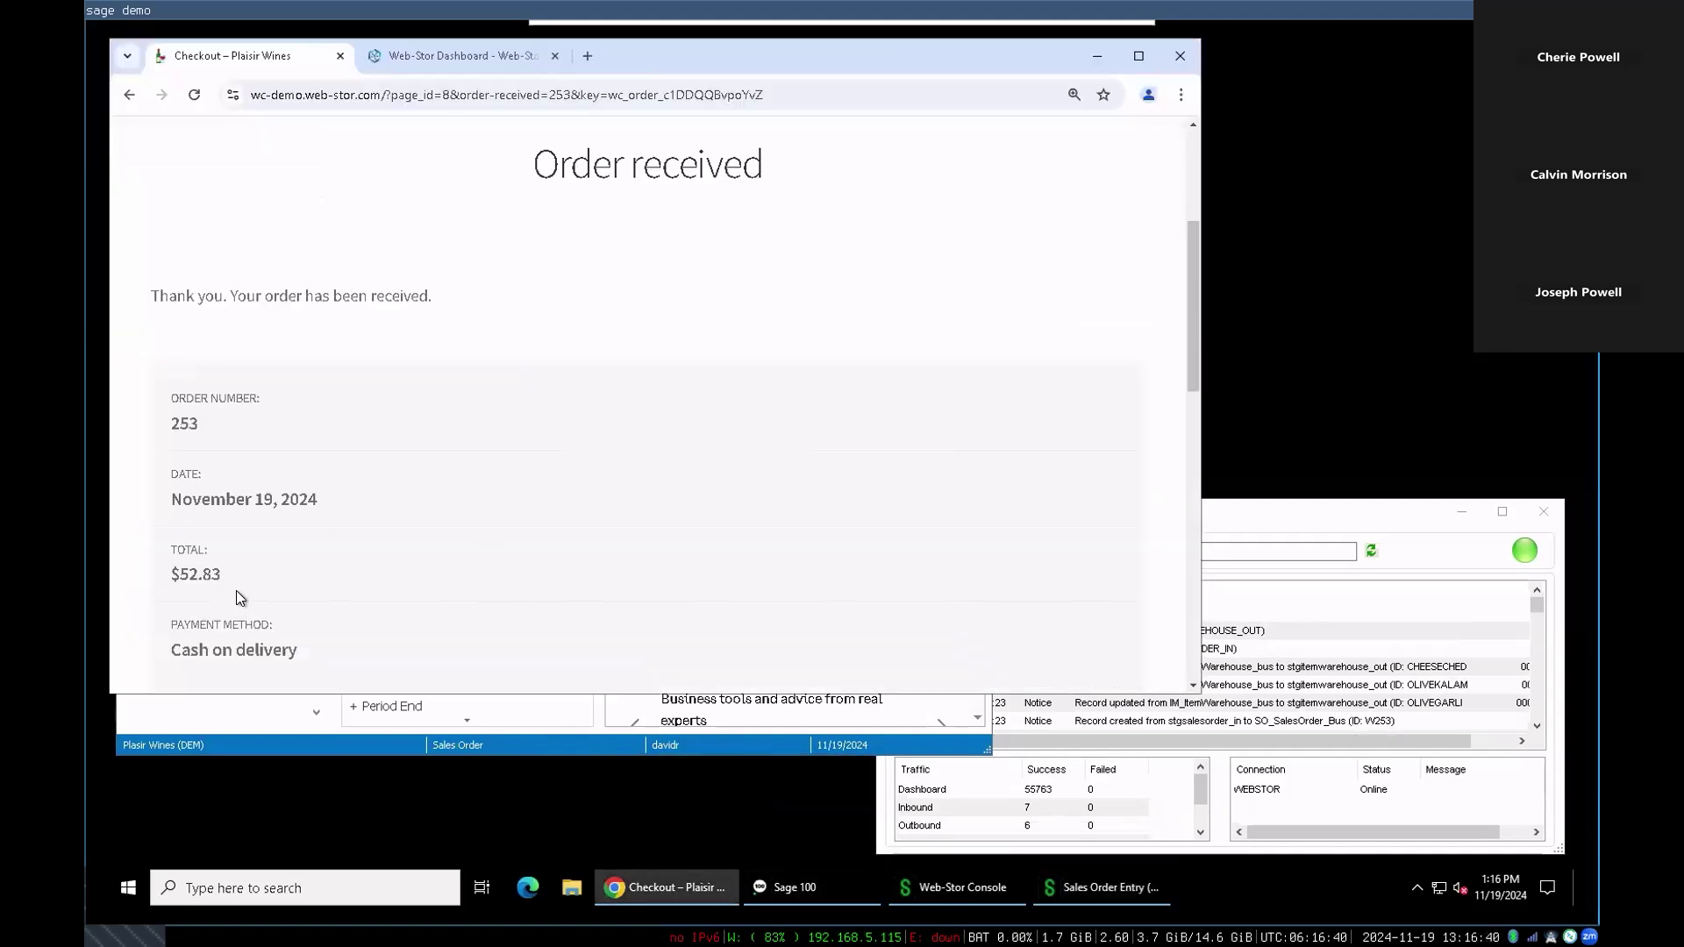
{"action": "left_click", "coordinate": [1095, 58]}
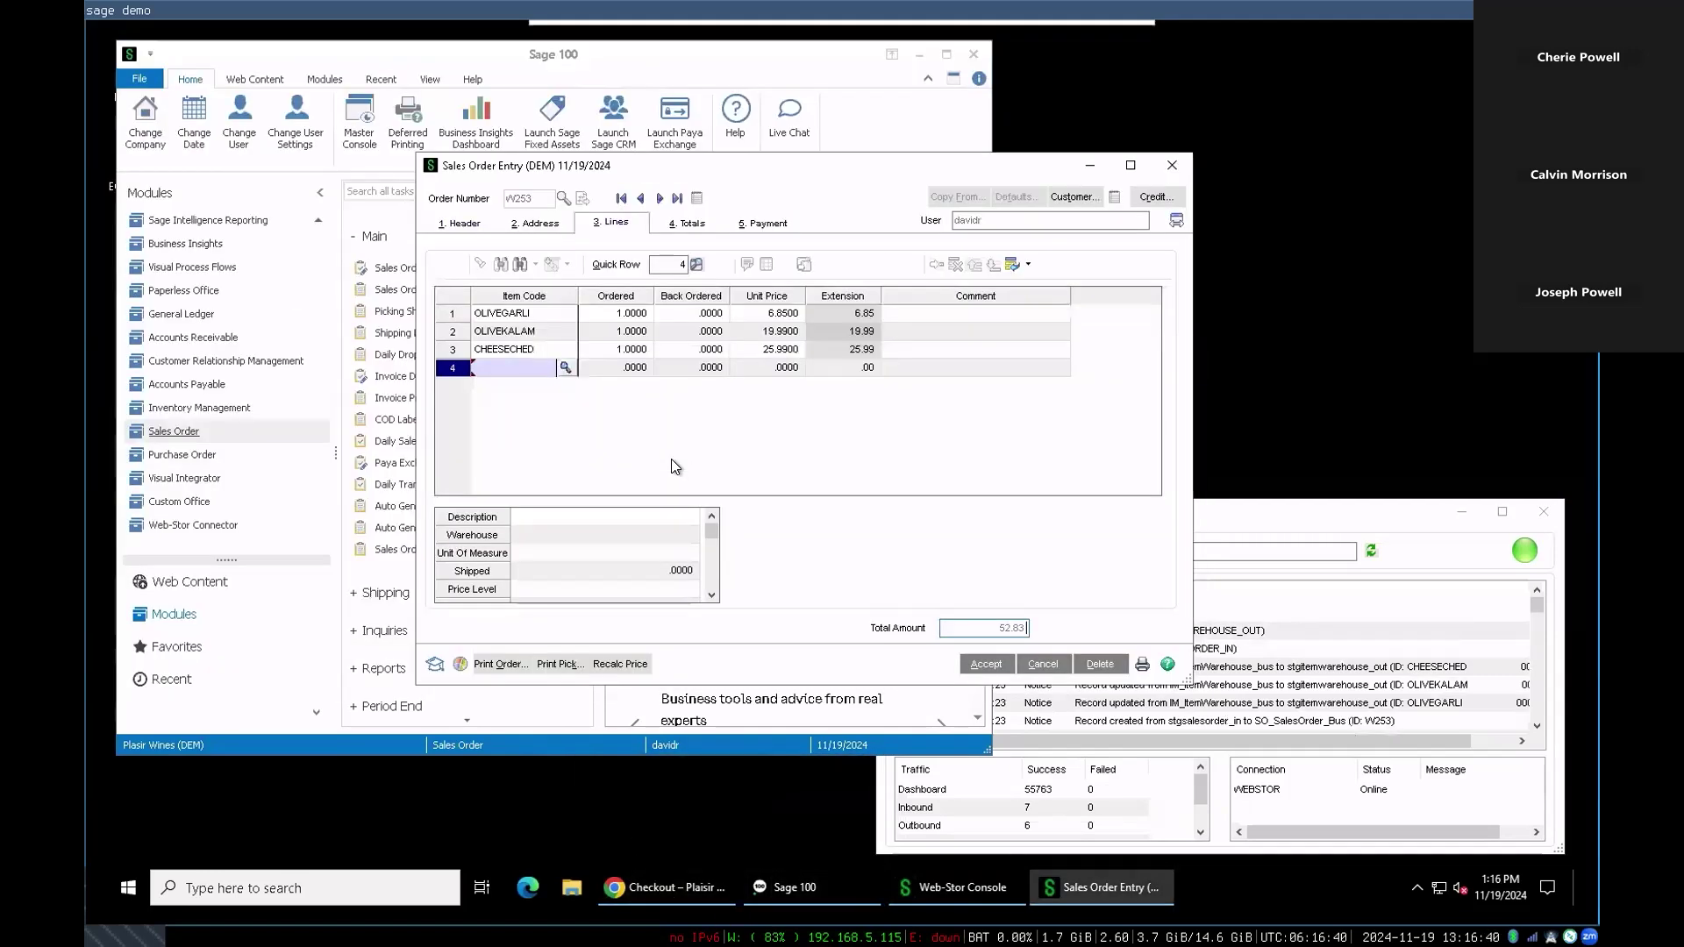
Check the sales order's totals and deposit details, accept the order, and close Sales Order Entry
{"action": "left_click", "coordinate": [691, 224]}
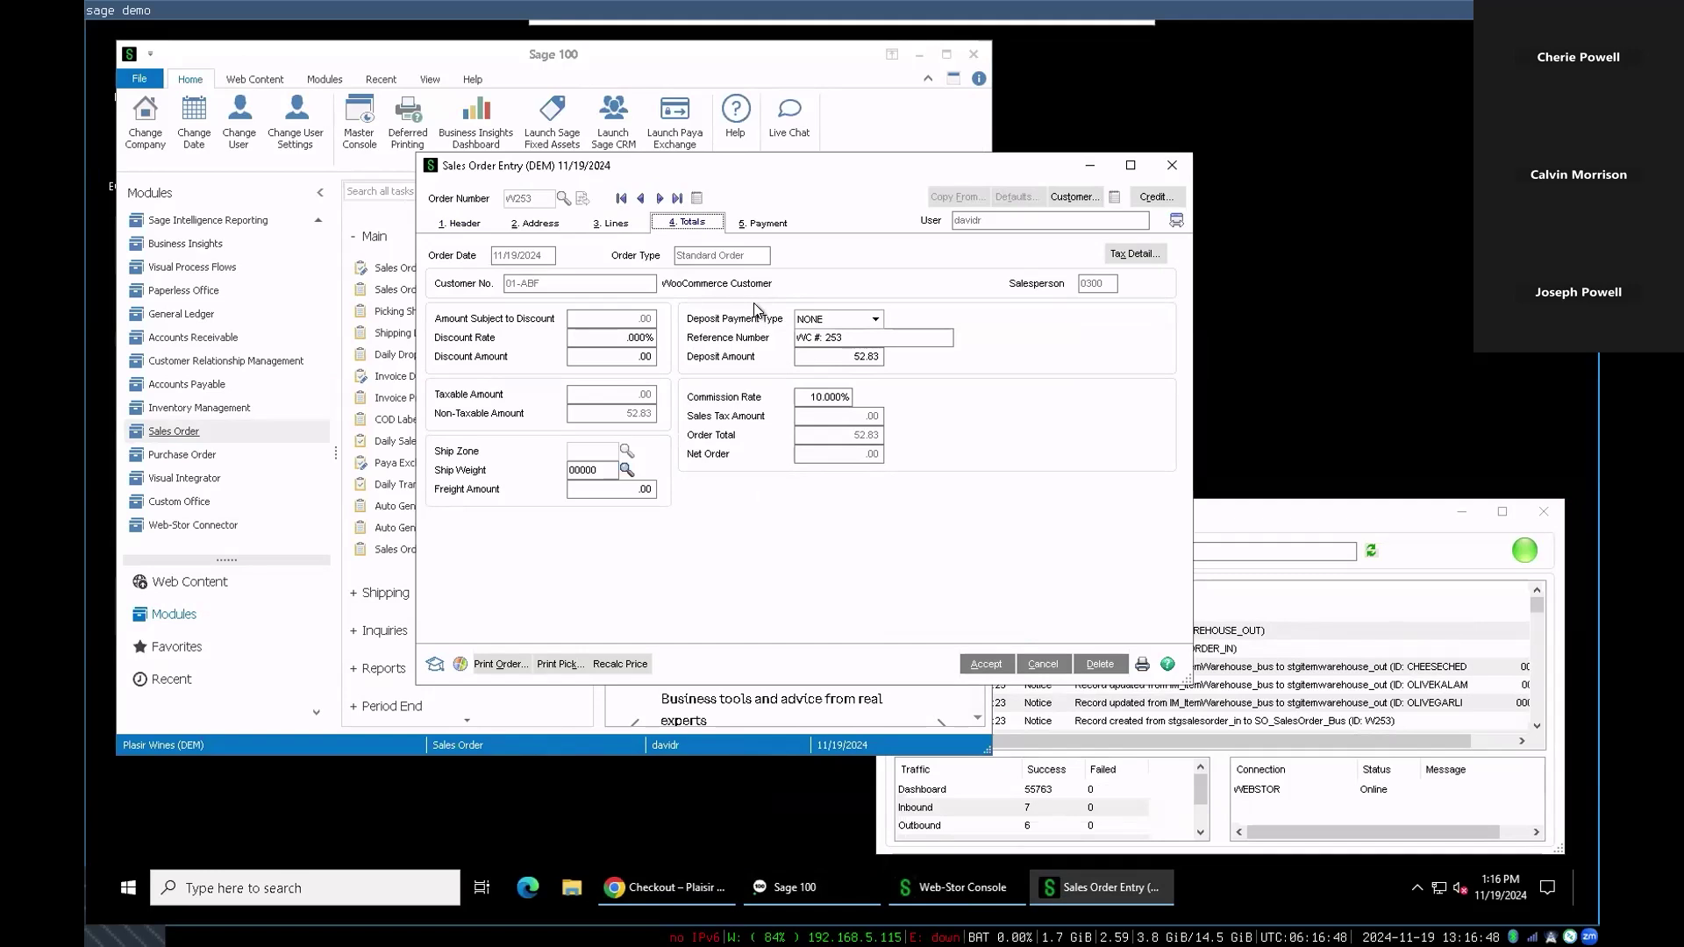
{"action": "left_click", "coordinate": [985, 664]}
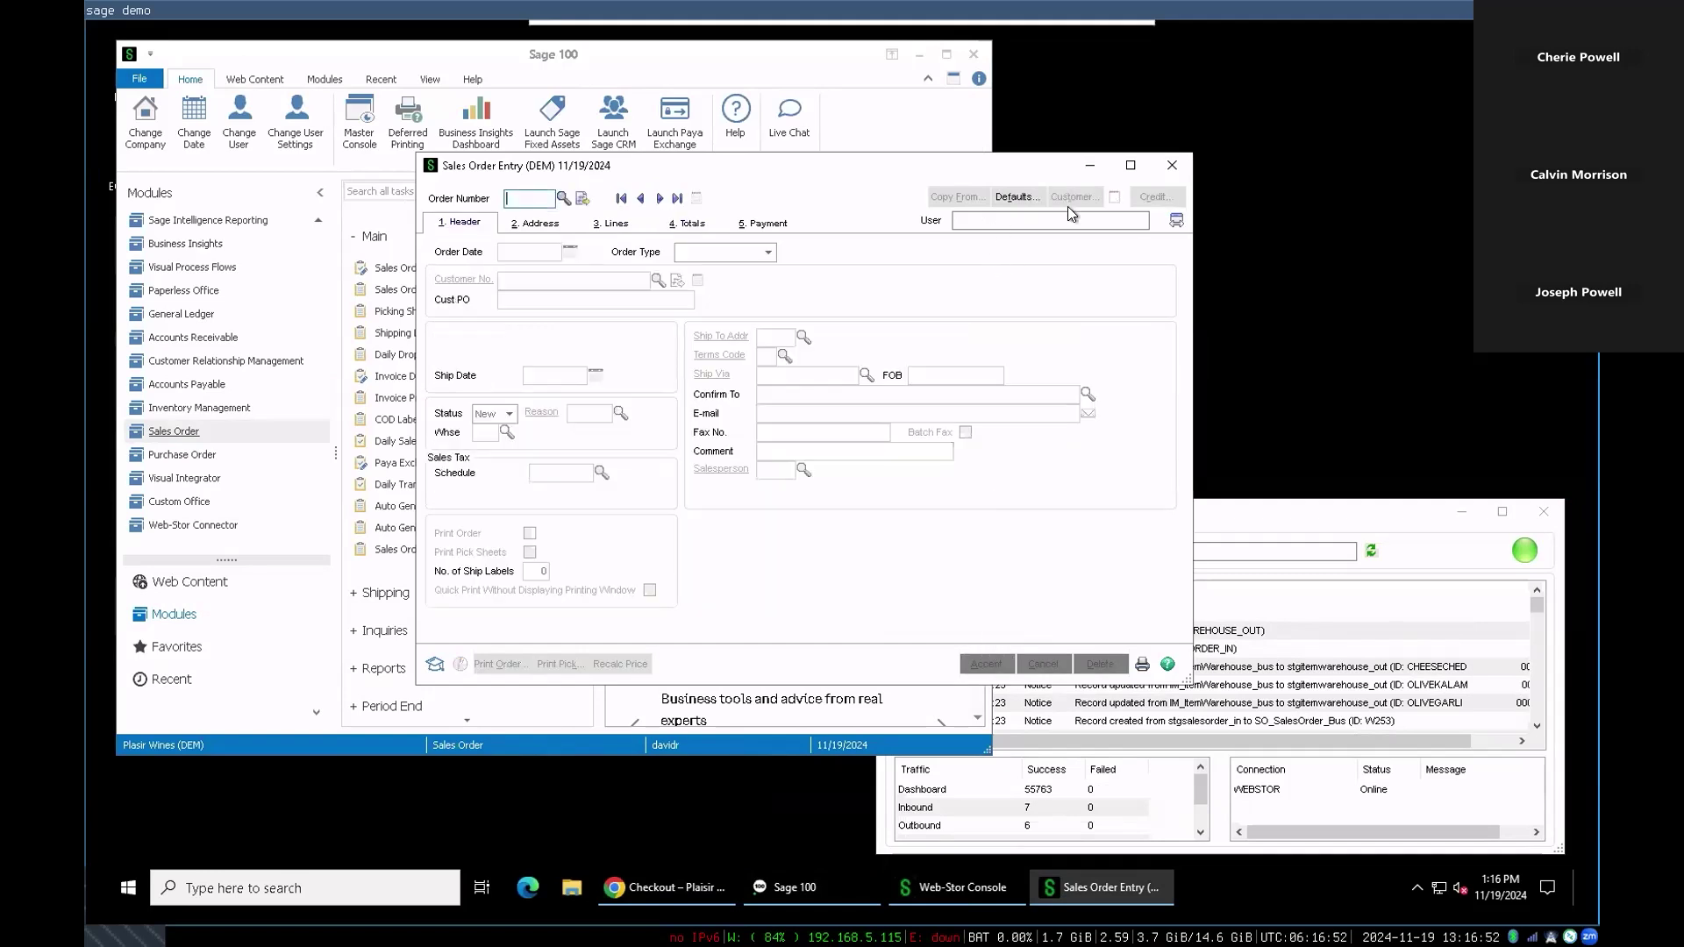
{"action": "left_click", "coordinate": [1170, 167]}
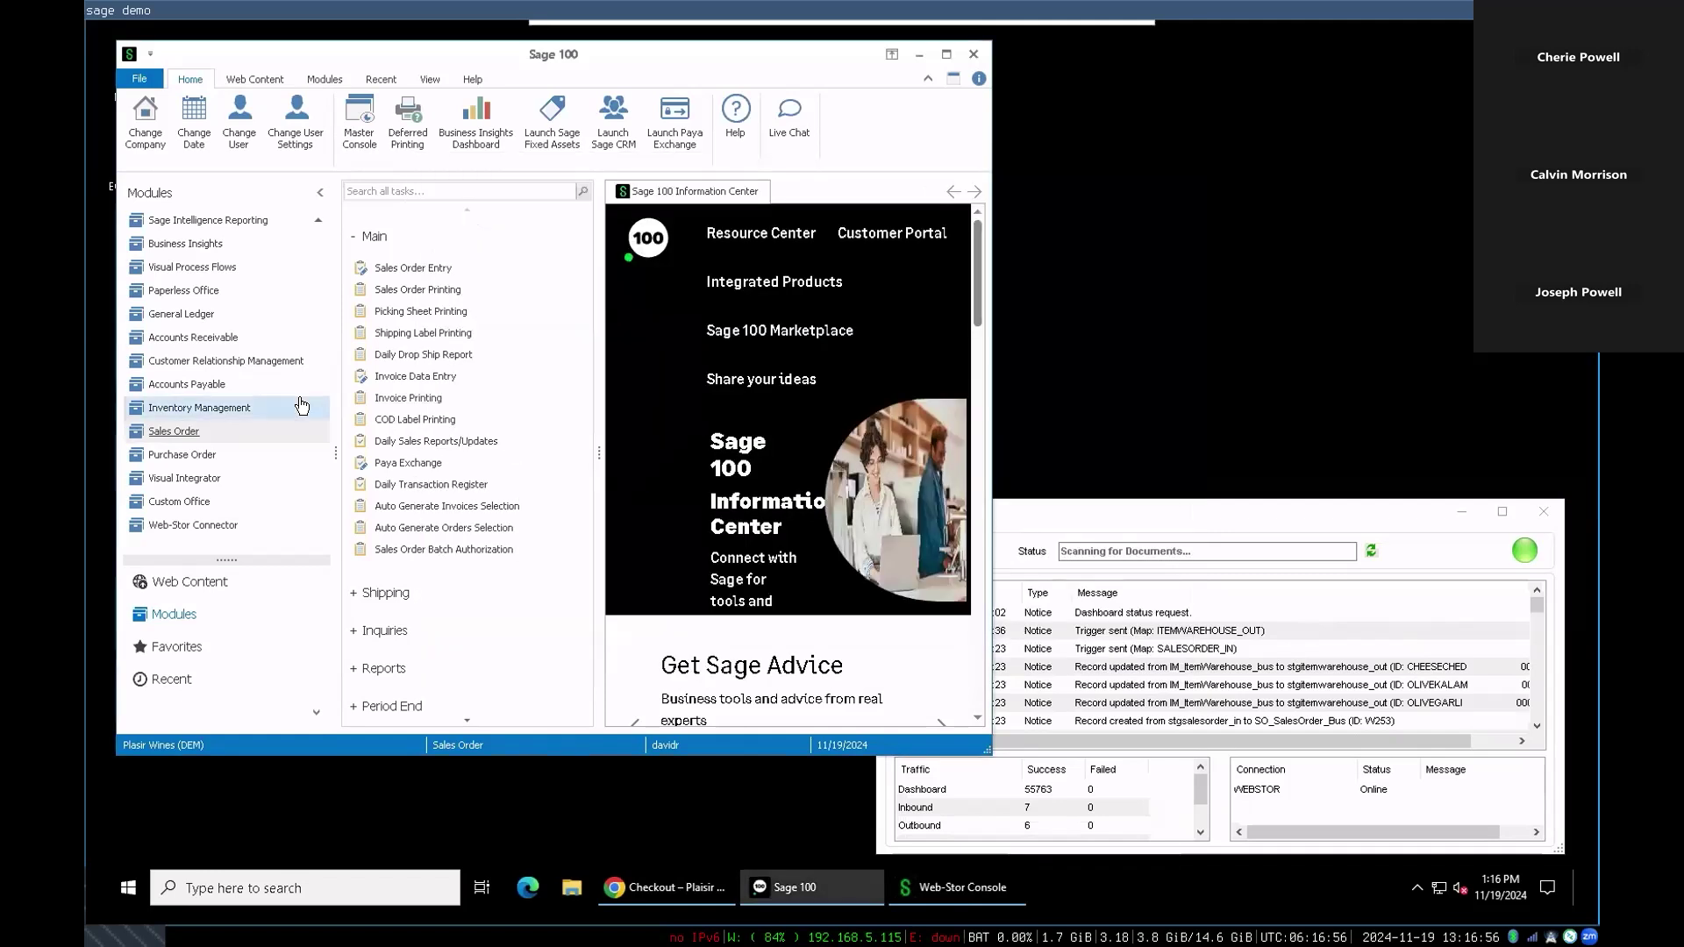
Open Item Maintenance in the Inventory Management module and load the CHEESECHED item from the item lookup
{"action": "left_click", "coordinate": [184, 414]}
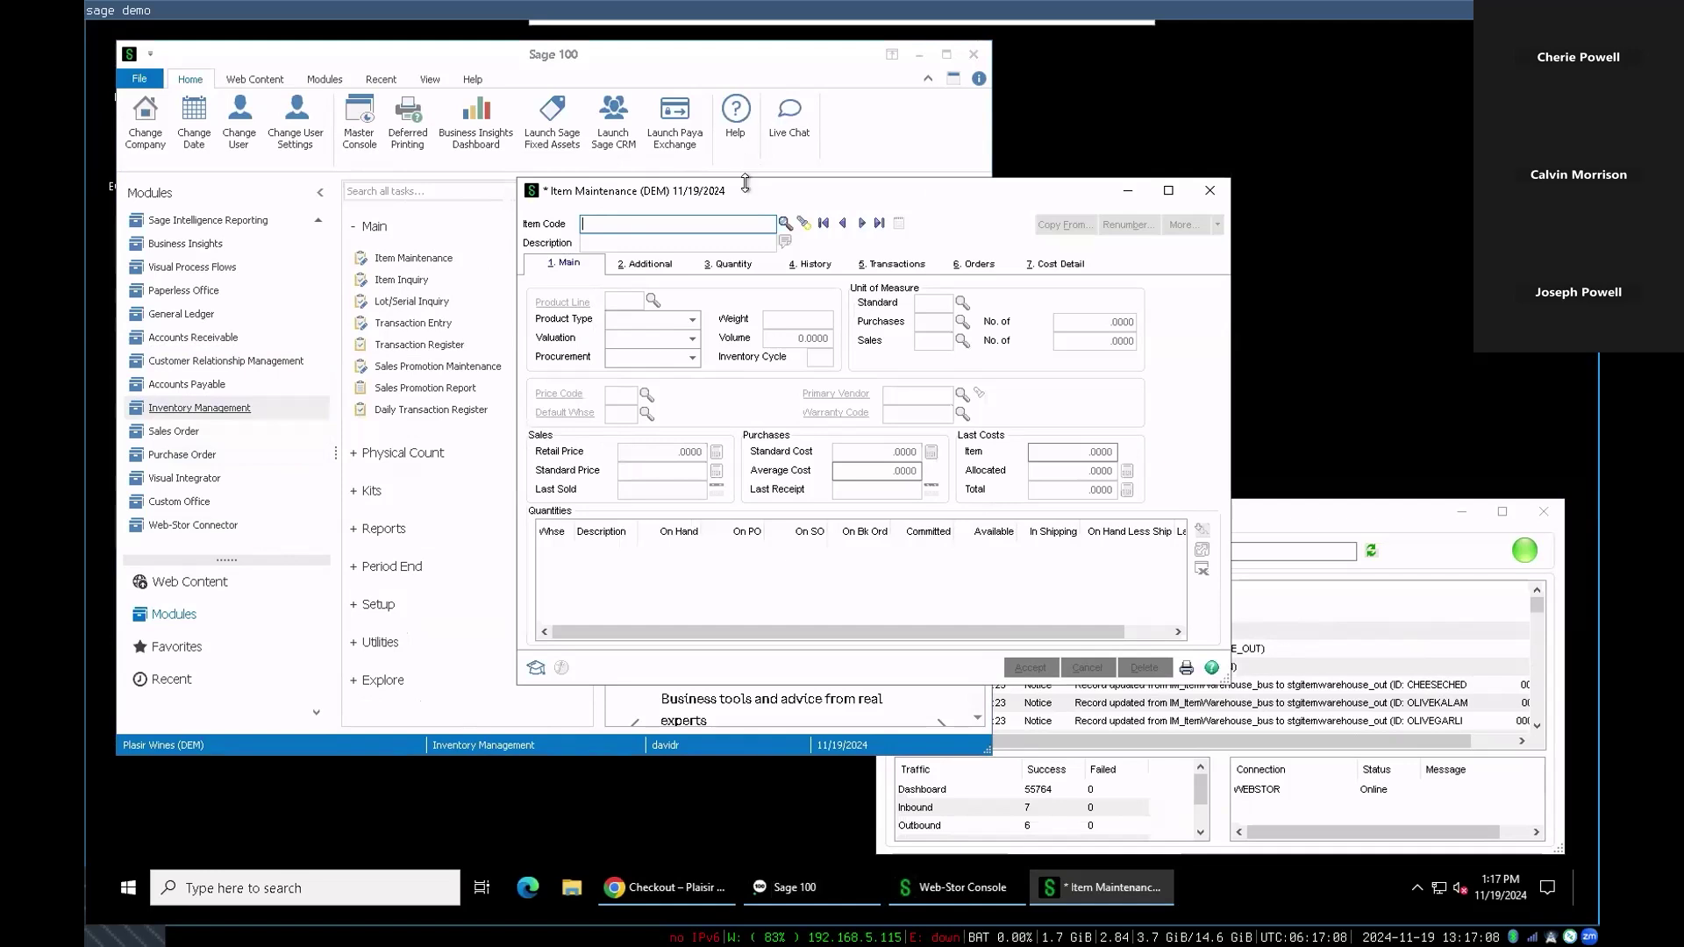
{"action": "left_click", "coordinate": [783, 224]}
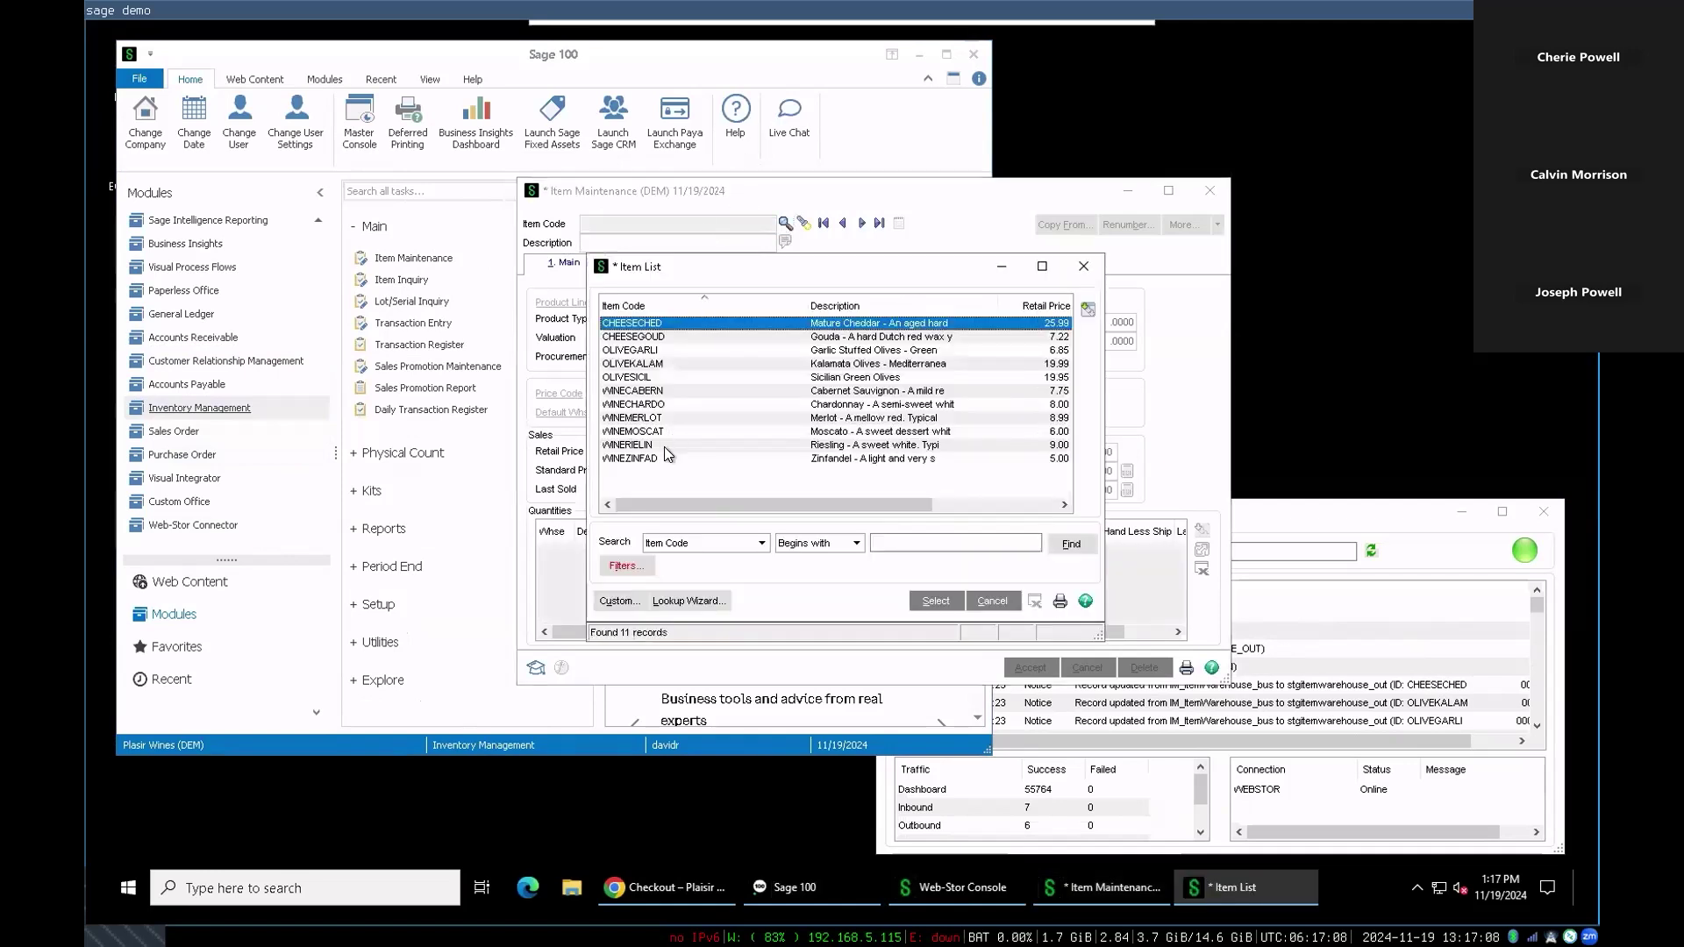
{"action": "double_click", "coordinate": [628, 326]}
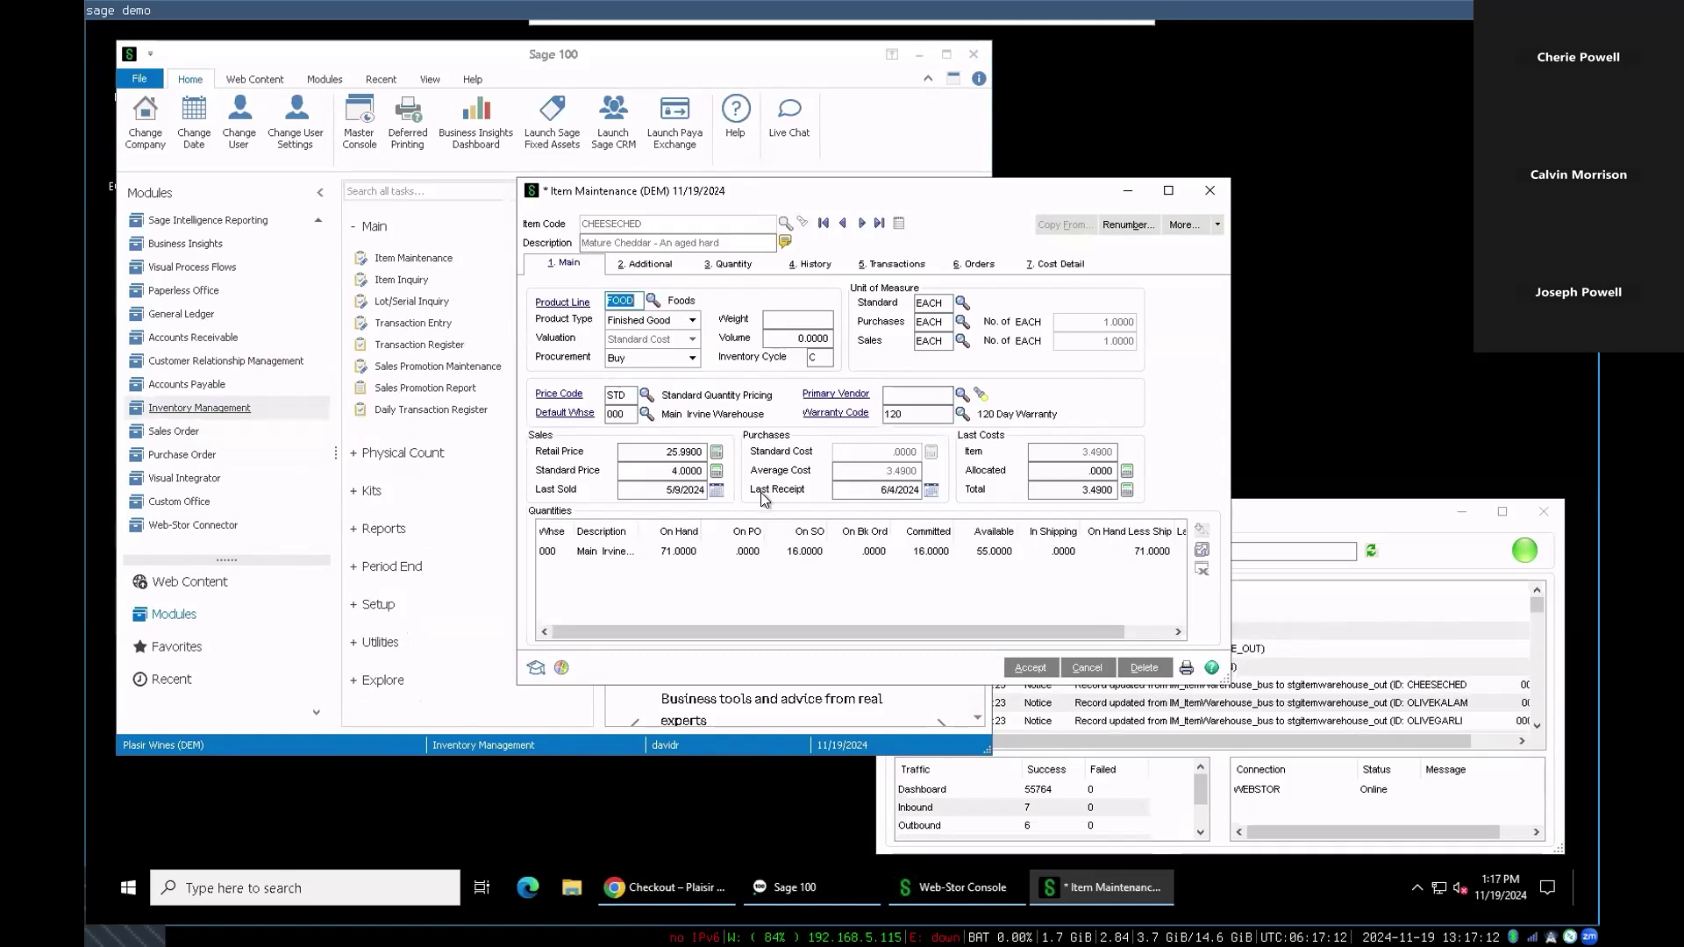
Enter 19 for the retail price of the CHEESECHED item
{"action": "left_click", "coordinate": [656, 450]}
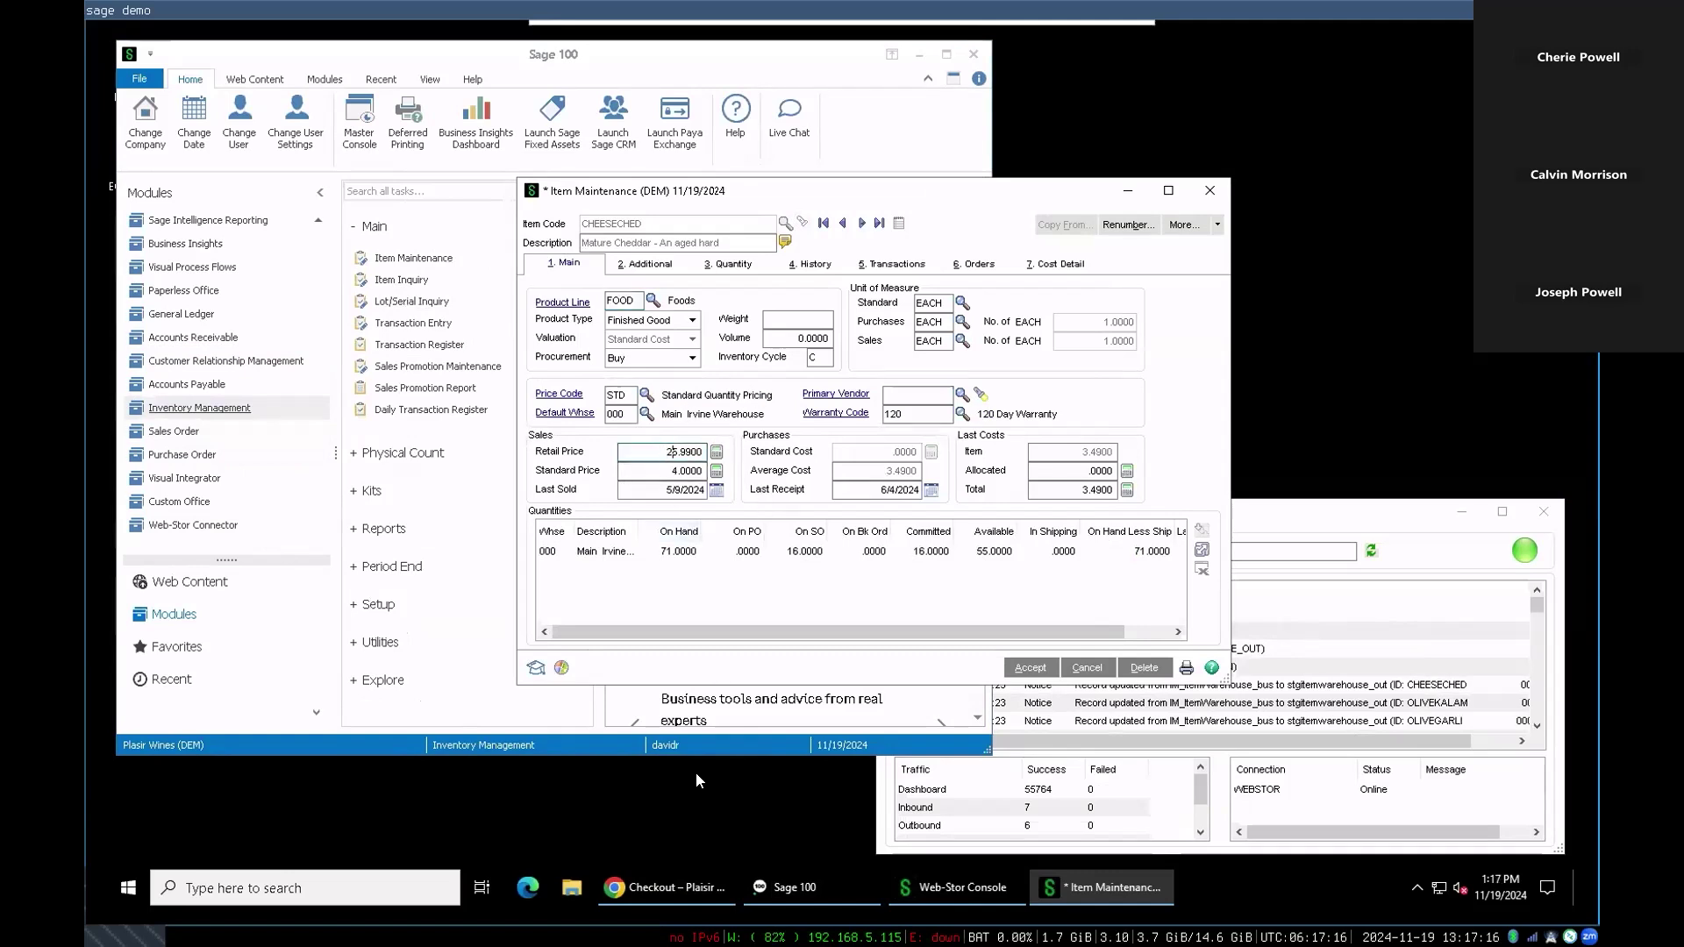
{"action": "type", "text": "51"}
{"action": "key", "text": "BackSpace"}
{"action": "key", "text": "BackSpace"}
{"action": "type", "text": "19"}
Locate the item's Web-Stor Title among its additional settings and compare it with the cheddar listing on the store's Snacks page
{"action": "left_click", "coordinate": [664, 267]}
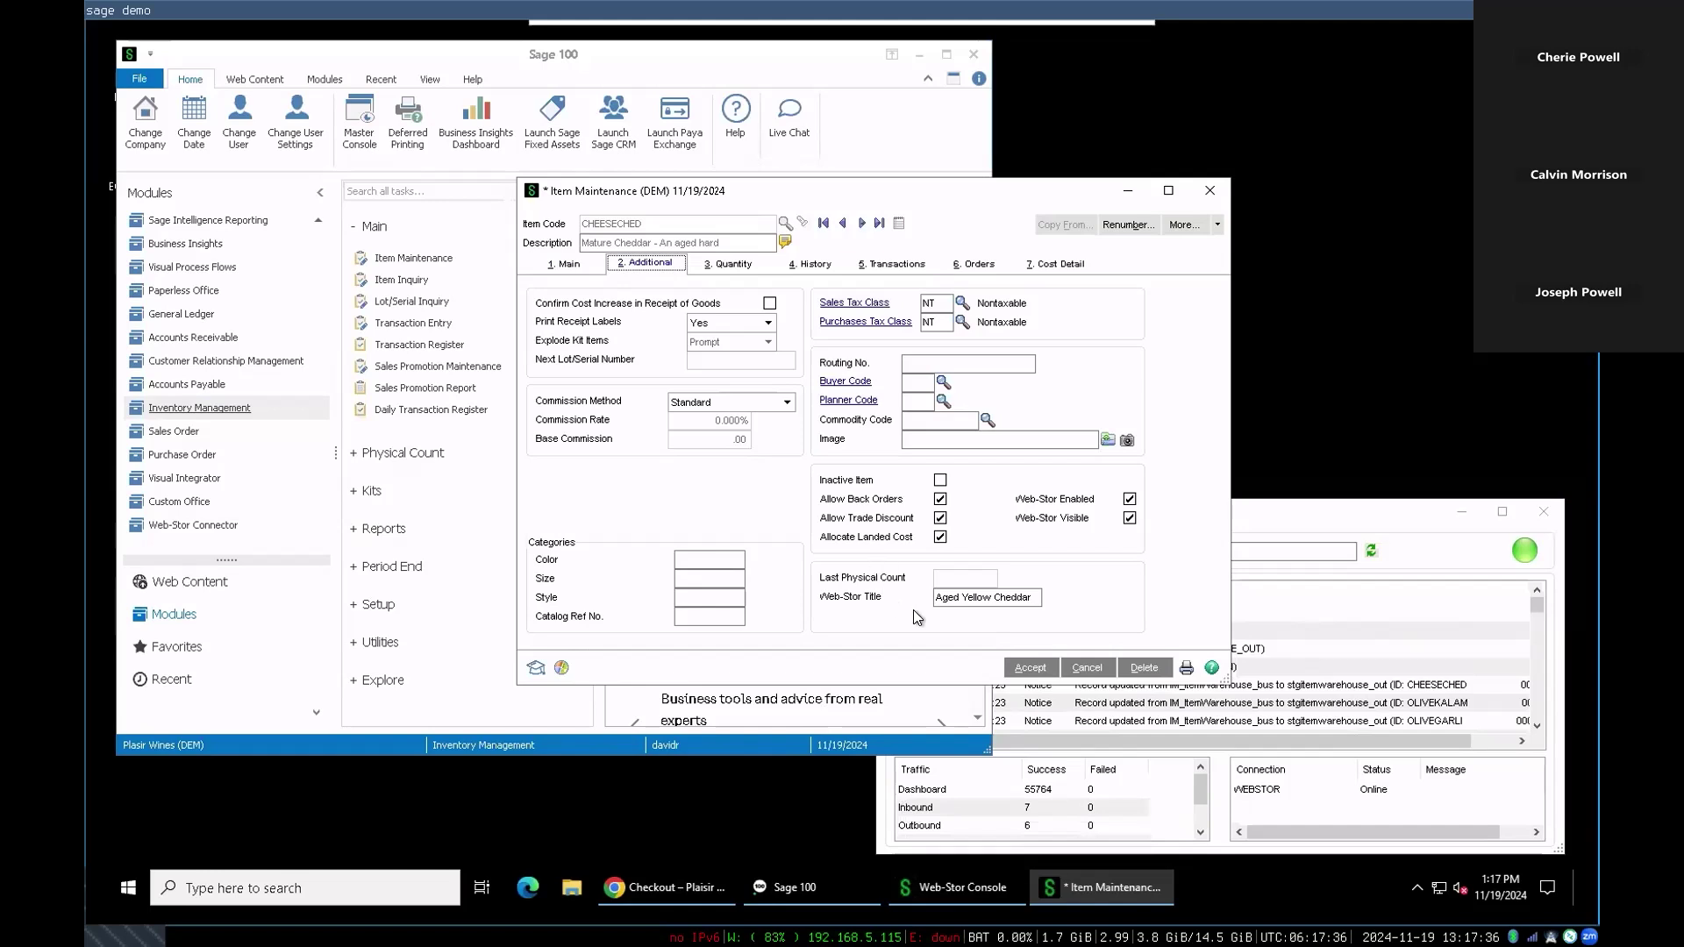
{"action": "left_click", "coordinate": [963, 599]}
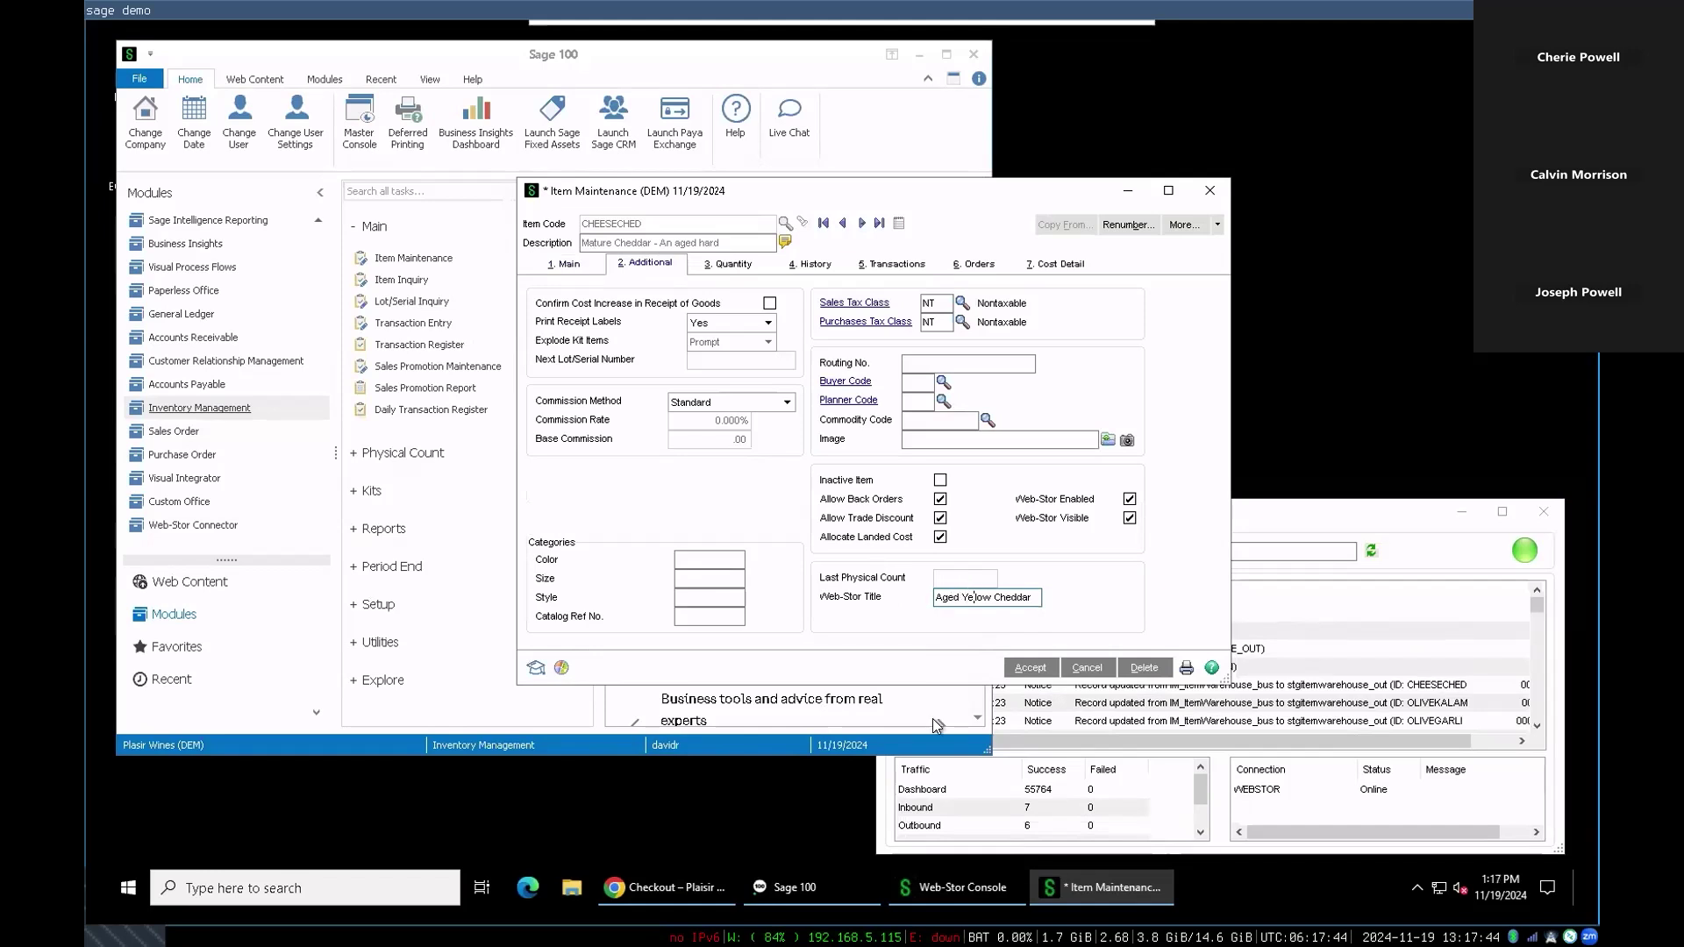
{"action": "mouse_move", "coordinate": [648, 914]}
{"action": "left_click", "coordinate": [603, 812]}
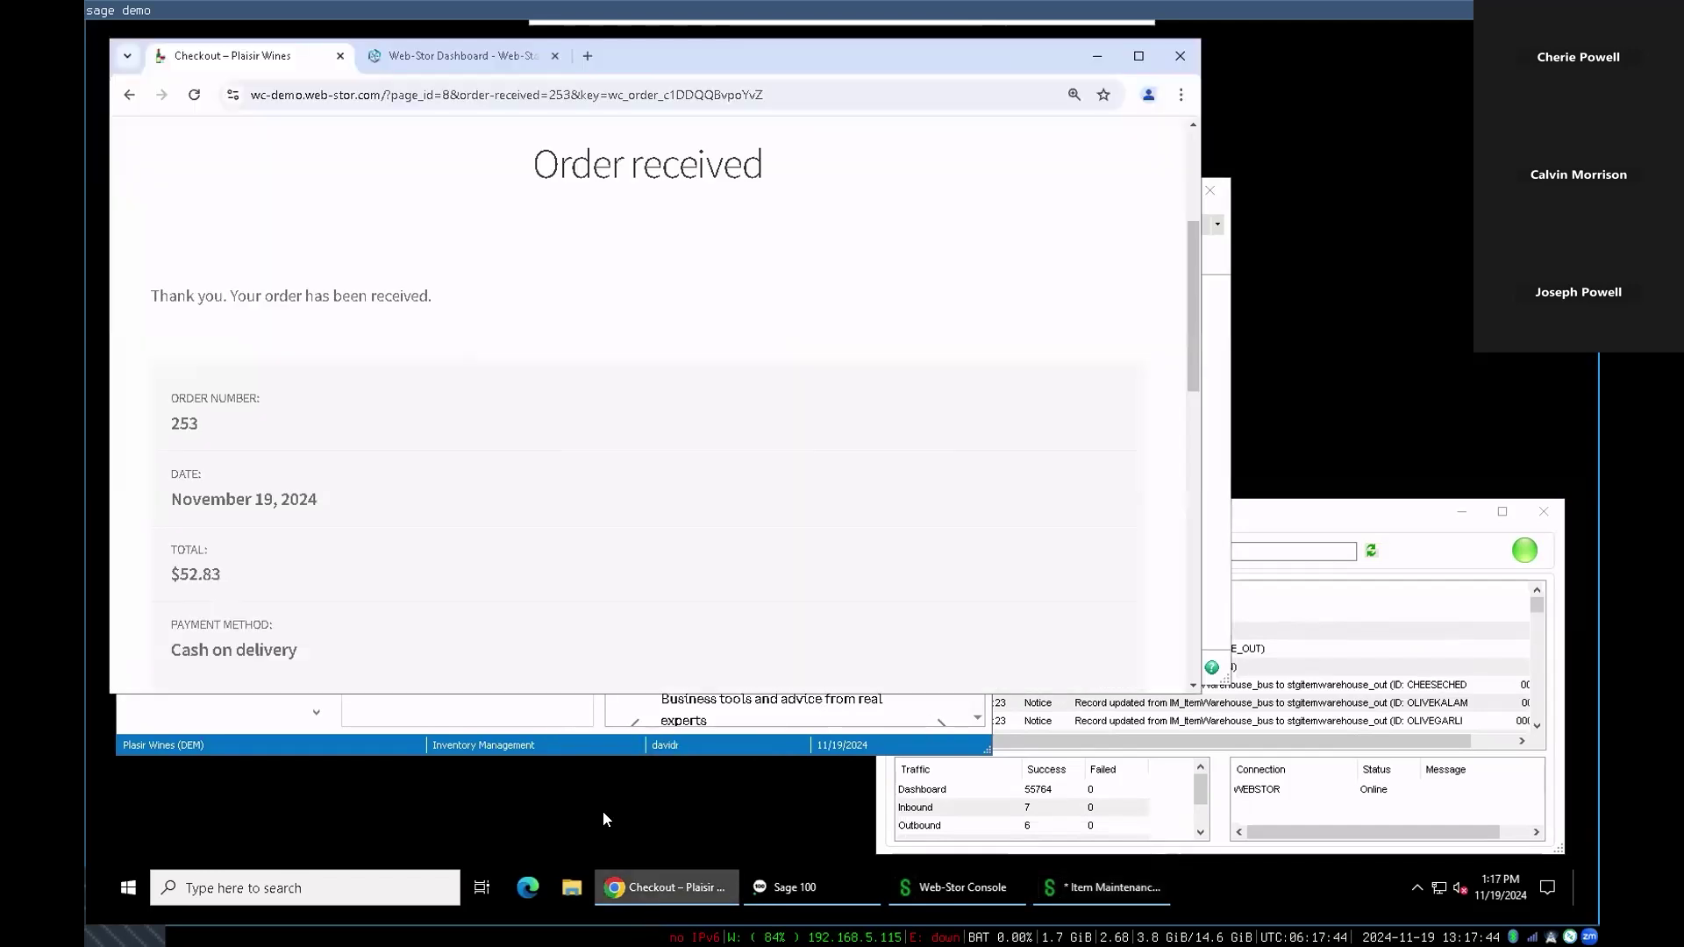
{"action": "scroll", "coordinate": [407, 392], "scroll_direction": "up", "scroll_amount": 3}
{"action": "left_click", "coordinate": [226, 279]}
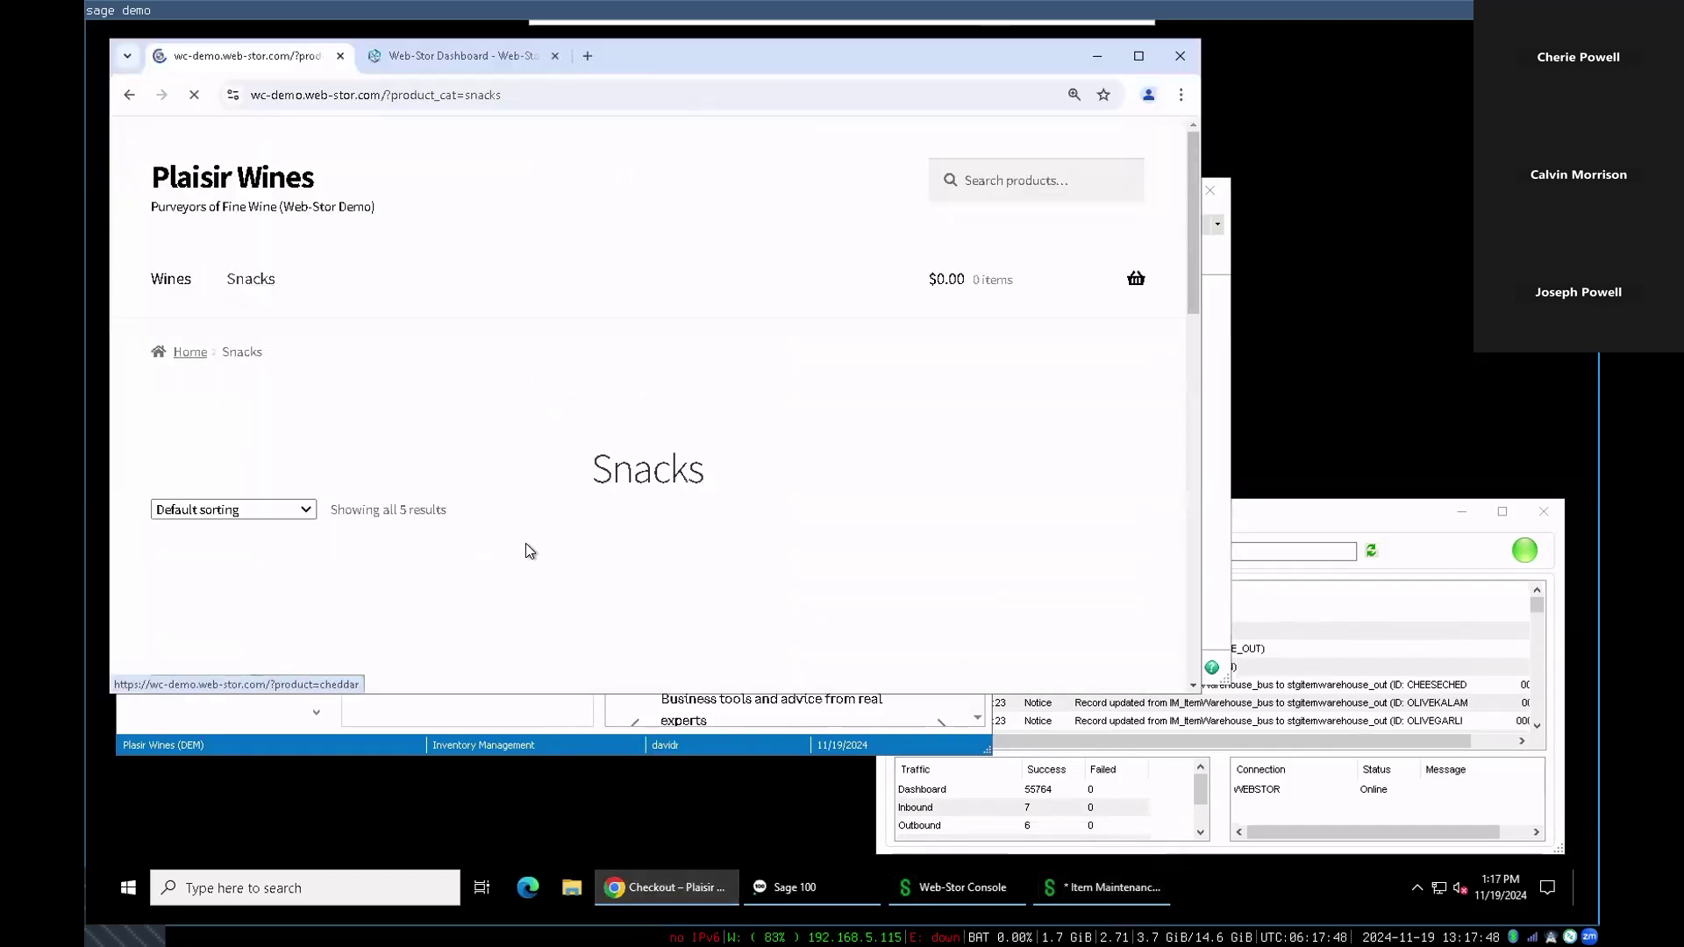
{"action": "scroll", "coordinate": [448, 503], "scroll_direction": "down", "scroll_amount": 4}
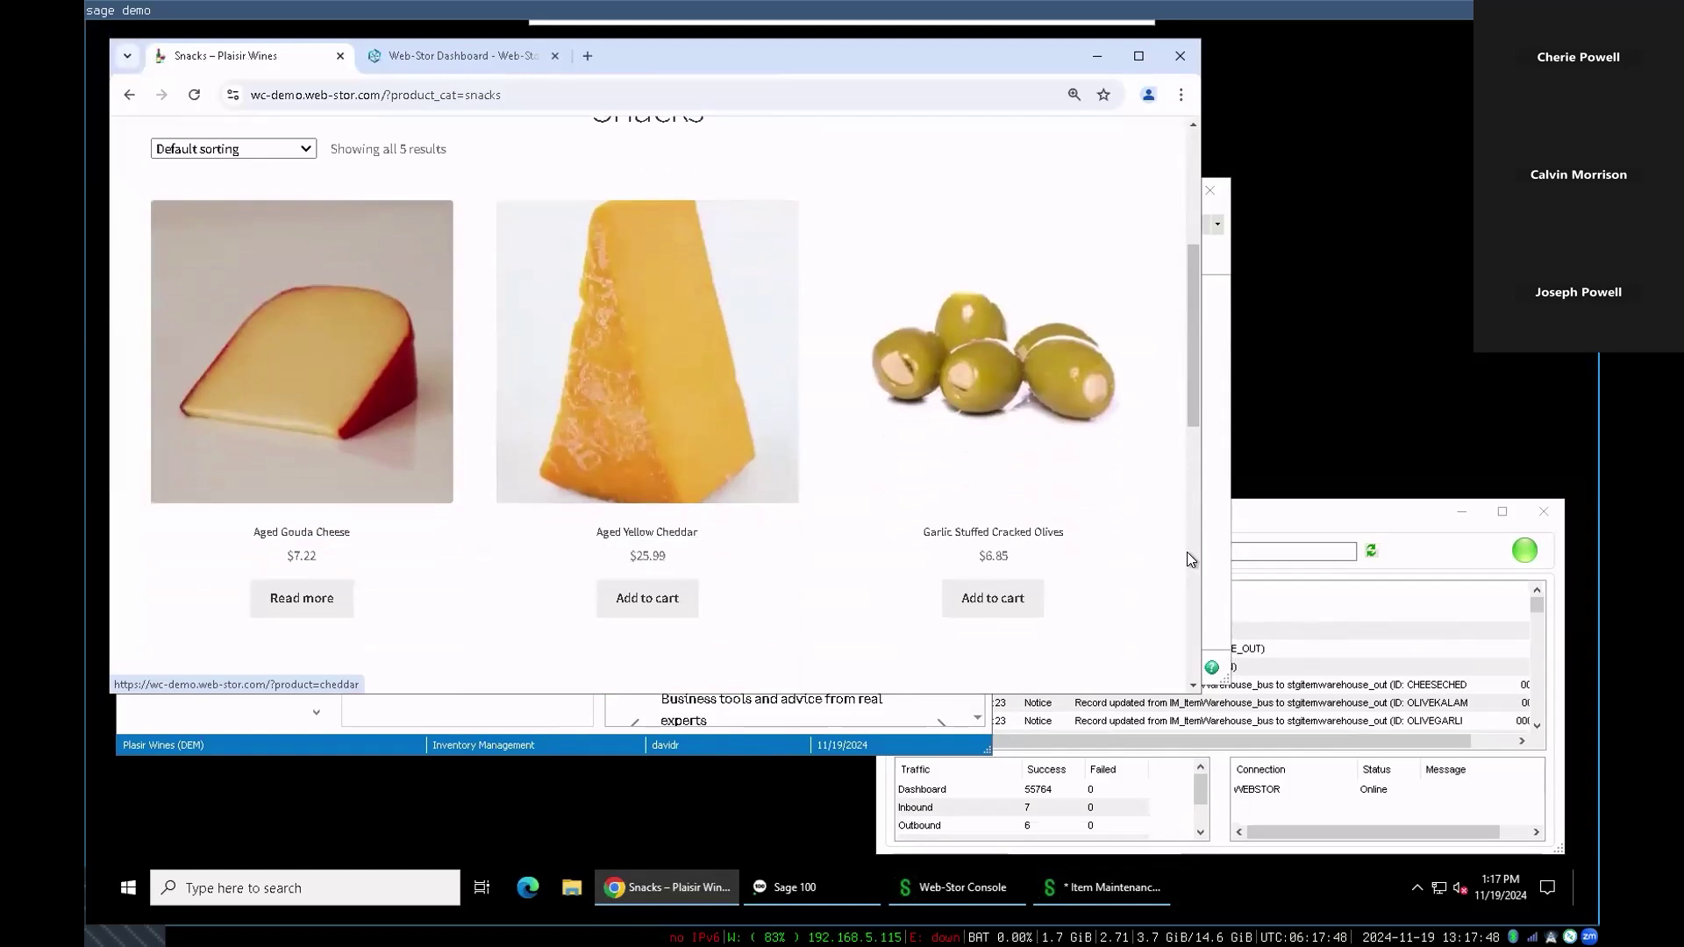
Set the item's Web-Stor Title to "Aged White Cheddar", accept the item changes, and close Item Maintenance
{"action": "left_click", "coordinate": [1217, 318]}
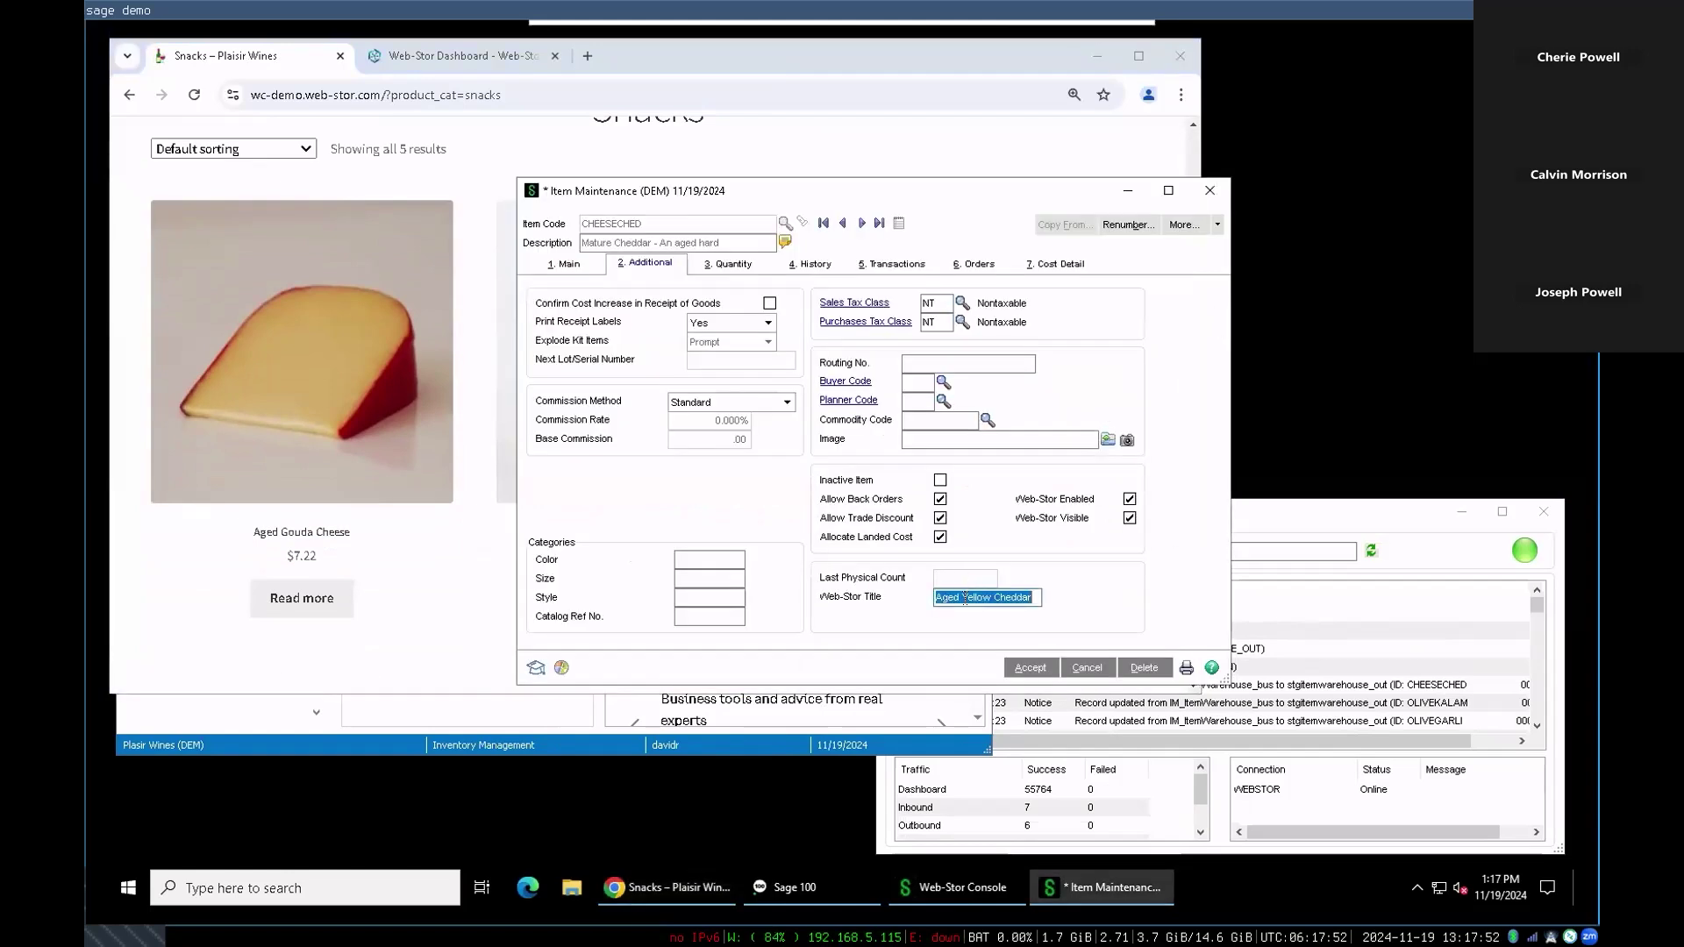
{"action": "key", "text": "BackSpace"}
{"action": "type", "text": "Aged White"}
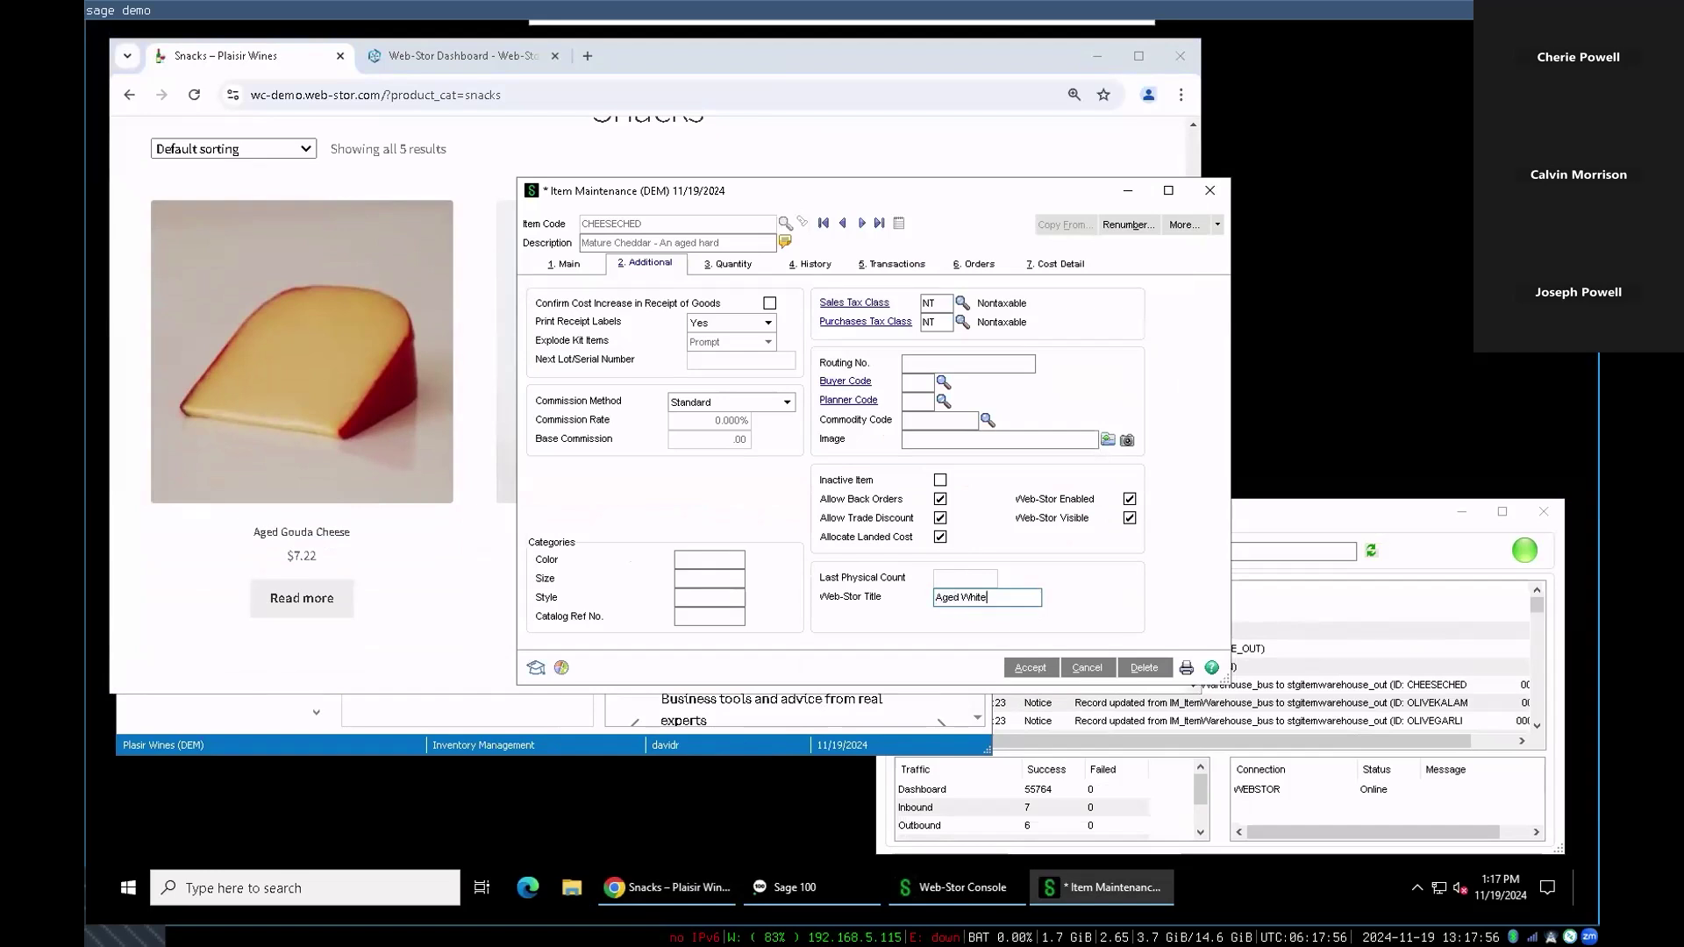
{"action": "type", "text": " Cheddar"}
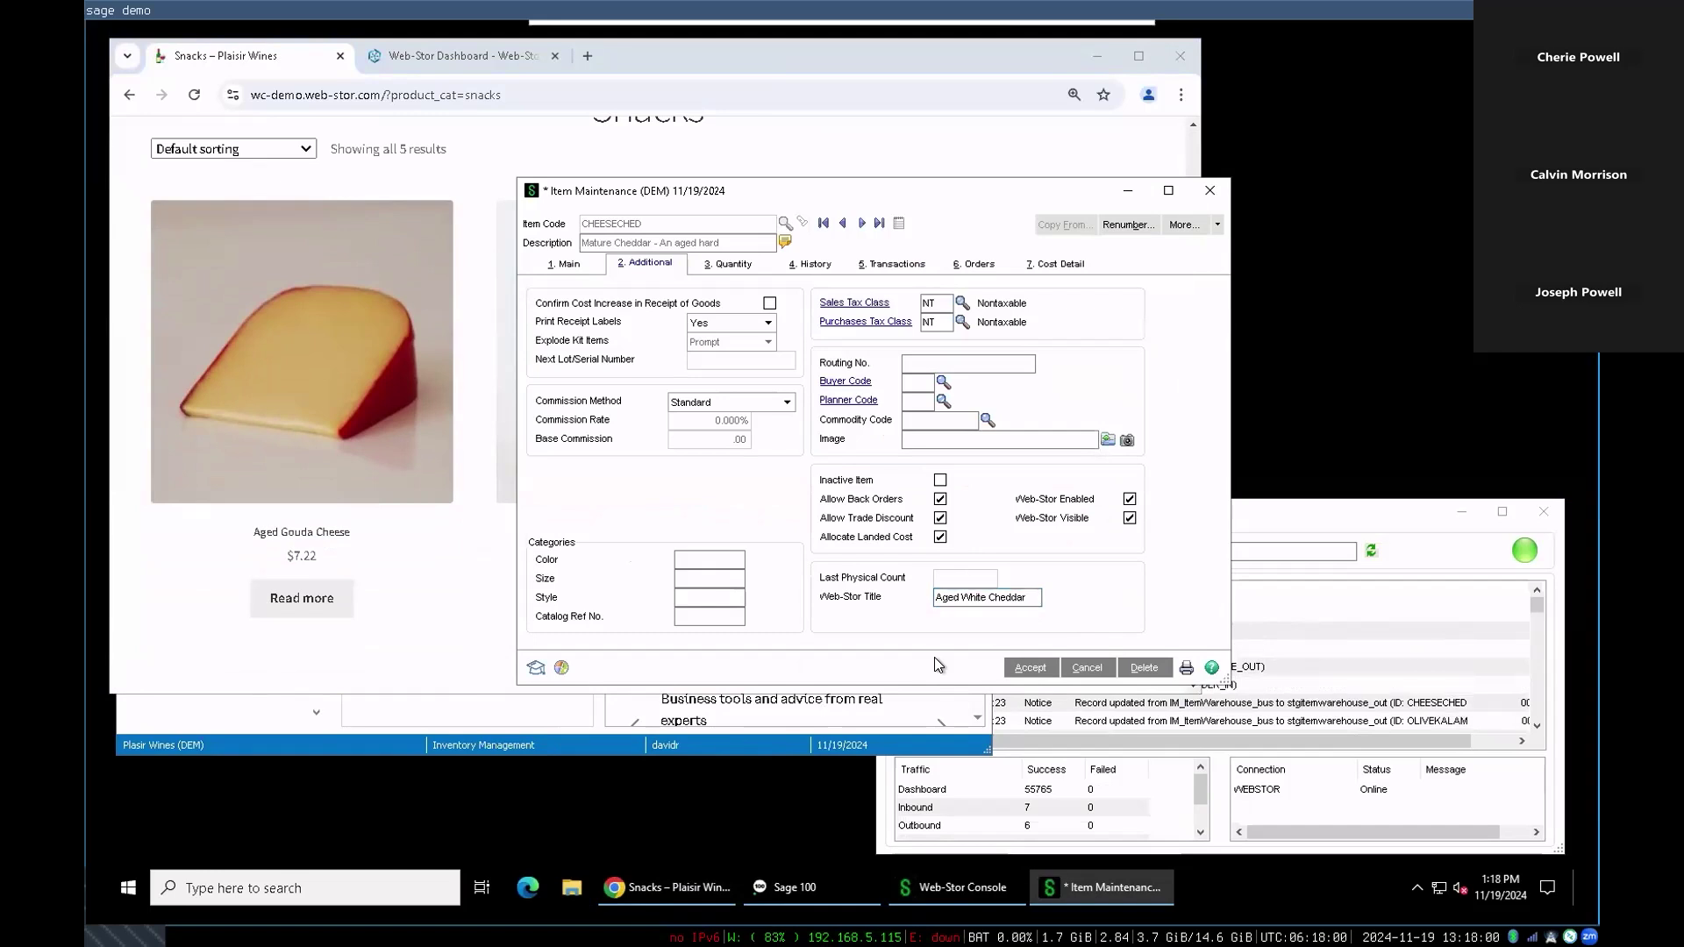
{"action": "key", "text": "ctrl+a"}
{"action": "left_click", "coordinate": [1023, 668]}
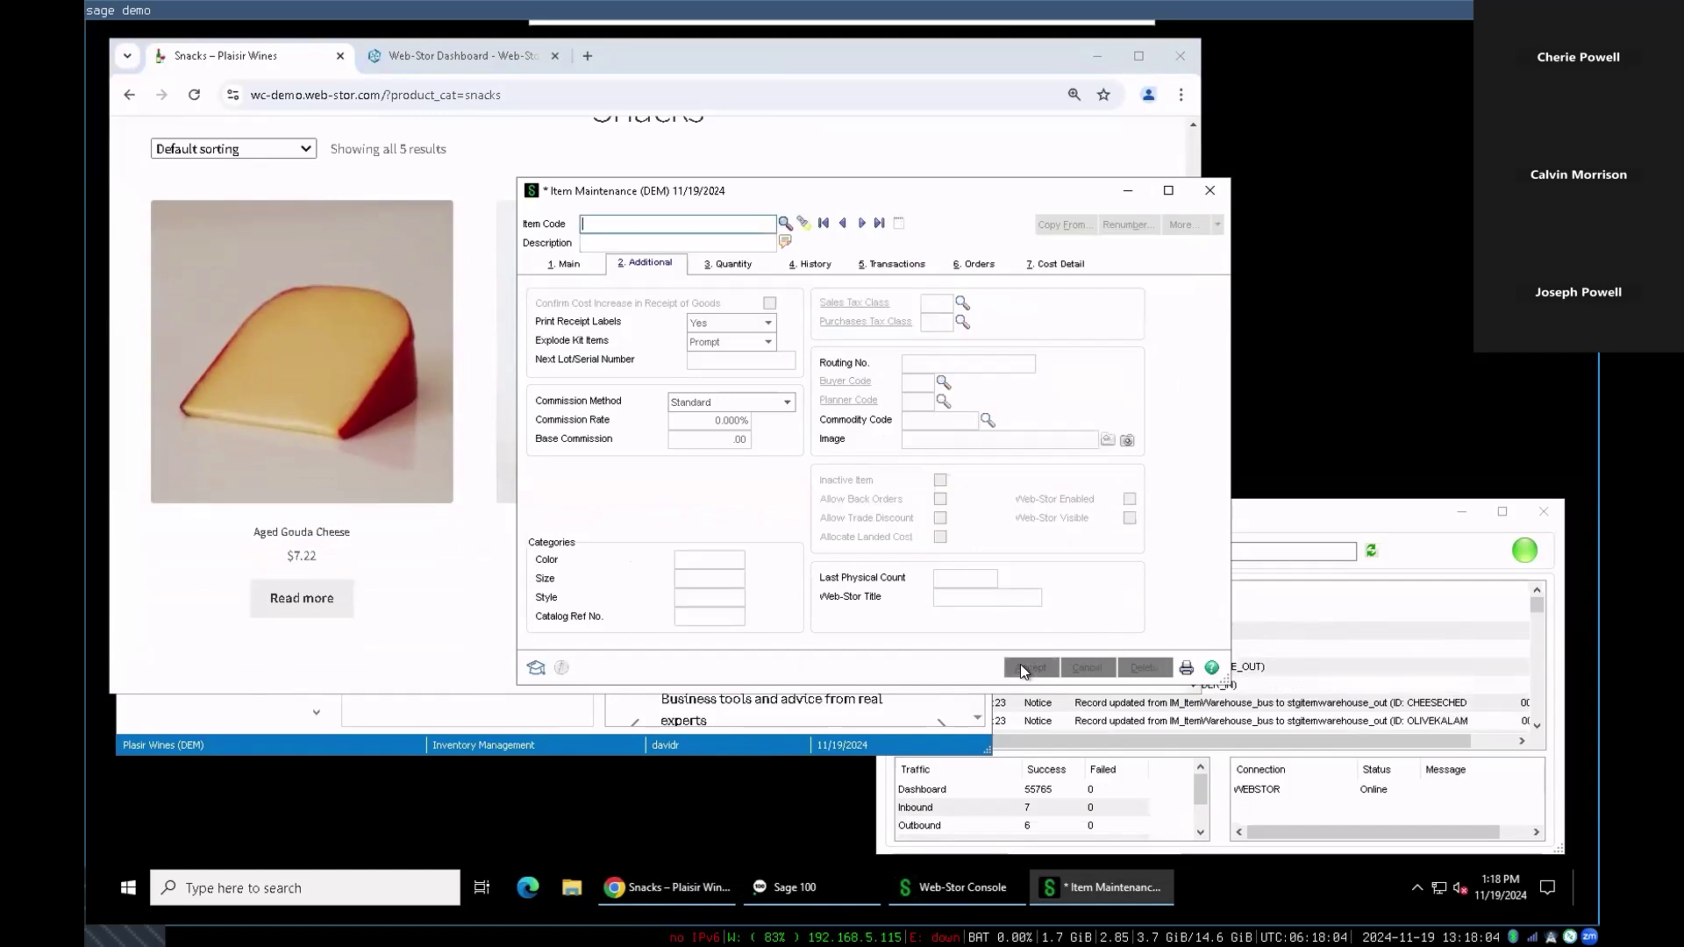
{"action": "left_click", "coordinate": [1207, 202]}
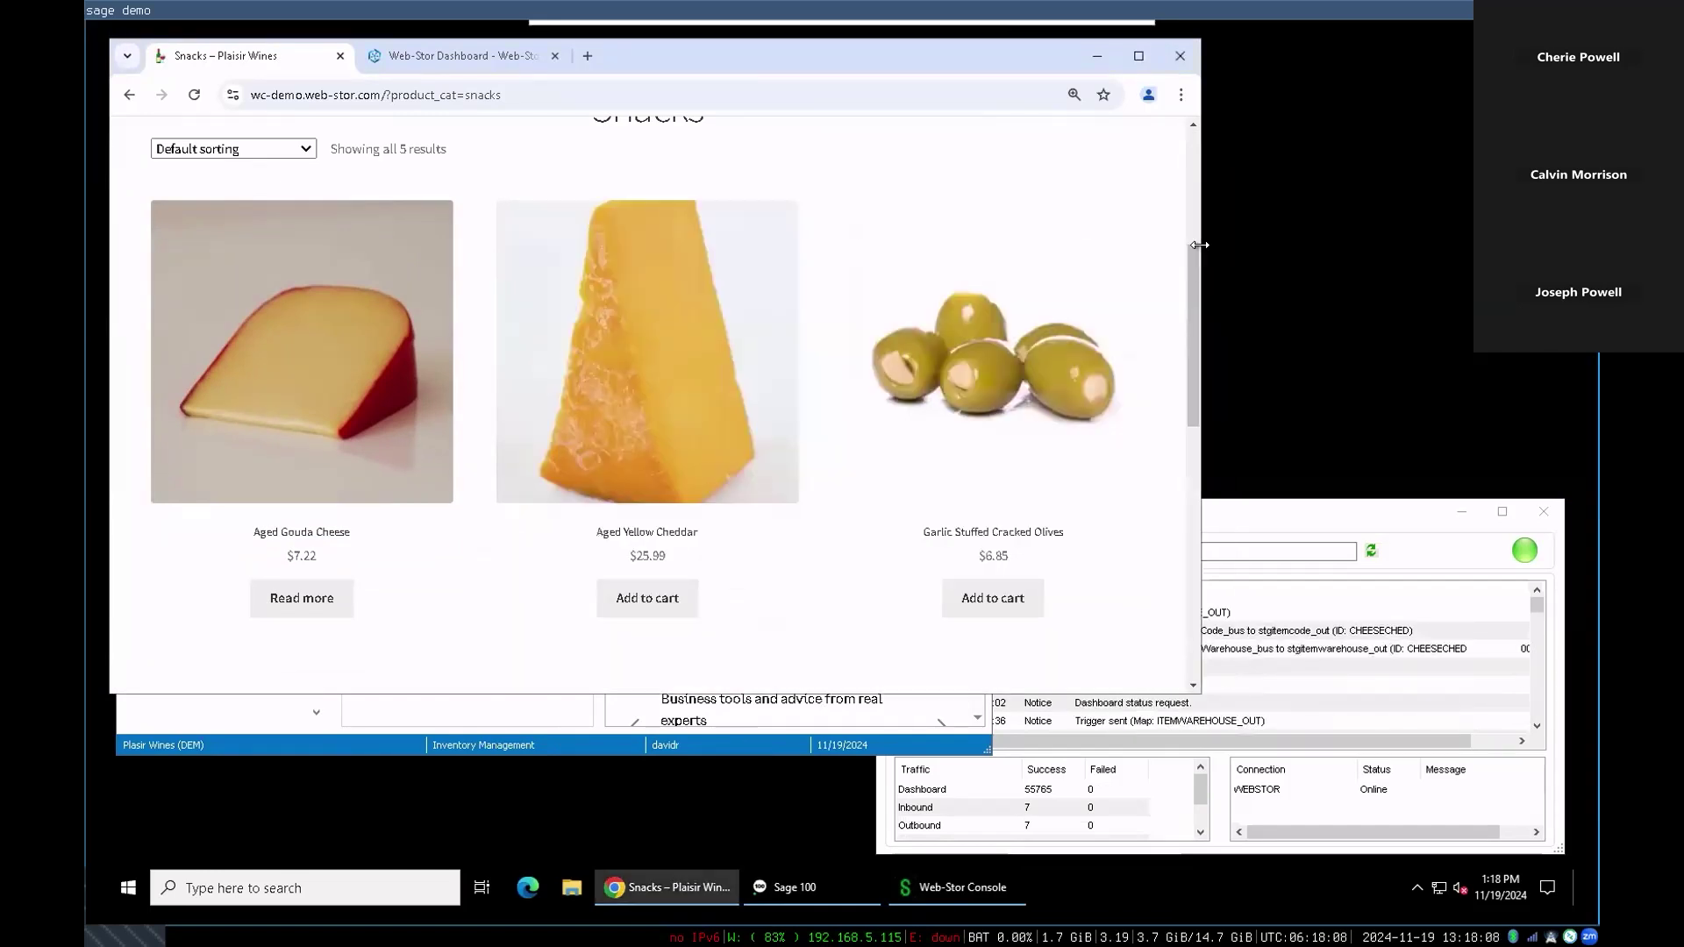
Check the Web-Stor Console log for the CHEESECHED item update, then return to the beginning of the store's Snacks page
{"action": "left_click", "coordinate": [1268, 524]}
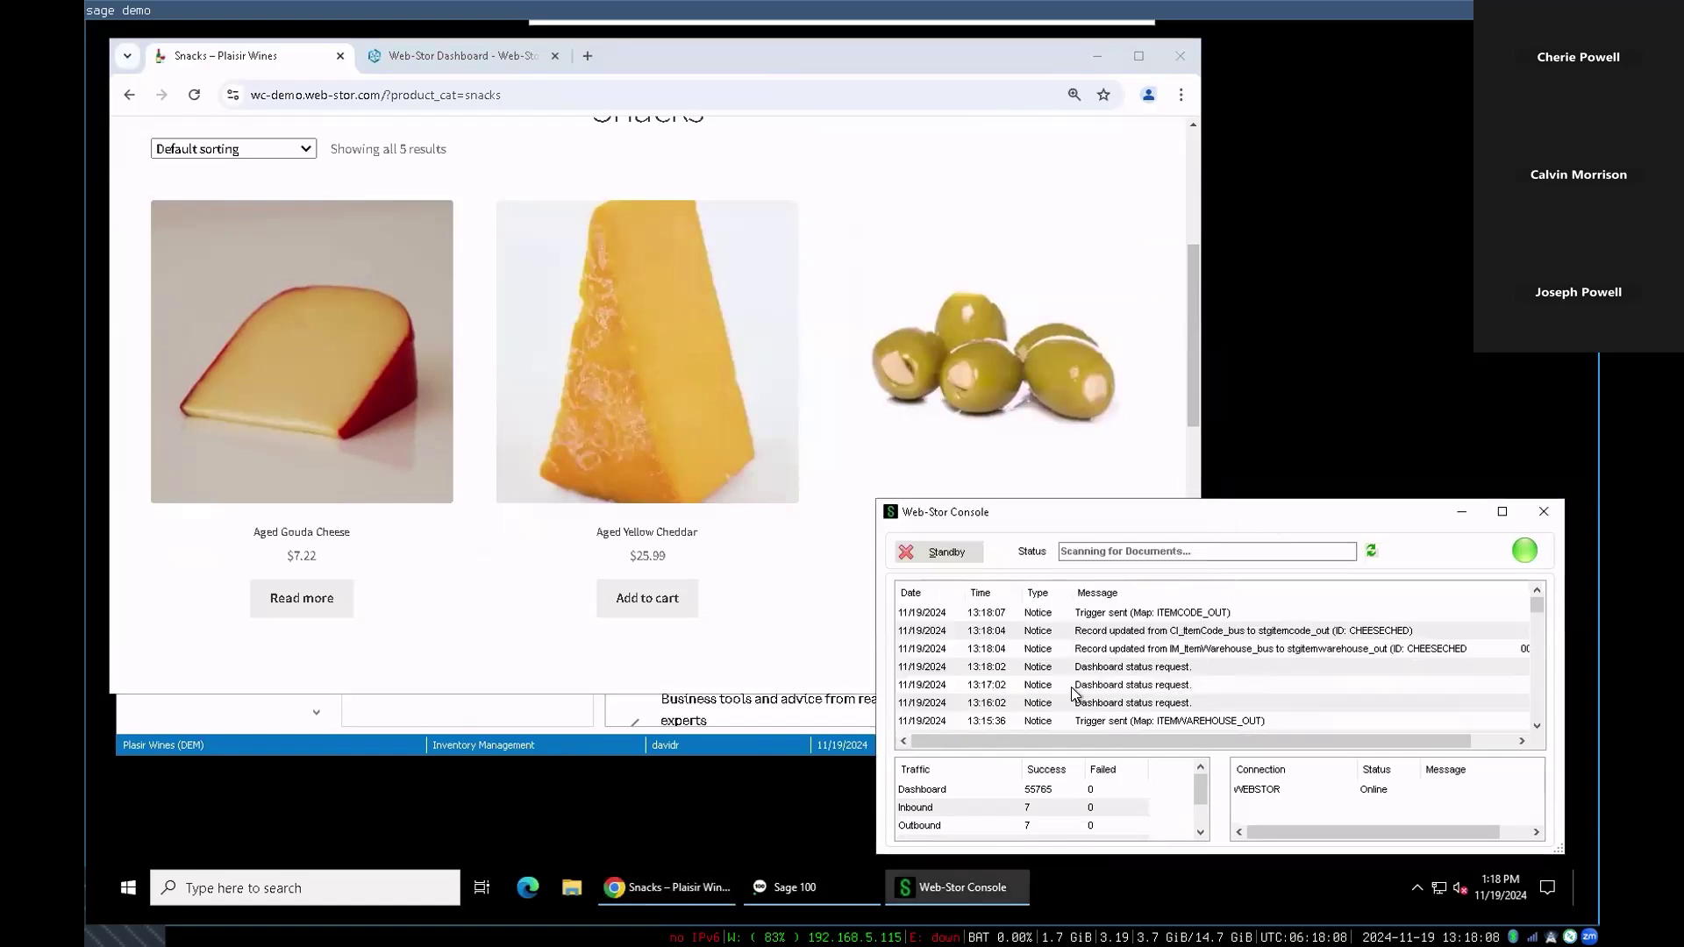
{"action": "left_click", "coordinate": [1087, 615]}
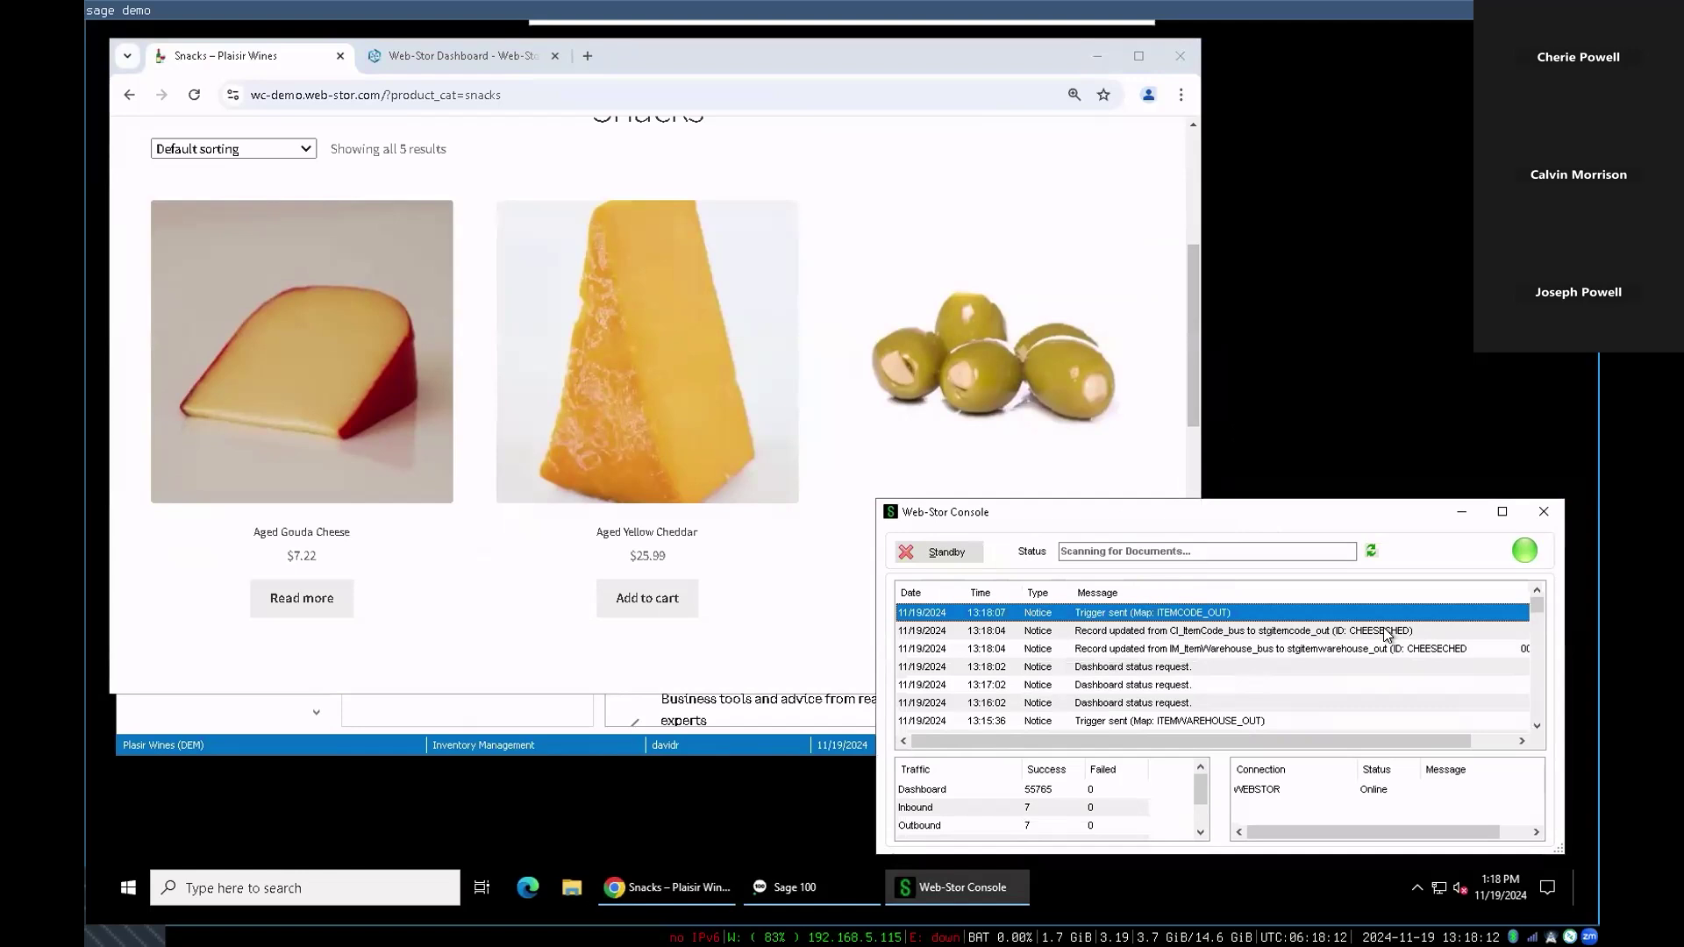
{"action": "left_click", "coordinate": [675, 179]}
{"action": "scroll", "coordinate": [646, 169], "scroll_direction": "up", "scroll_amount": 5}
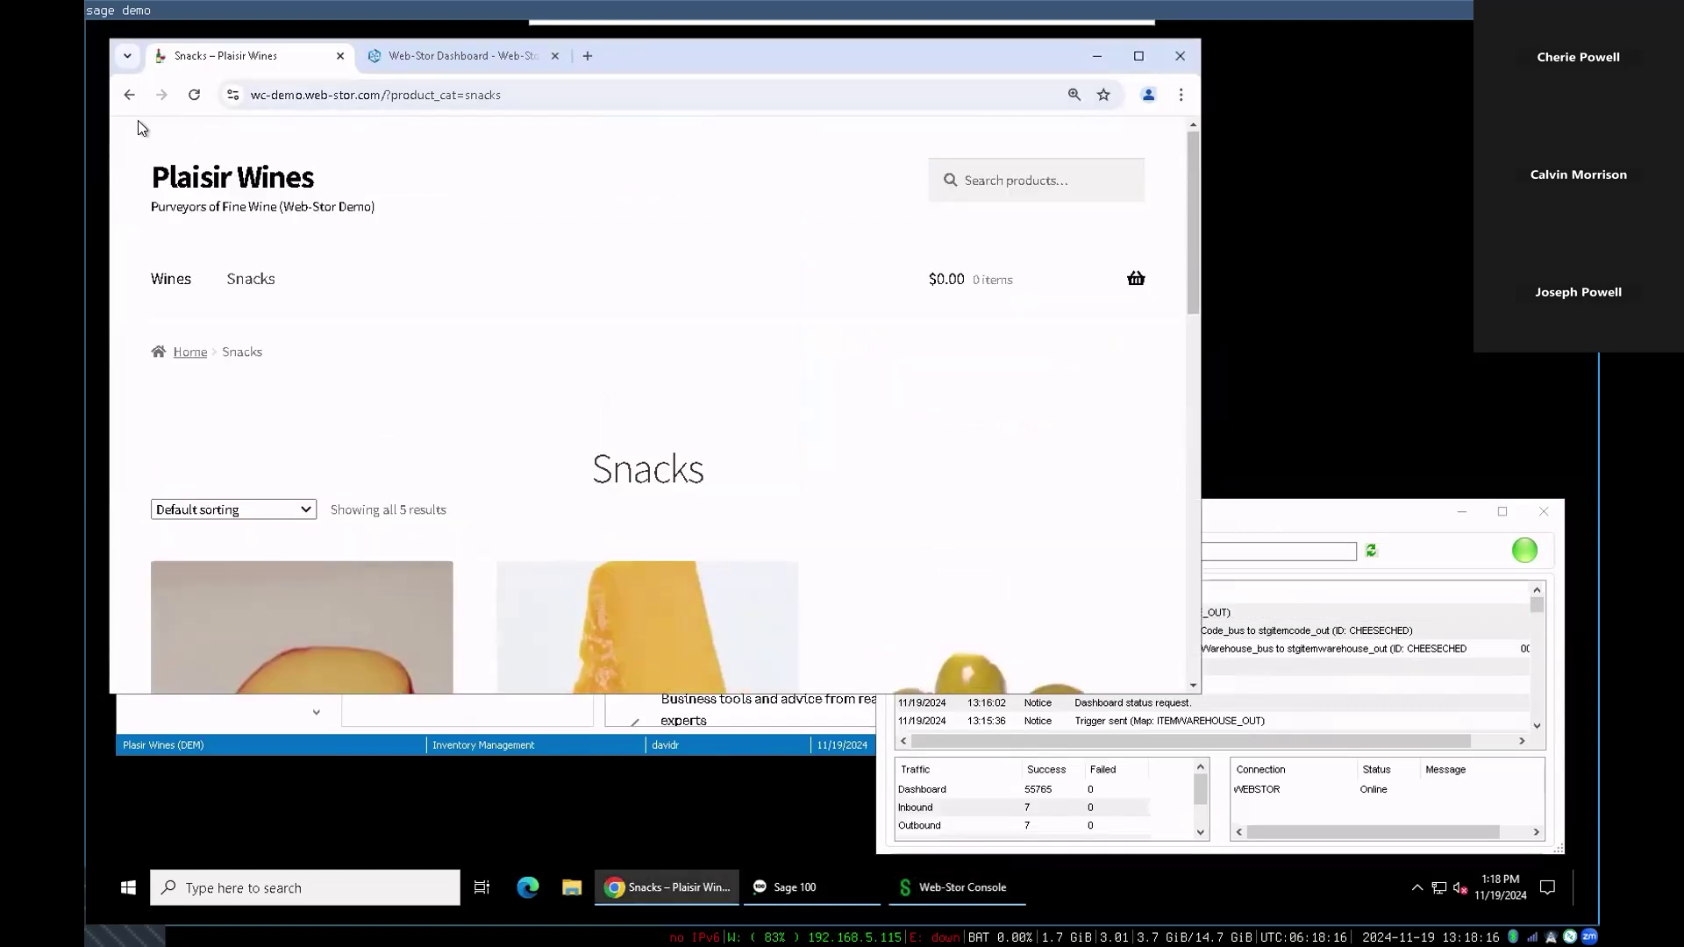
Reload the store's Snacks page, inspect the cheddar listing's title and price, and bring the Web-Stor Console log forward
{"action": "left_click", "coordinate": [194, 95]}
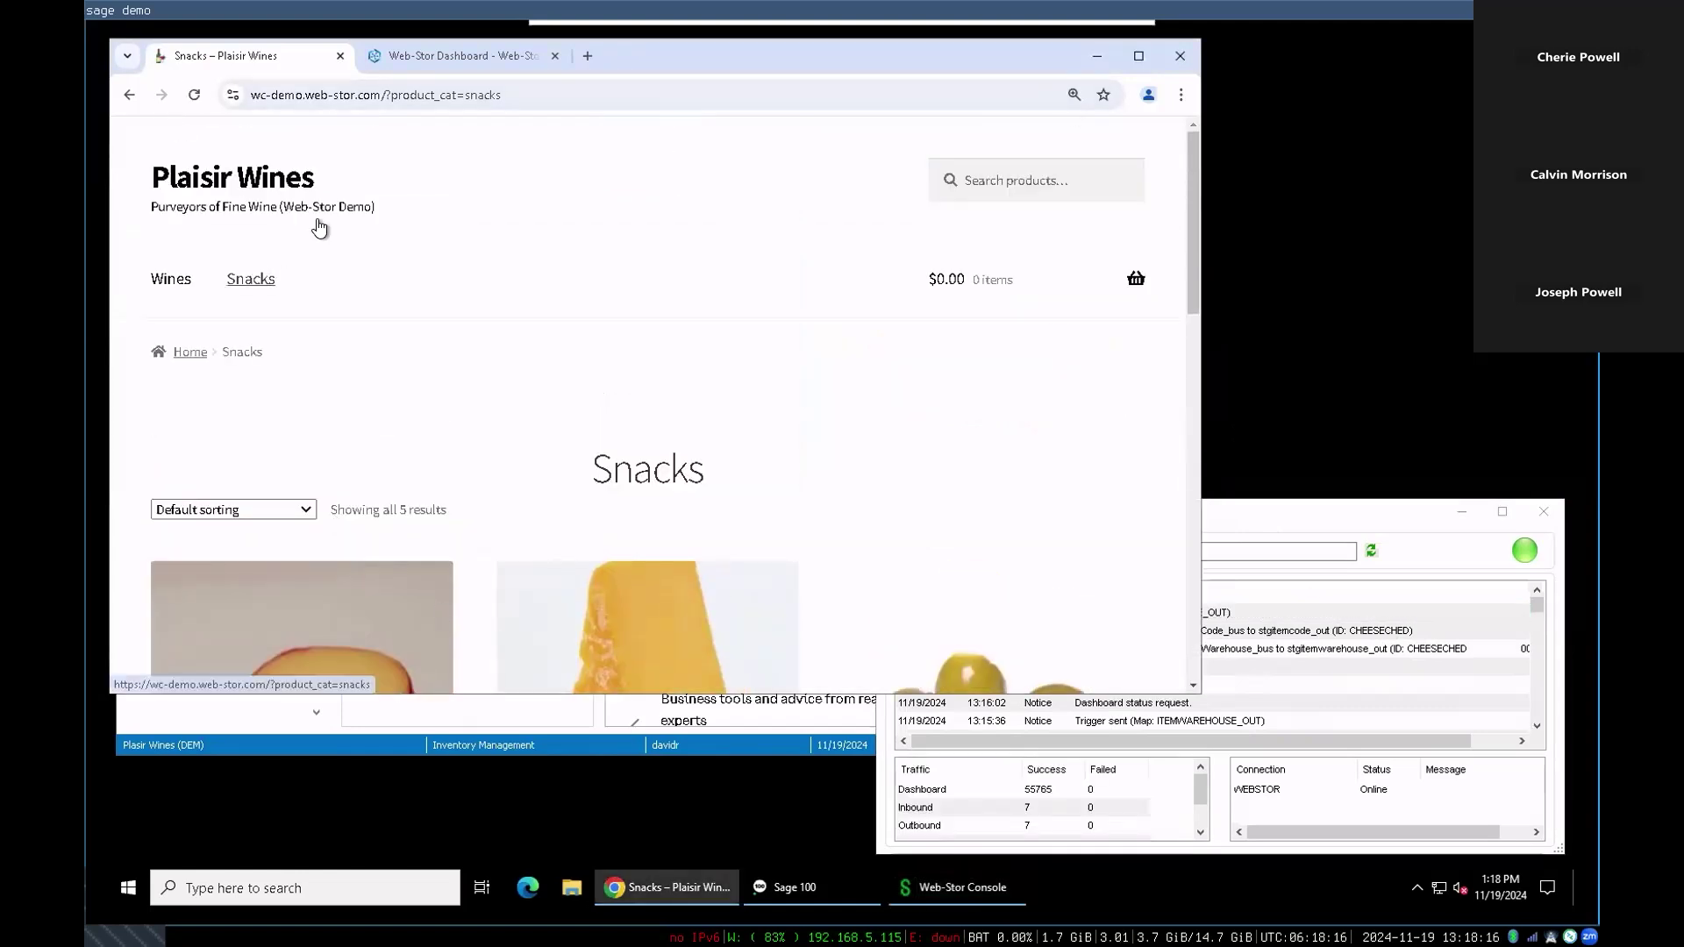
{"action": "scroll", "coordinate": [507, 244], "scroll_direction": "down", "scroll_amount": 2}
{"action": "scroll", "coordinate": [506, 244], "scroll_direction": "down", "scroll_amount": 2}
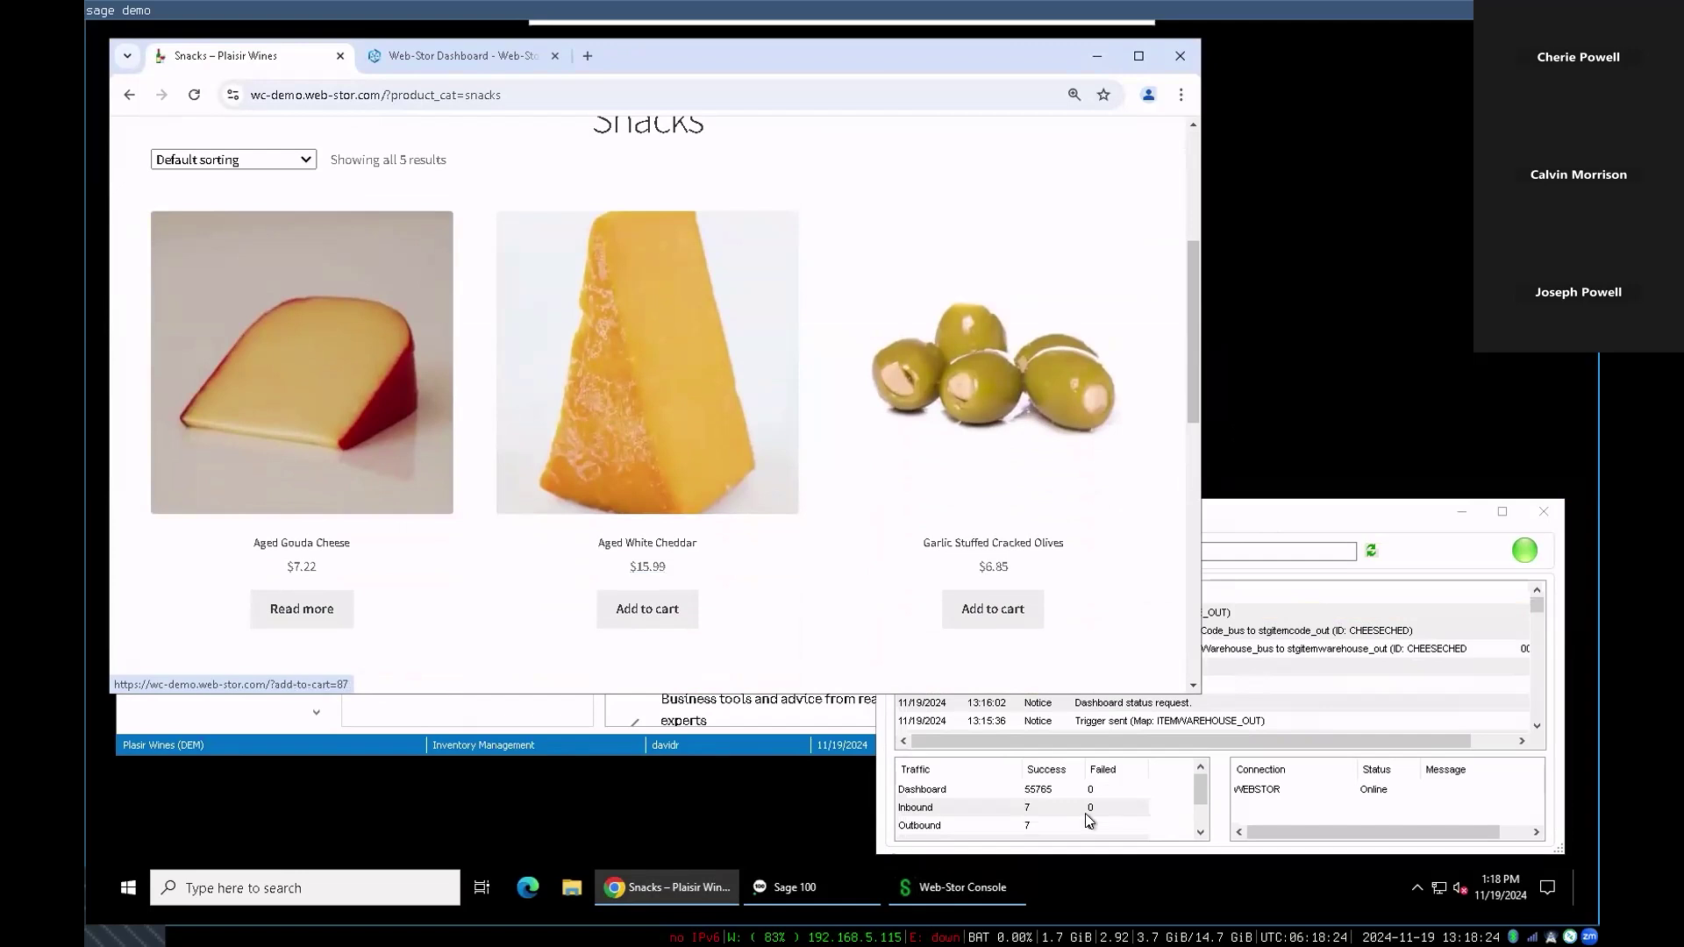
{"action": "mouse_move", "coordinate": [947, 886]}
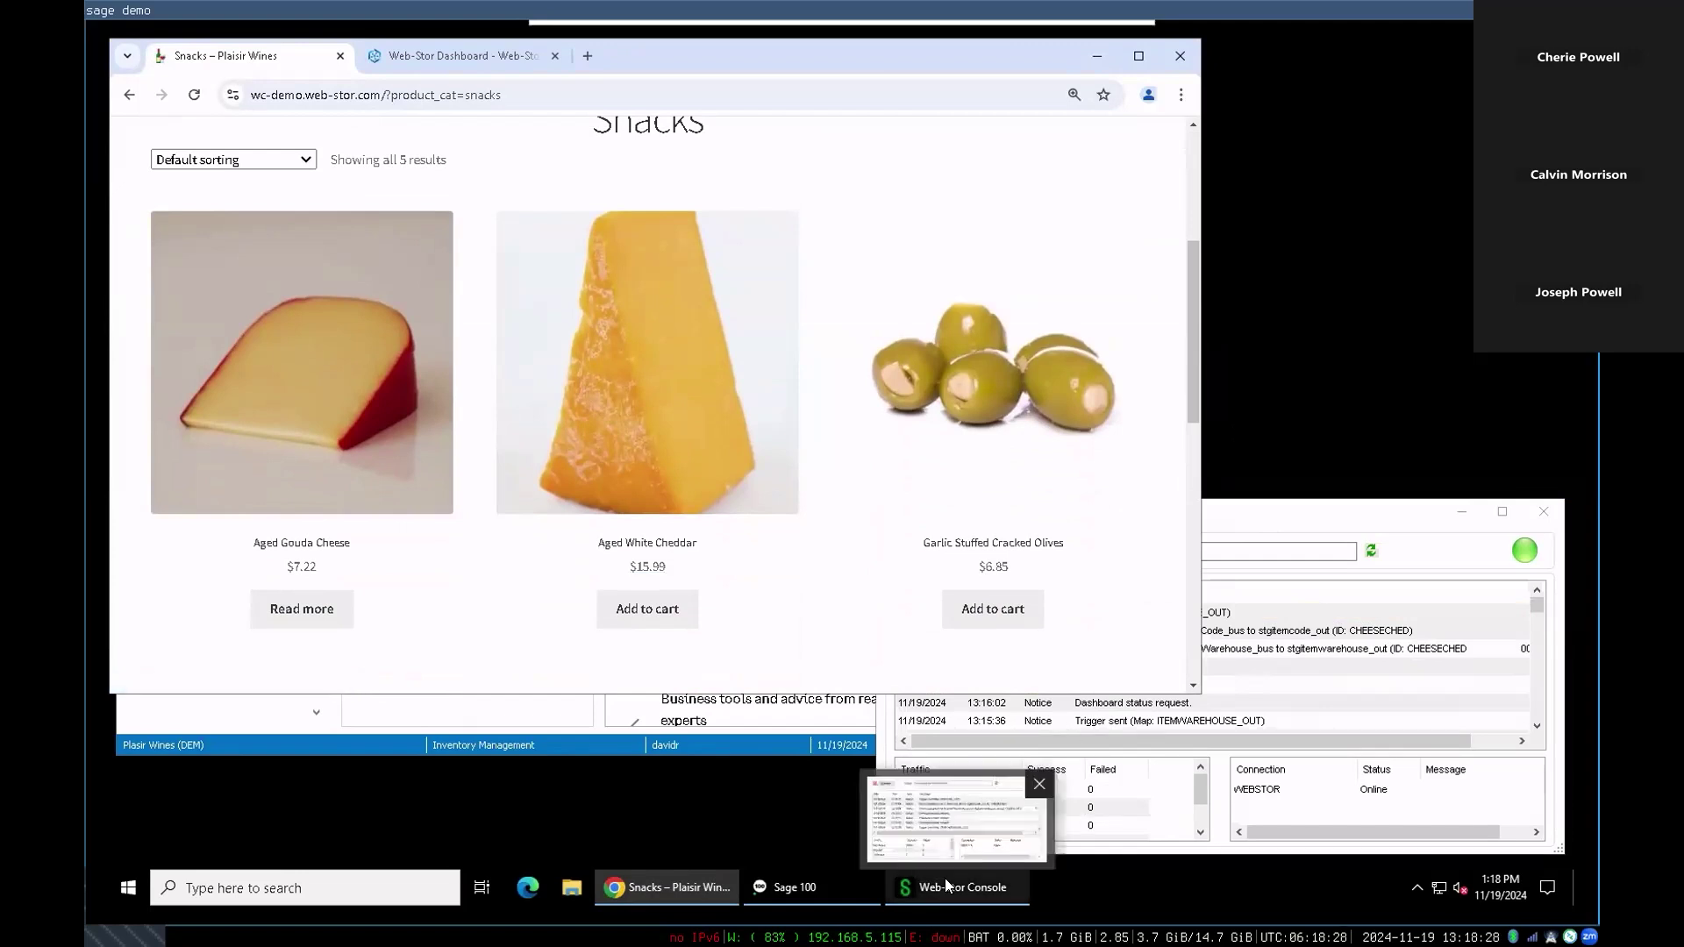
{"action": "left_click", "coordinate": [947, 885]}
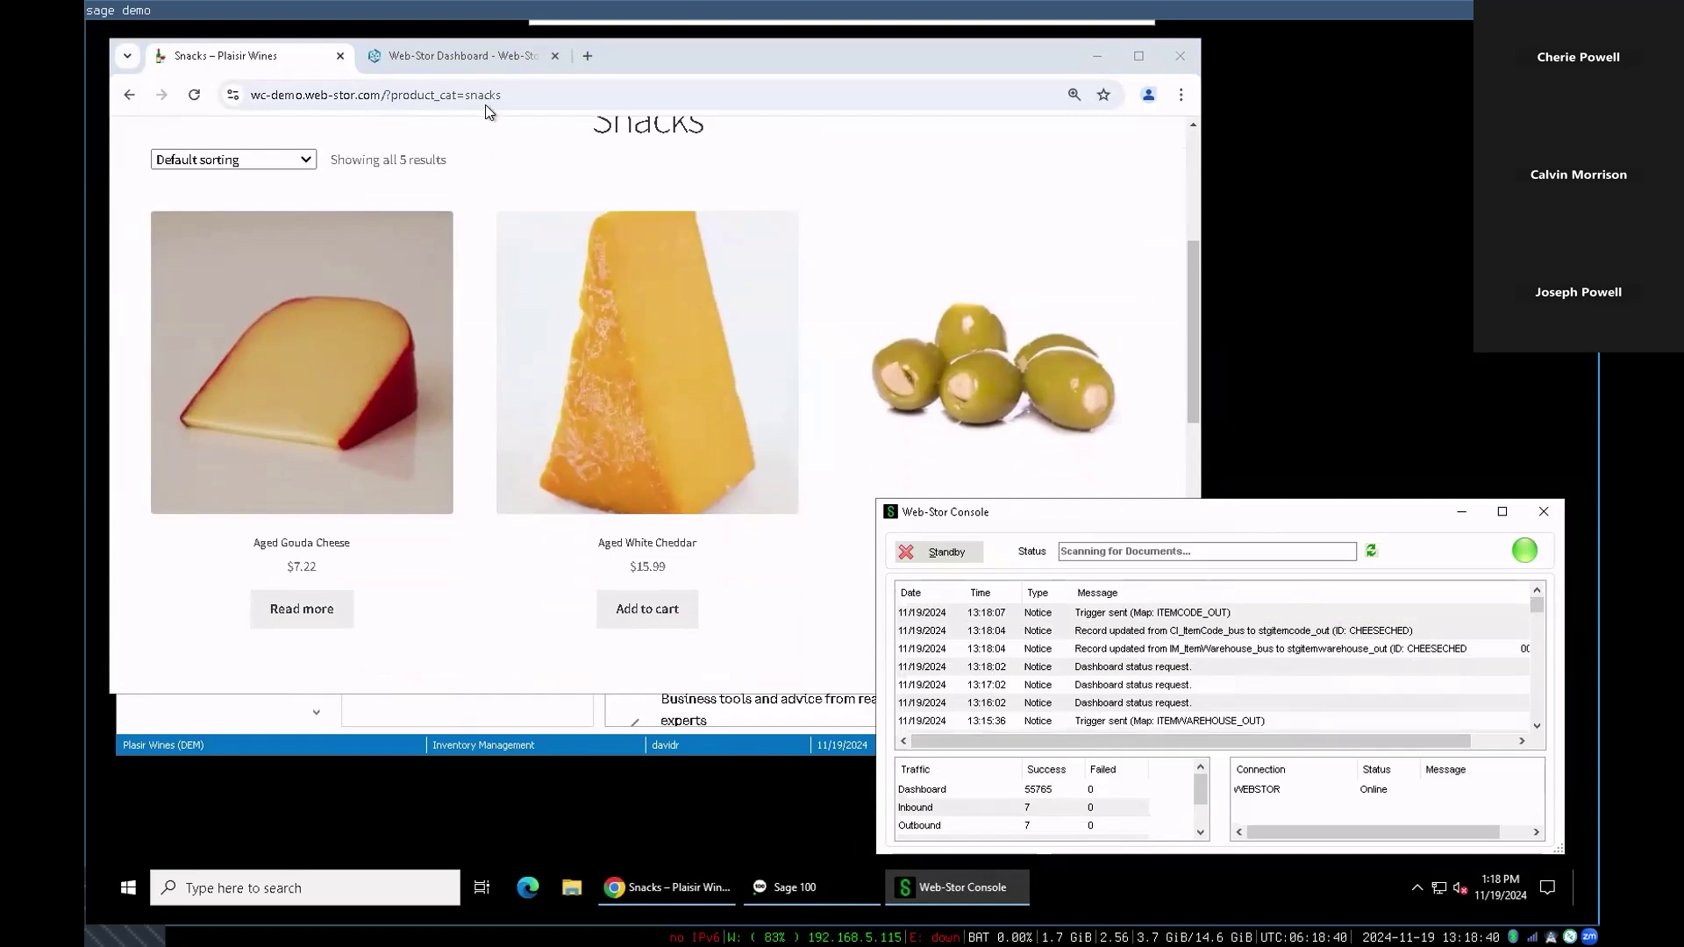
Switch to the Web-Stor Dashboard and review its pending transfers, completed transfers and connection statuses
{"action": "left_click", "coordinate": [482, 55]}
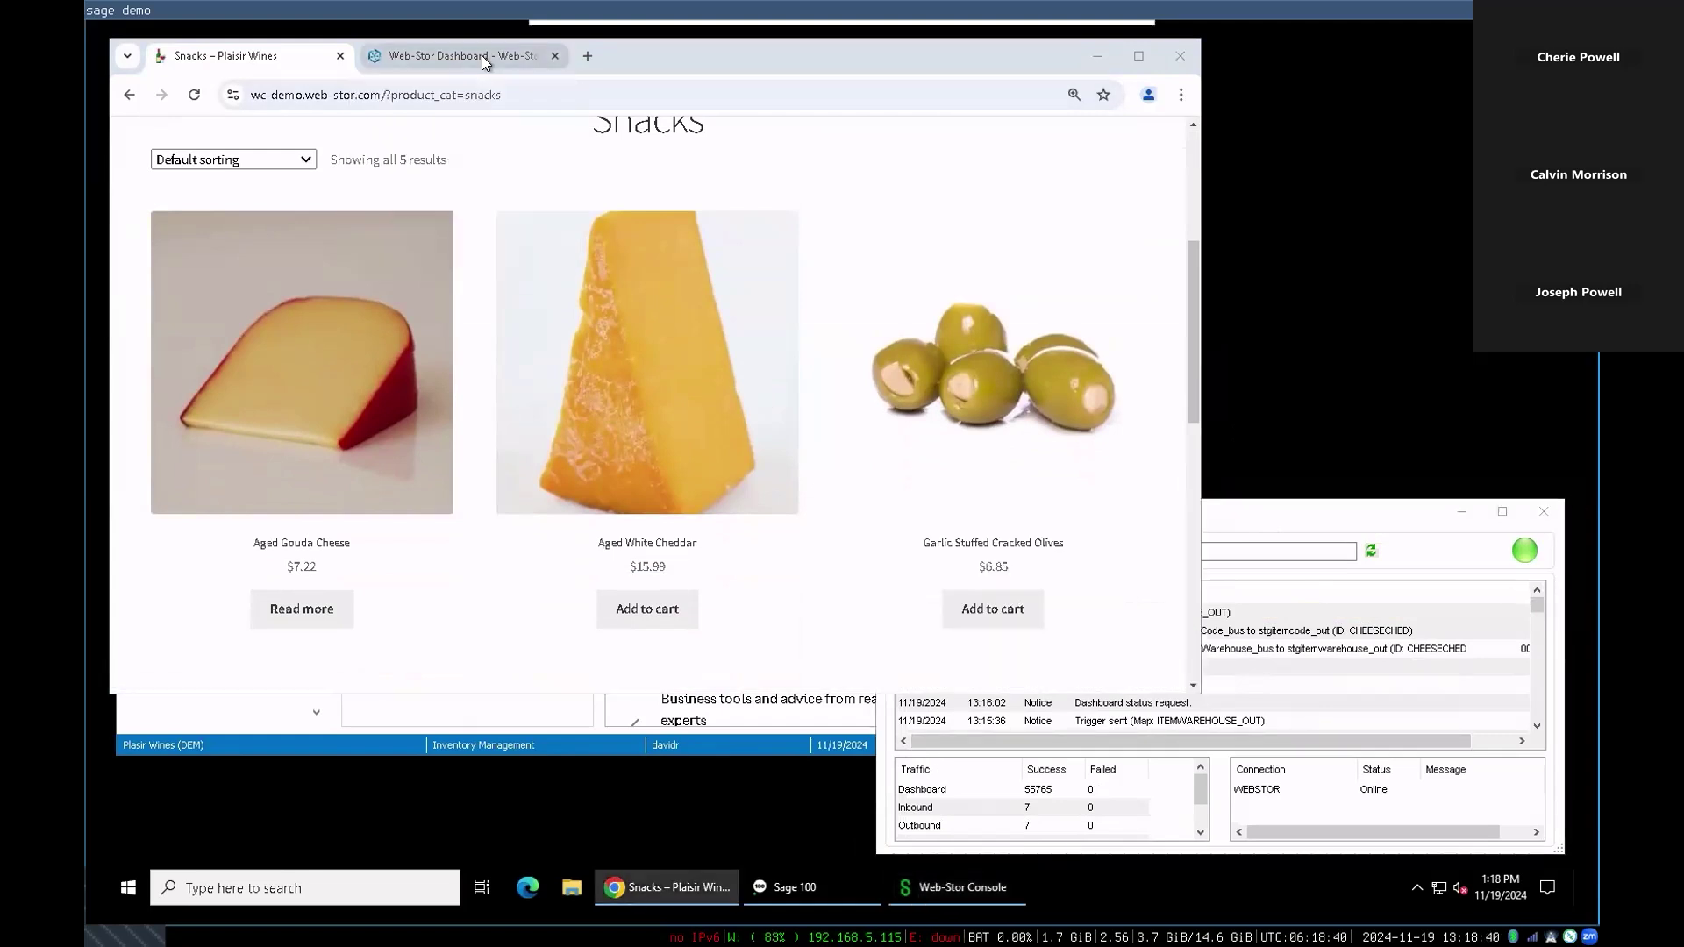
{"action": "scroll", "coordinate": [477, 422], "scroll_direction": "down", "scroll_amount": 10}
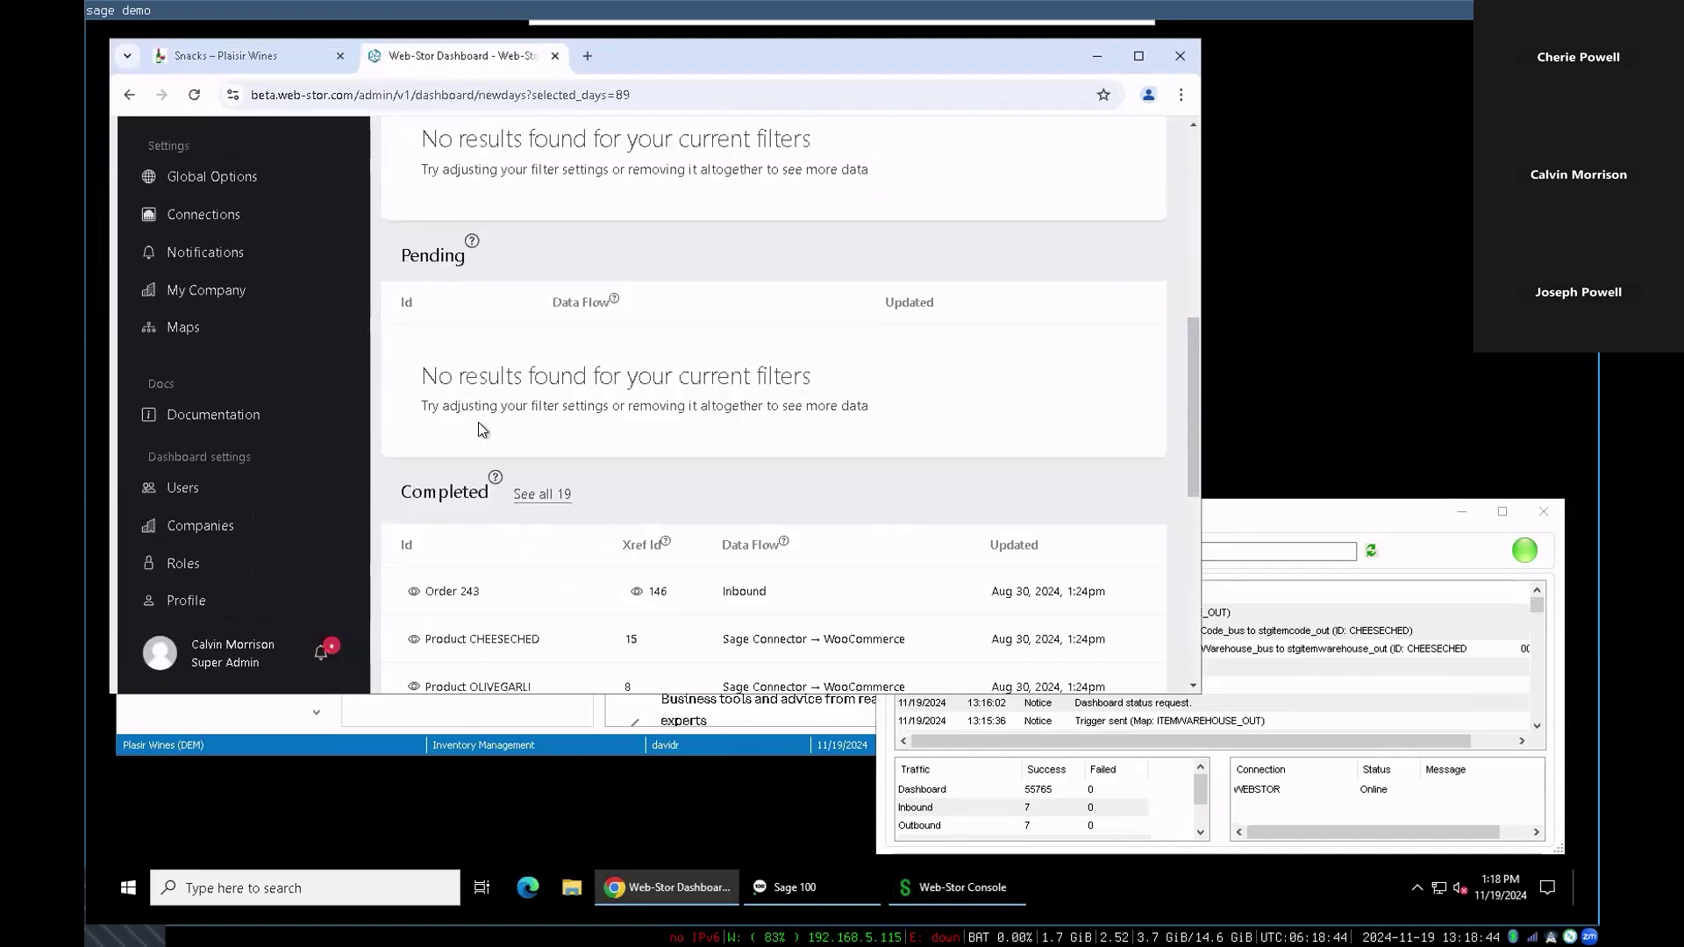
{"action": "scroll", "coordinate": [501, 444], "scroll_direction": "up", "scroll_amount": 1}
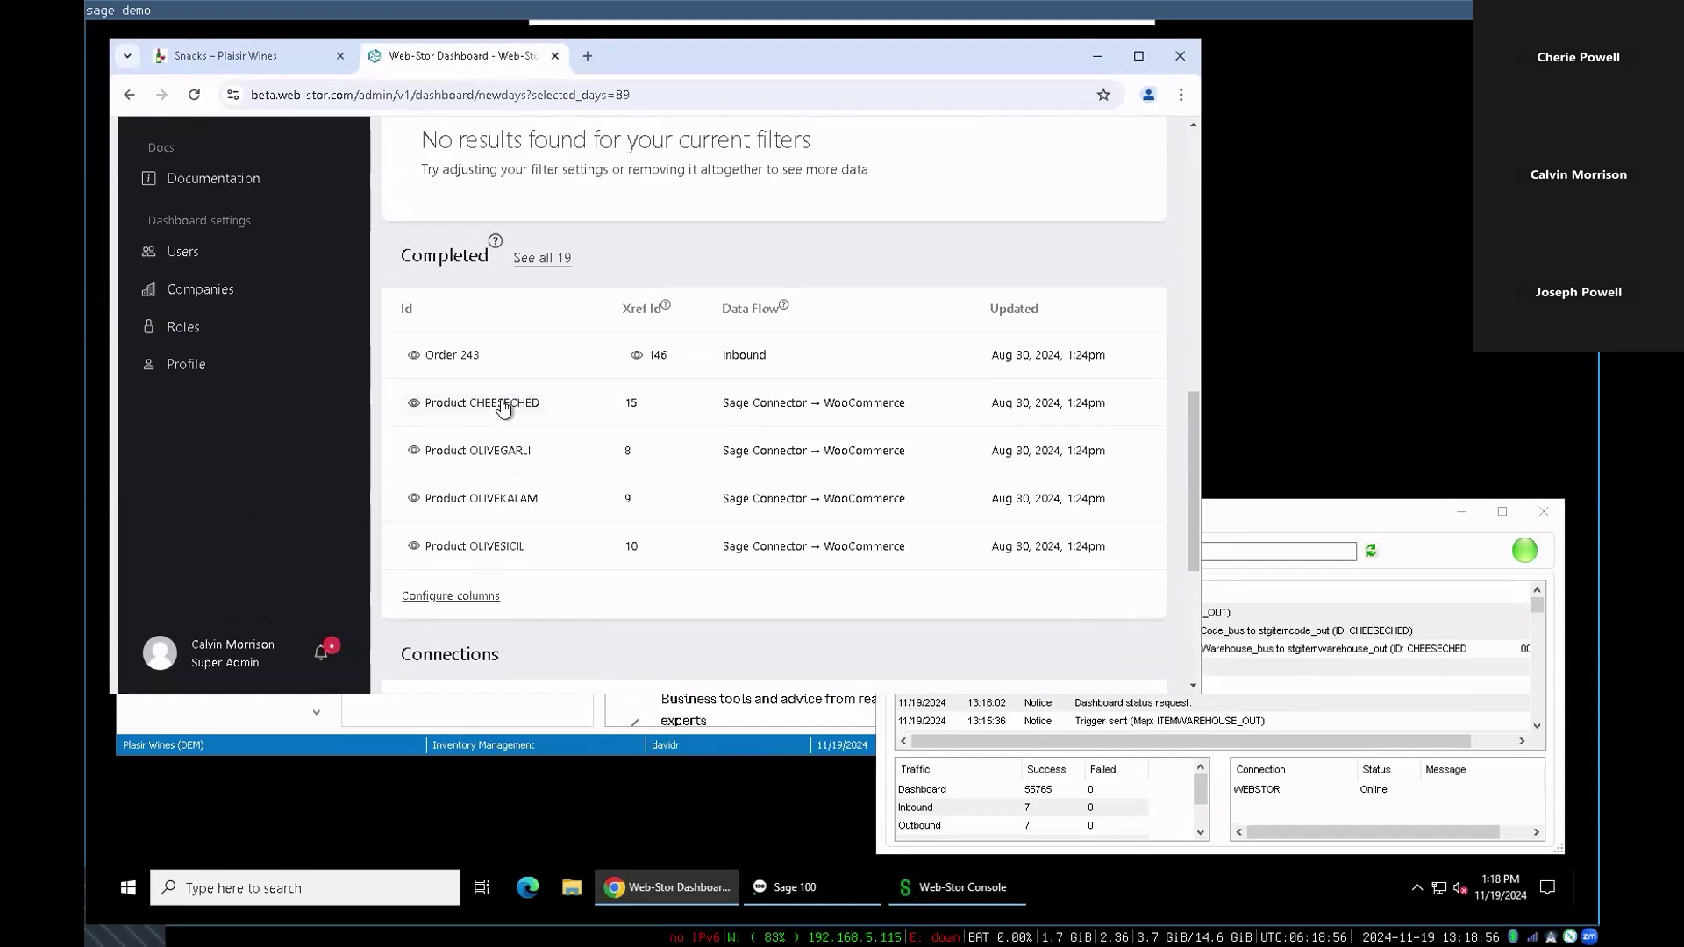
{"action": "scroll", "coordinate": [559, 480], "scroll_direction": "down", "scroll_amount": 4}
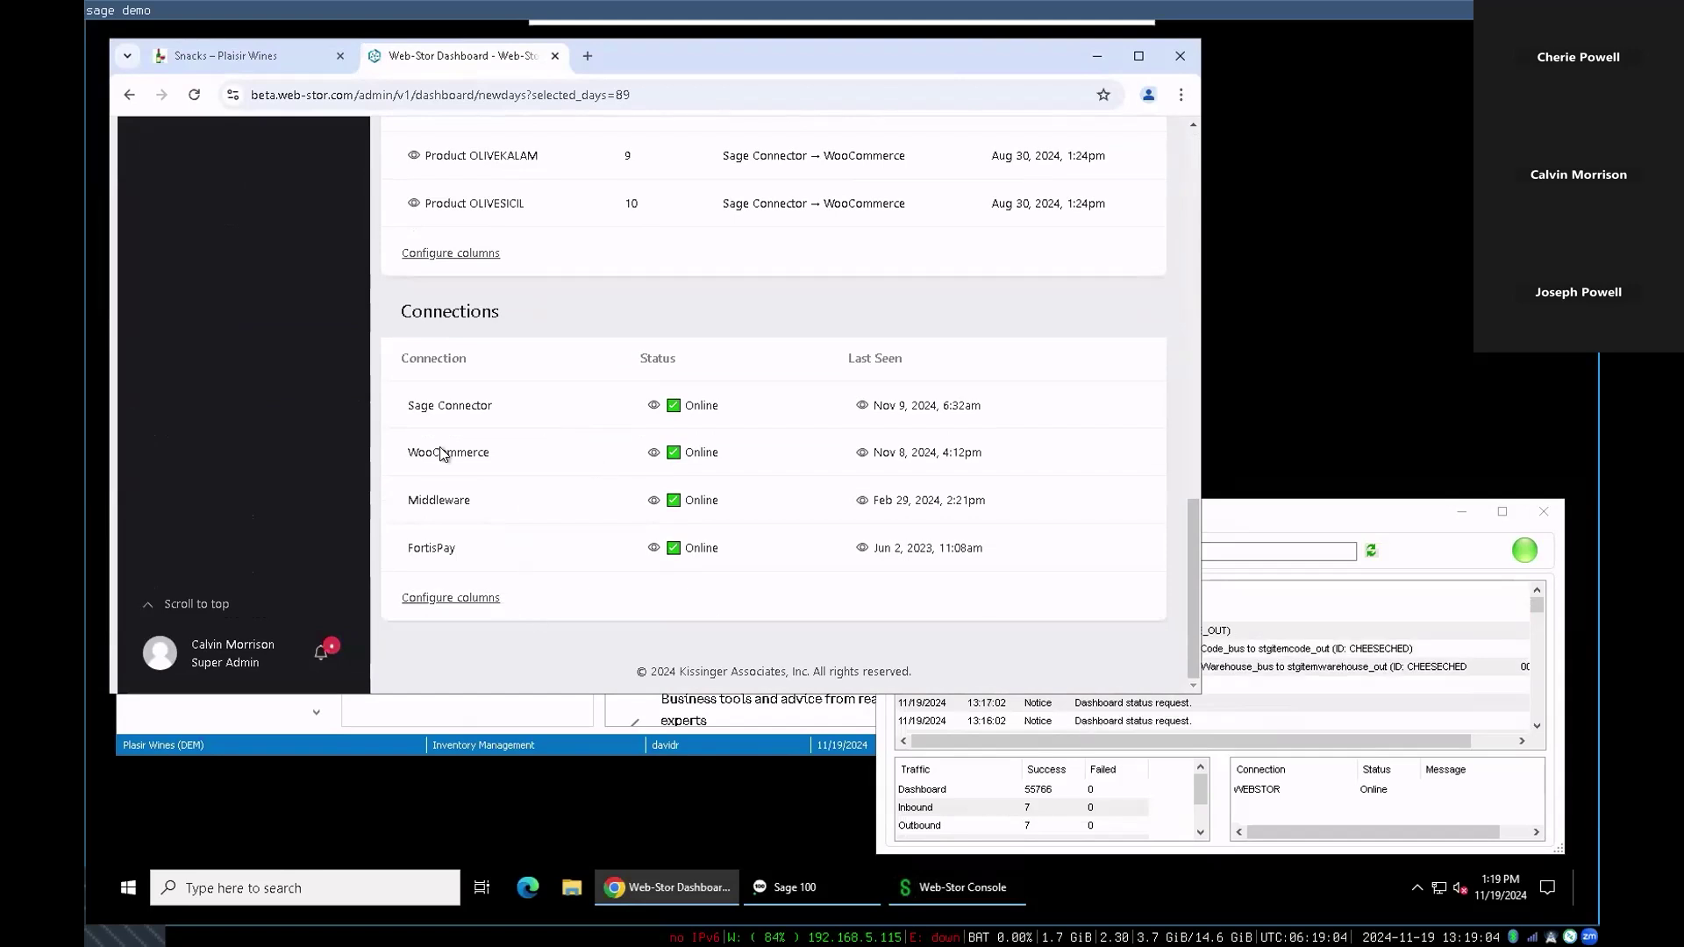
Open the Web-Stor Notification Settings and review the alert options alongside the sample Sage 100 connection alert email
{"action": "scroll", "coordinate": [439, 456], "scroll_direction": "up", "scroll_amount": 2}
{"action": "scroll", "coordinate": [306, 520], "scroll_direction": "up", "scroll_amount": 6}
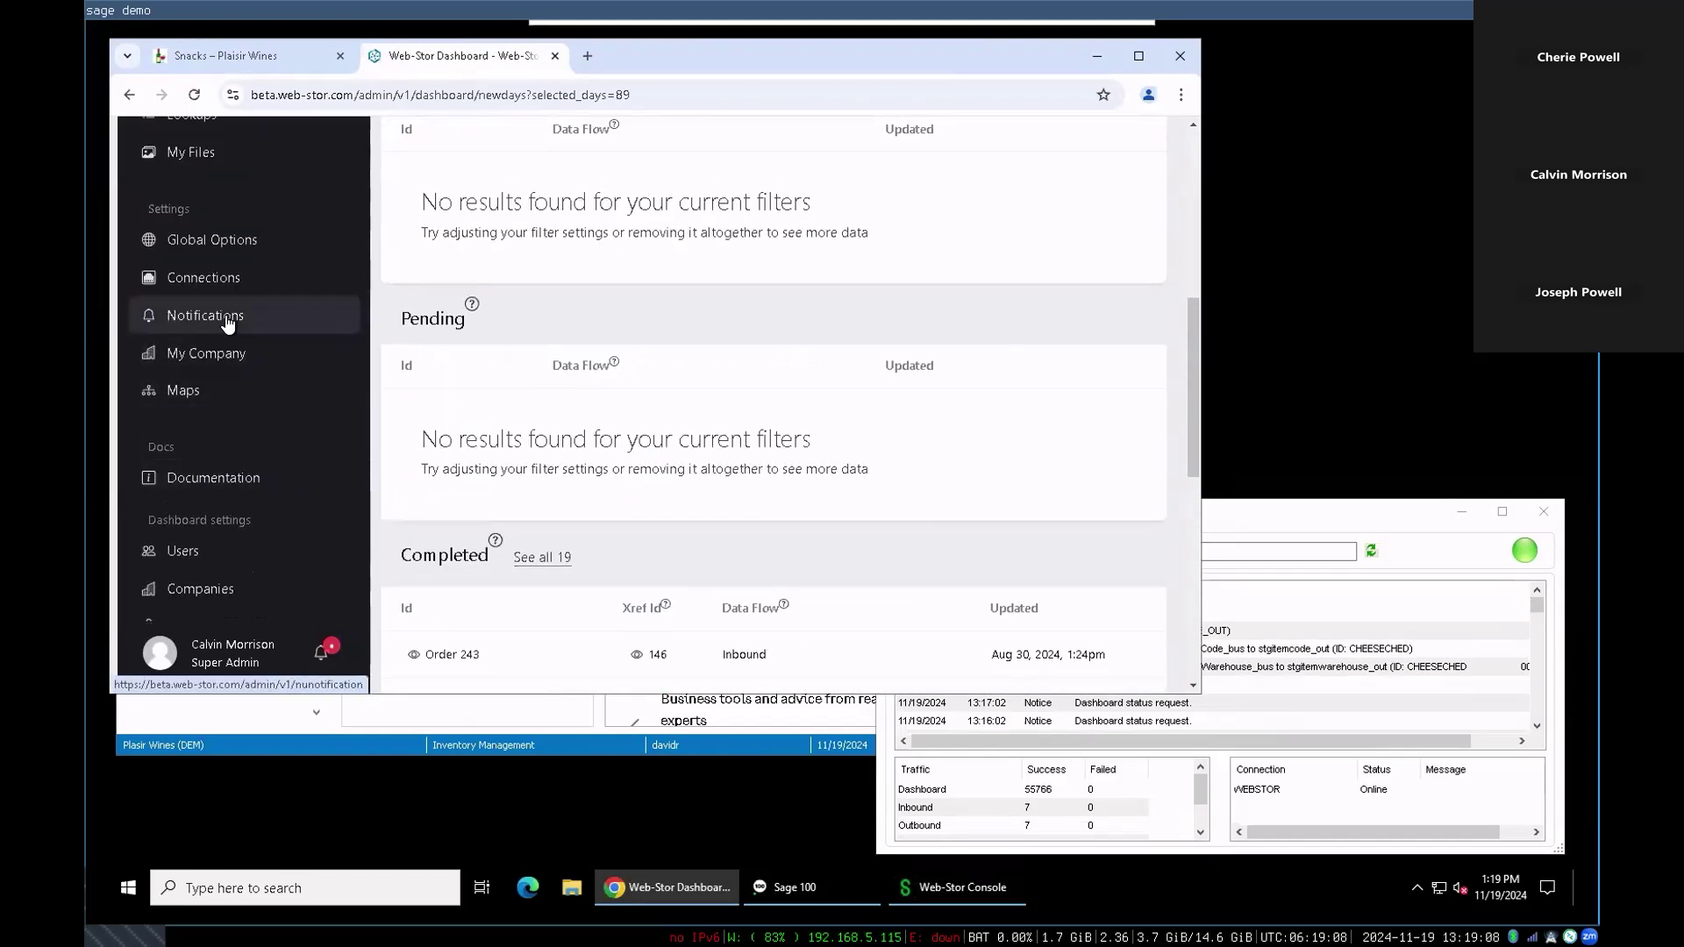
{"action": "left_click", "coordinate": [224, 317]}
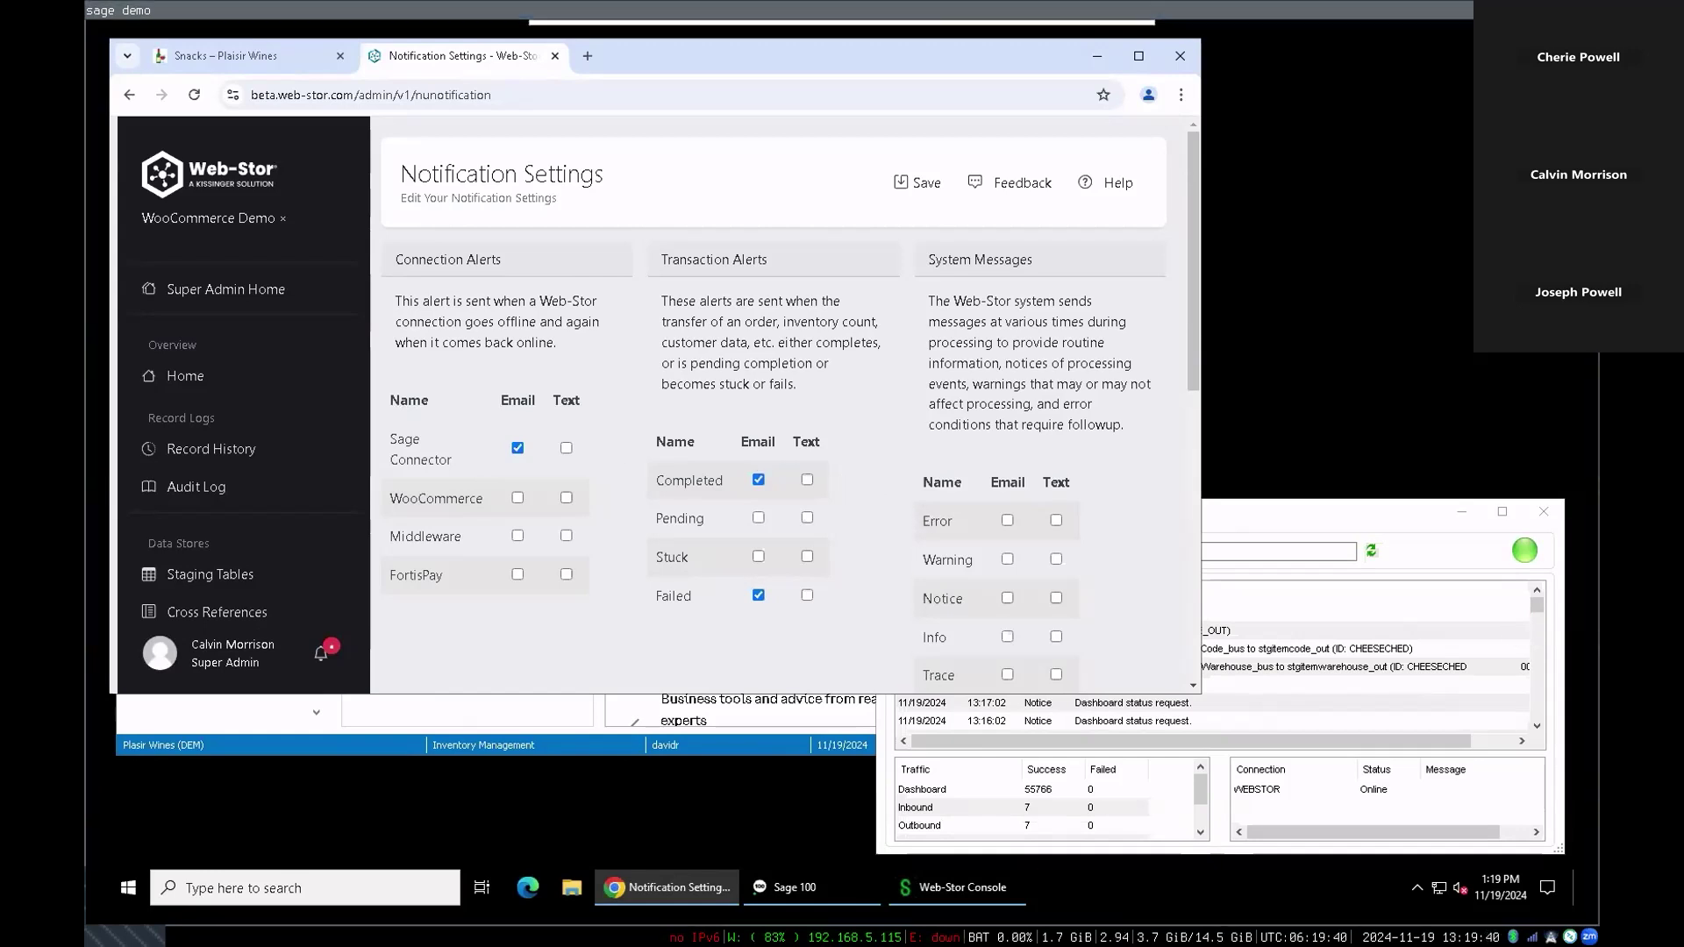
{"action": "key", "text": "alt+Tab"}
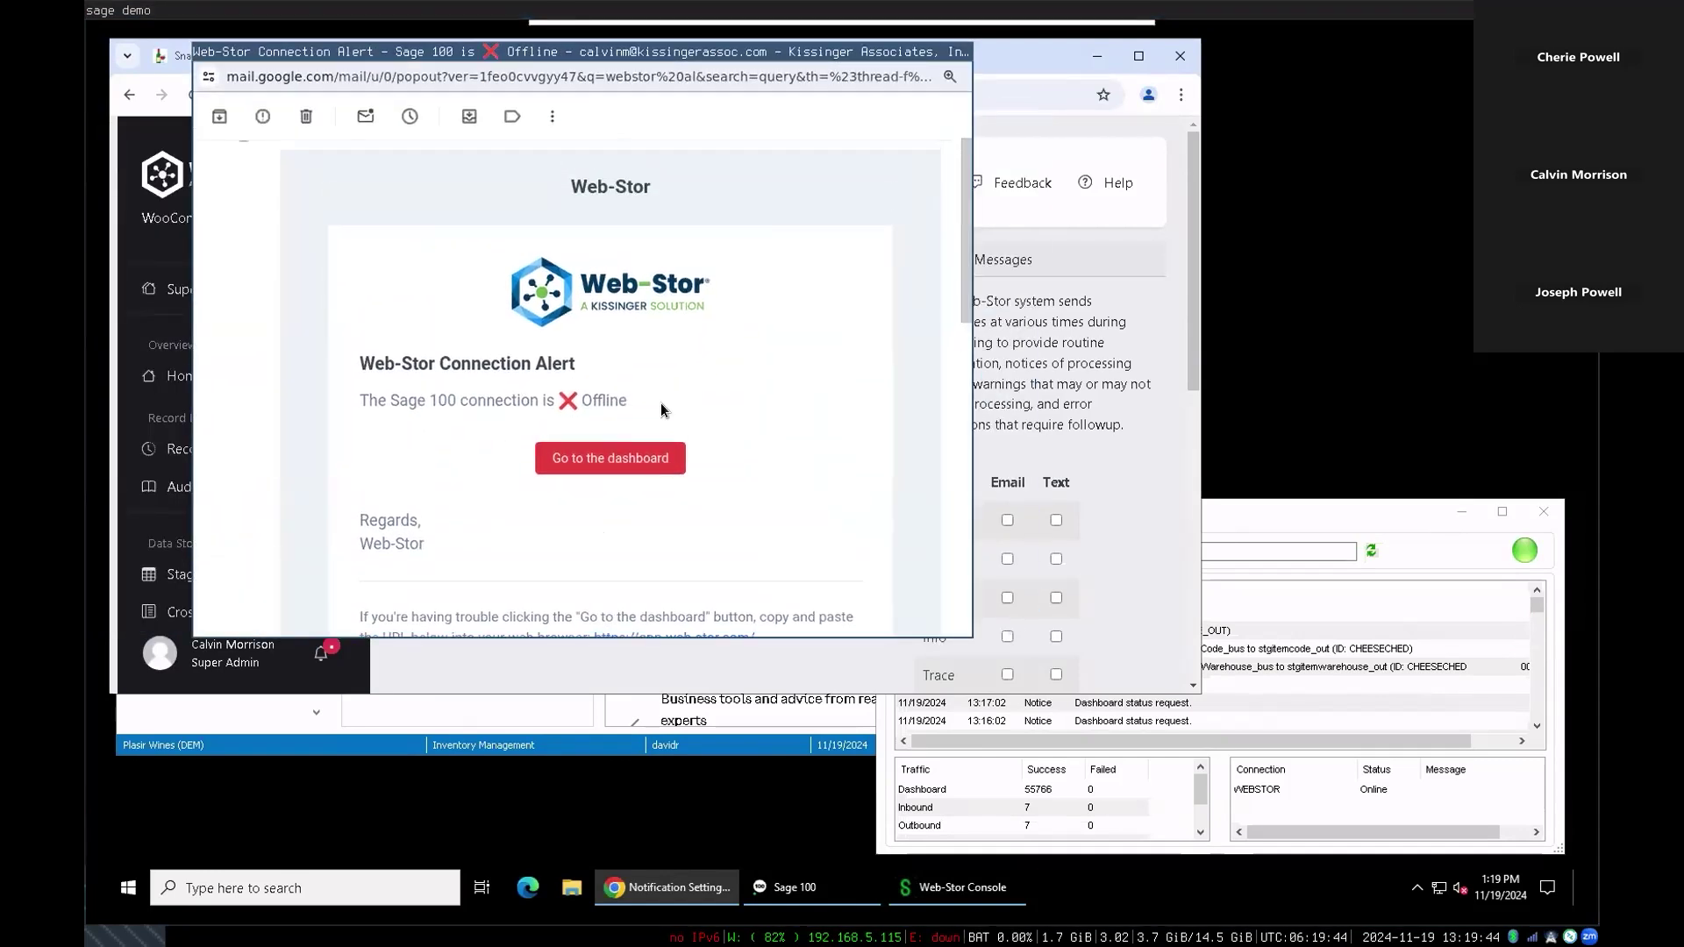
{"action": "key", "text": "alt+Tab"}
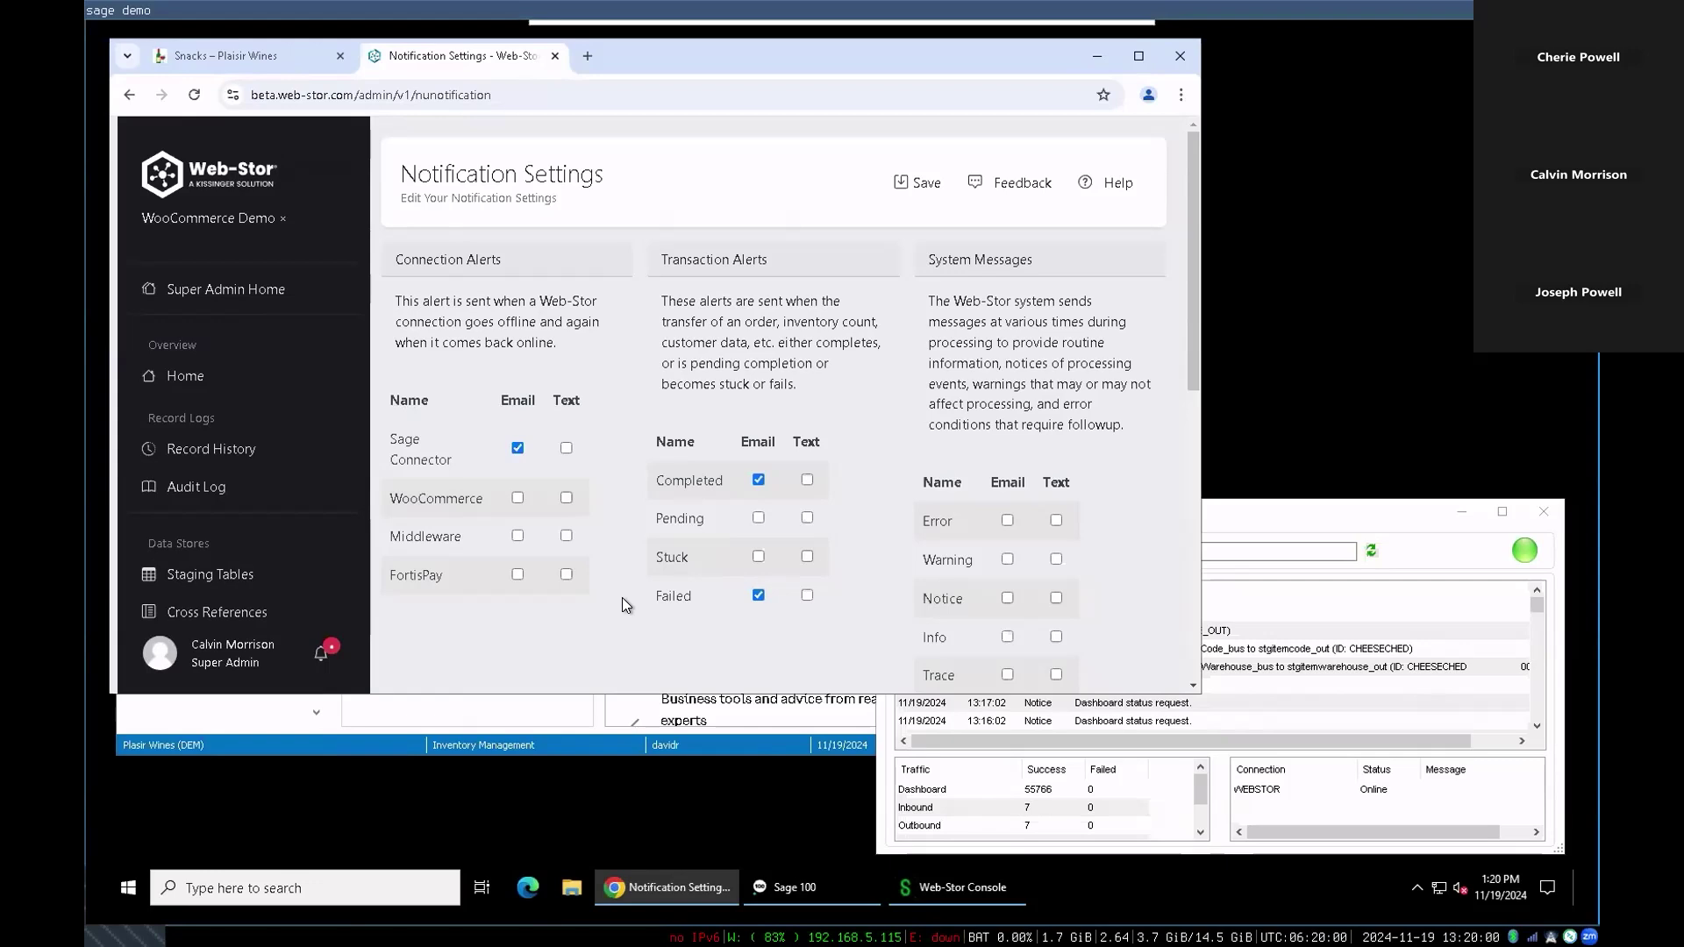
{"action": "scroll", "coordinate": [622, 598], "scroll_direction": "down", "scroll_amount": 5}
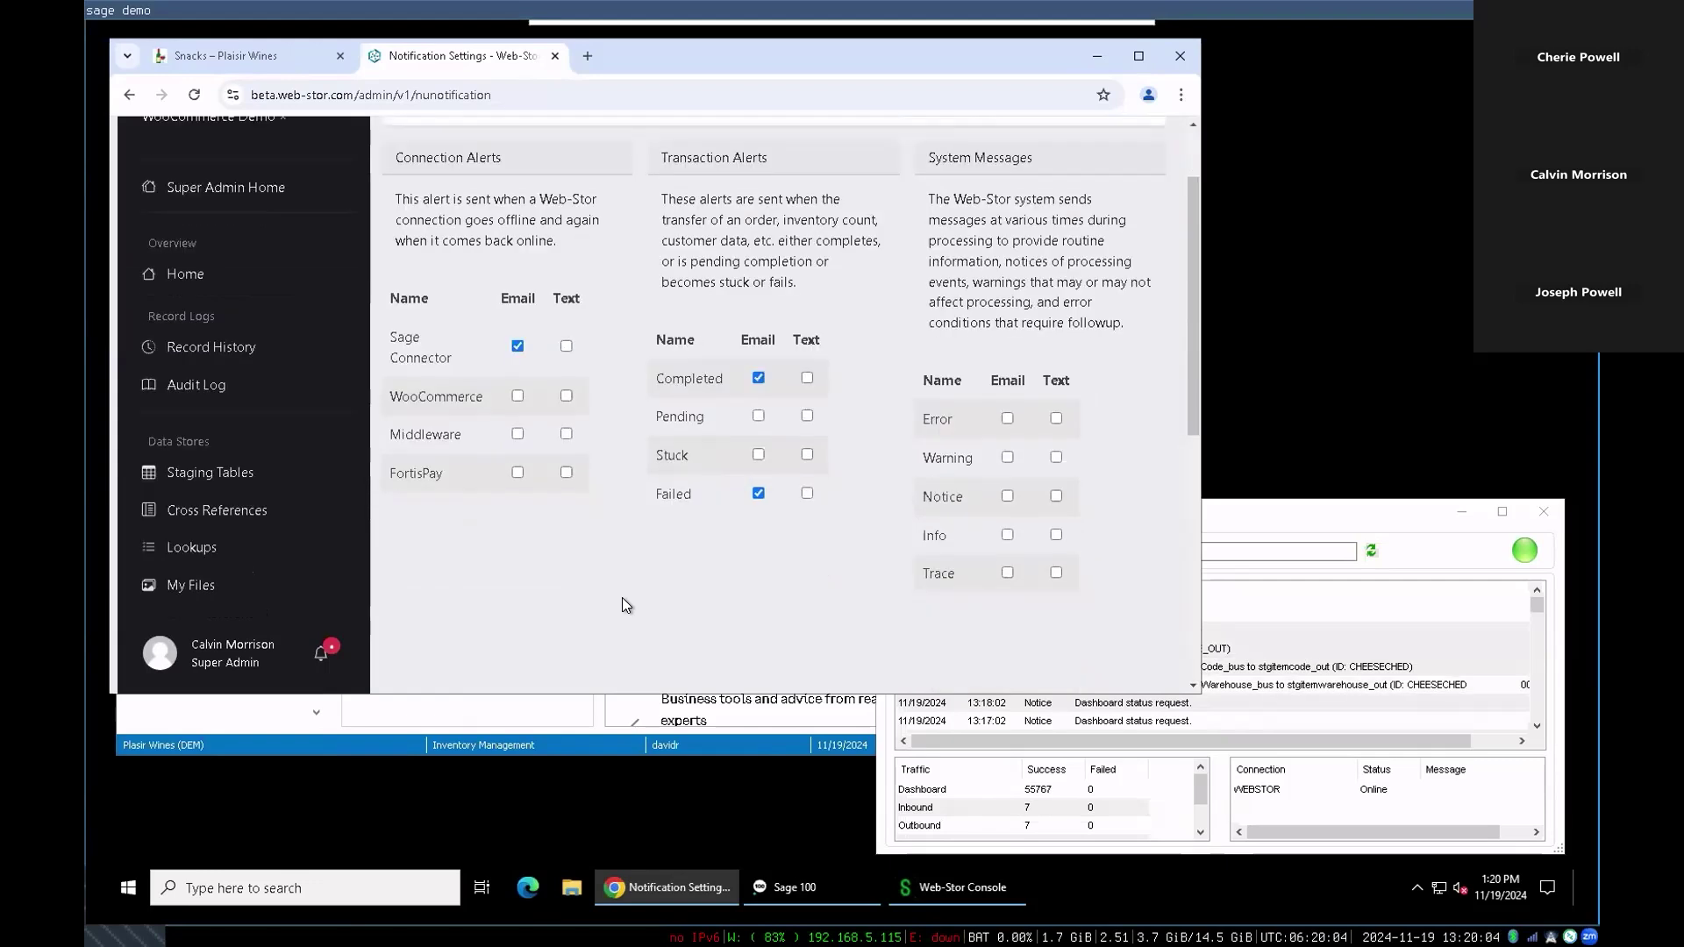
{"action": "scroll", "coordinate": [623, 597], "scroll_direction": "up", "scroll_amount": 5}
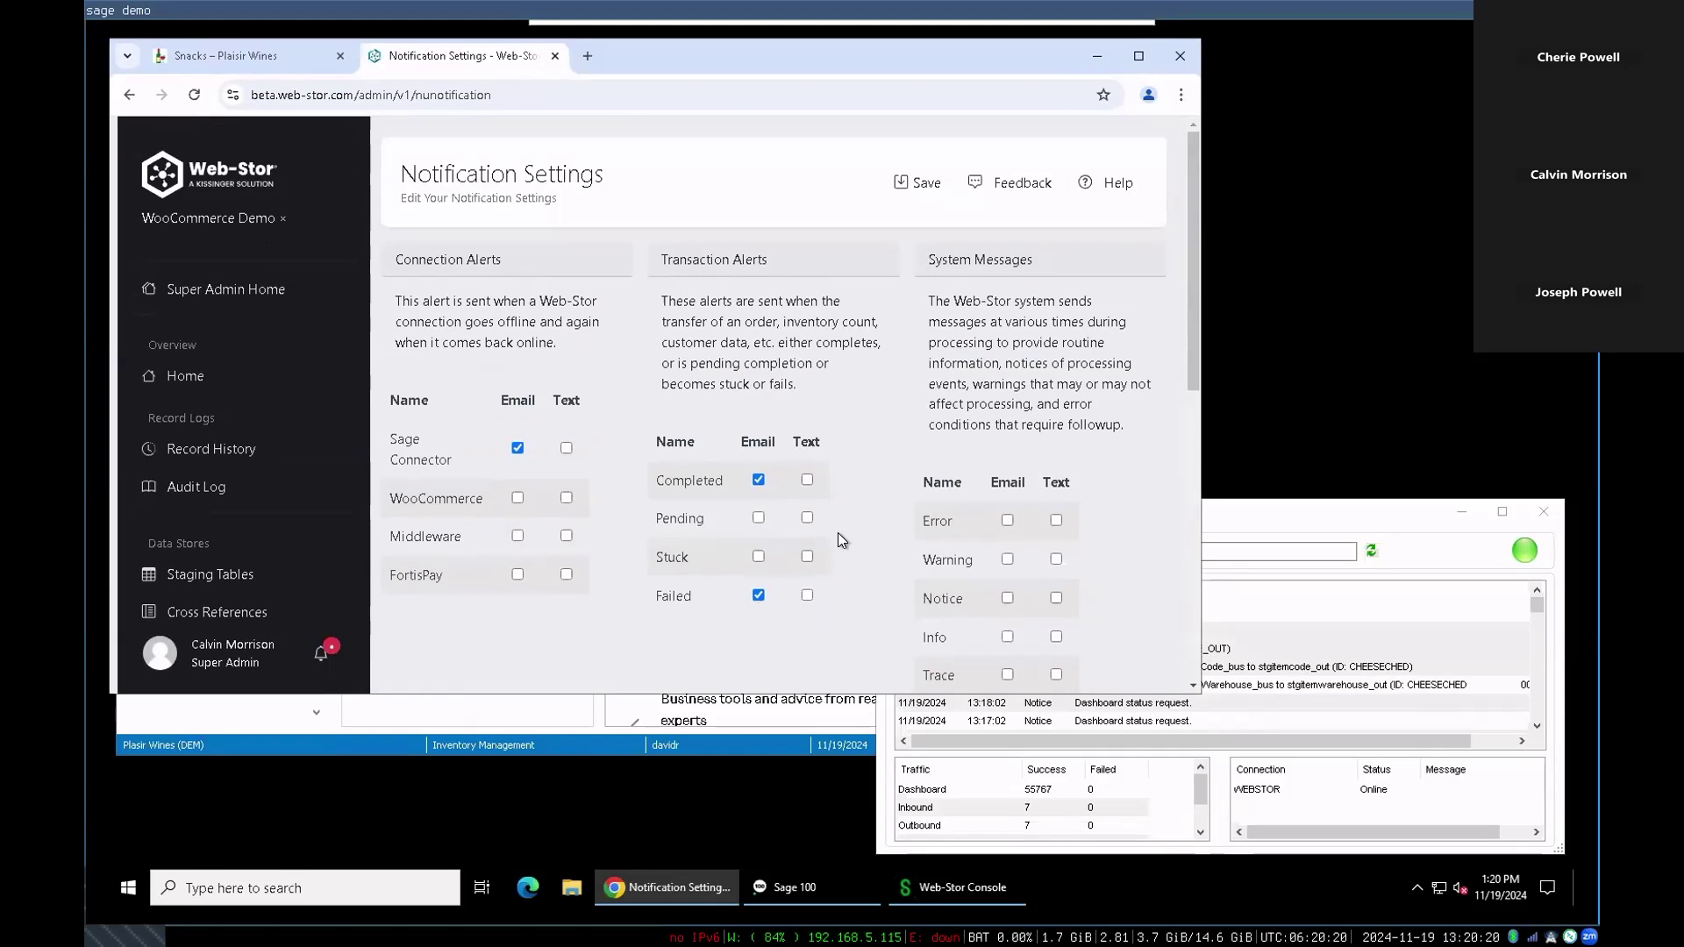
Open the list of all Web-Stor connections and examine each connection's type, active state and status
{"action": "scroll", "coordinate": [838, 535], "scroll_direction": "down", "scroll_amount": 4}
{"action": "scroll", "coordinate": [839, 540], "scroll_direction": "down", "scroll_amount": 1}
{"action": "scroll", "coordinate": [680, 501], "scroll_direction": "down", "scroll_amount": 2}
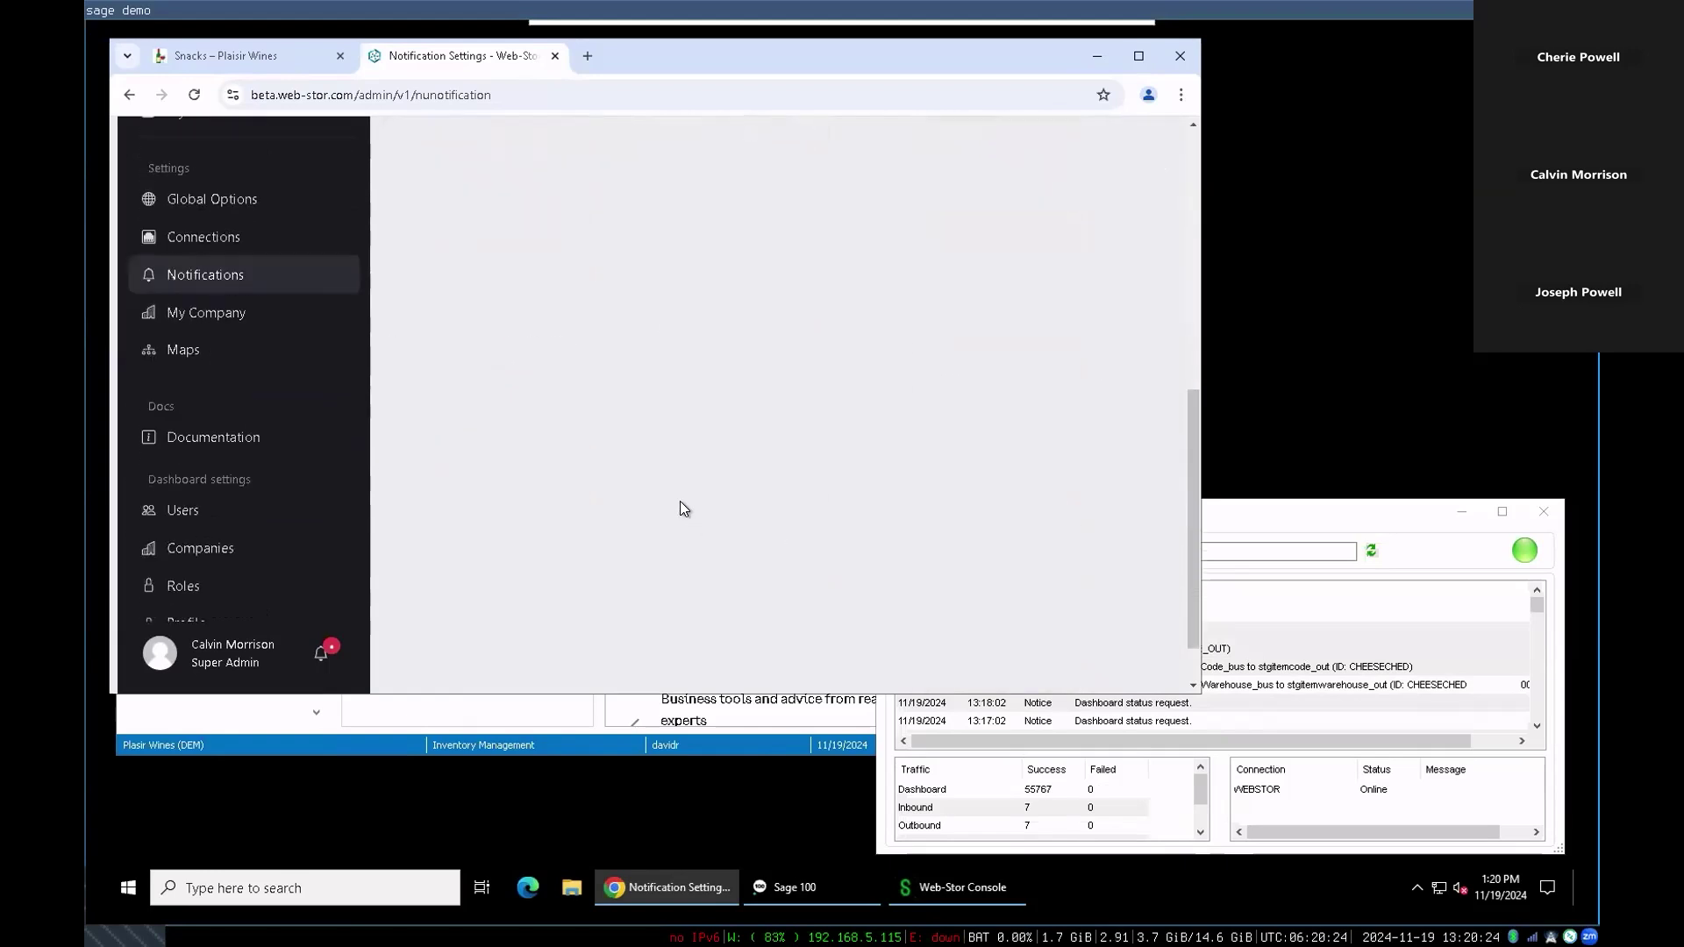
{"action": "left_click", "coordinate": [237, 172]}
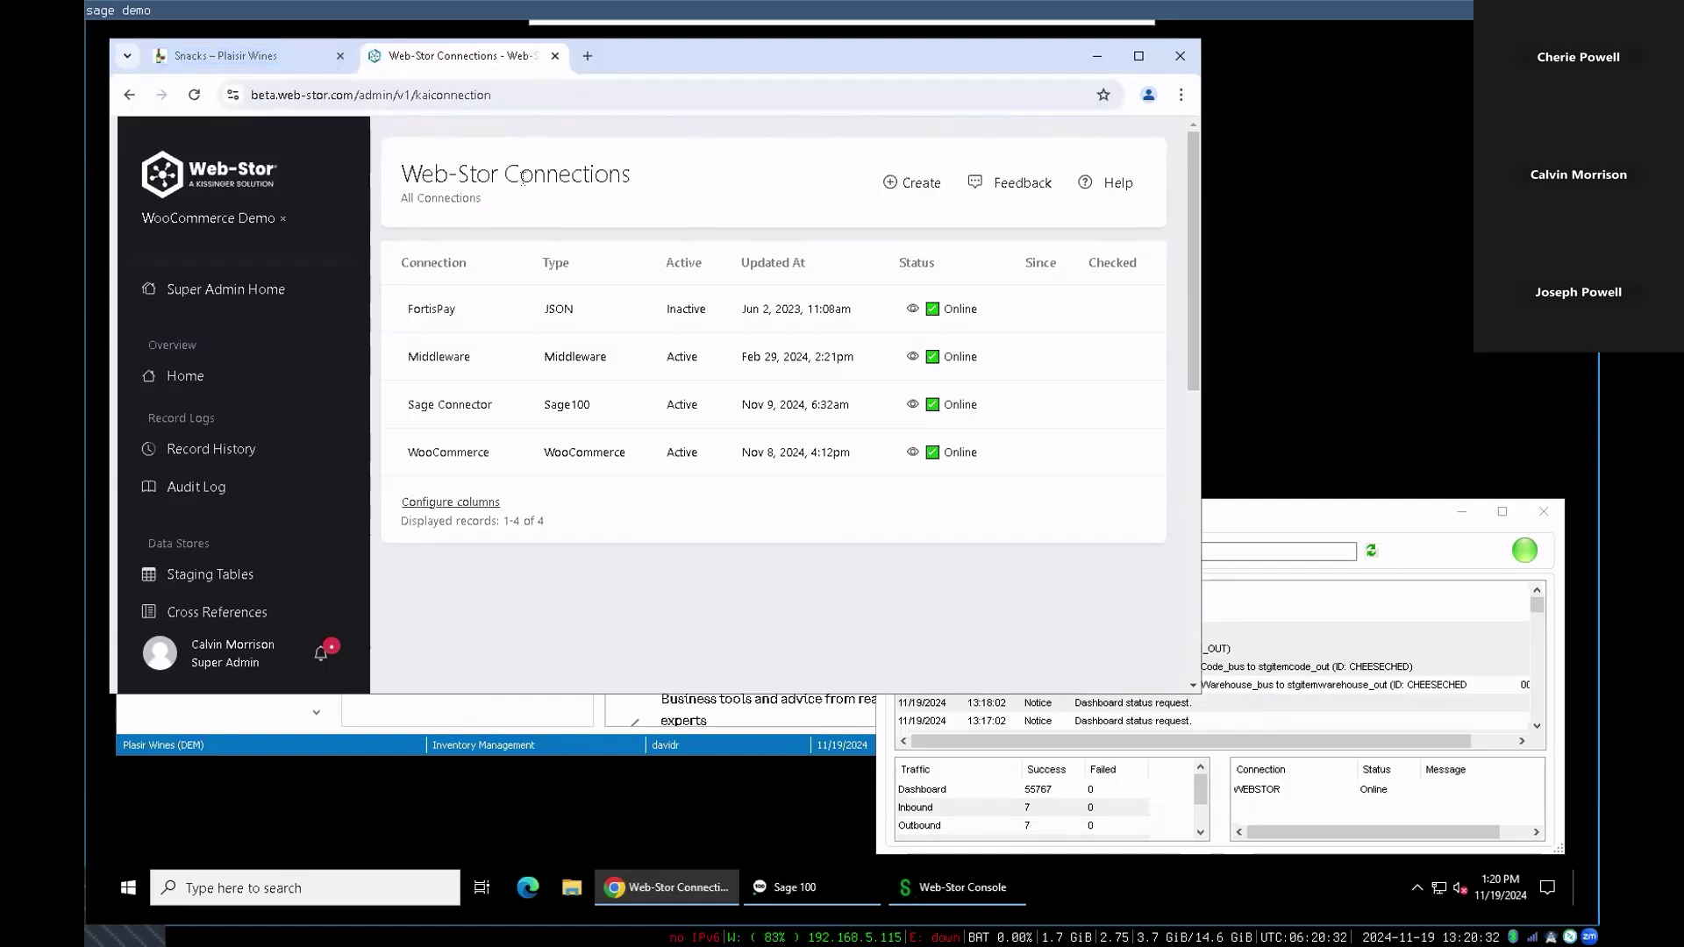
{"action": "scroll", "coordinate": [502, 403], "scroll_direction": "down", "scroll_amount": 1}
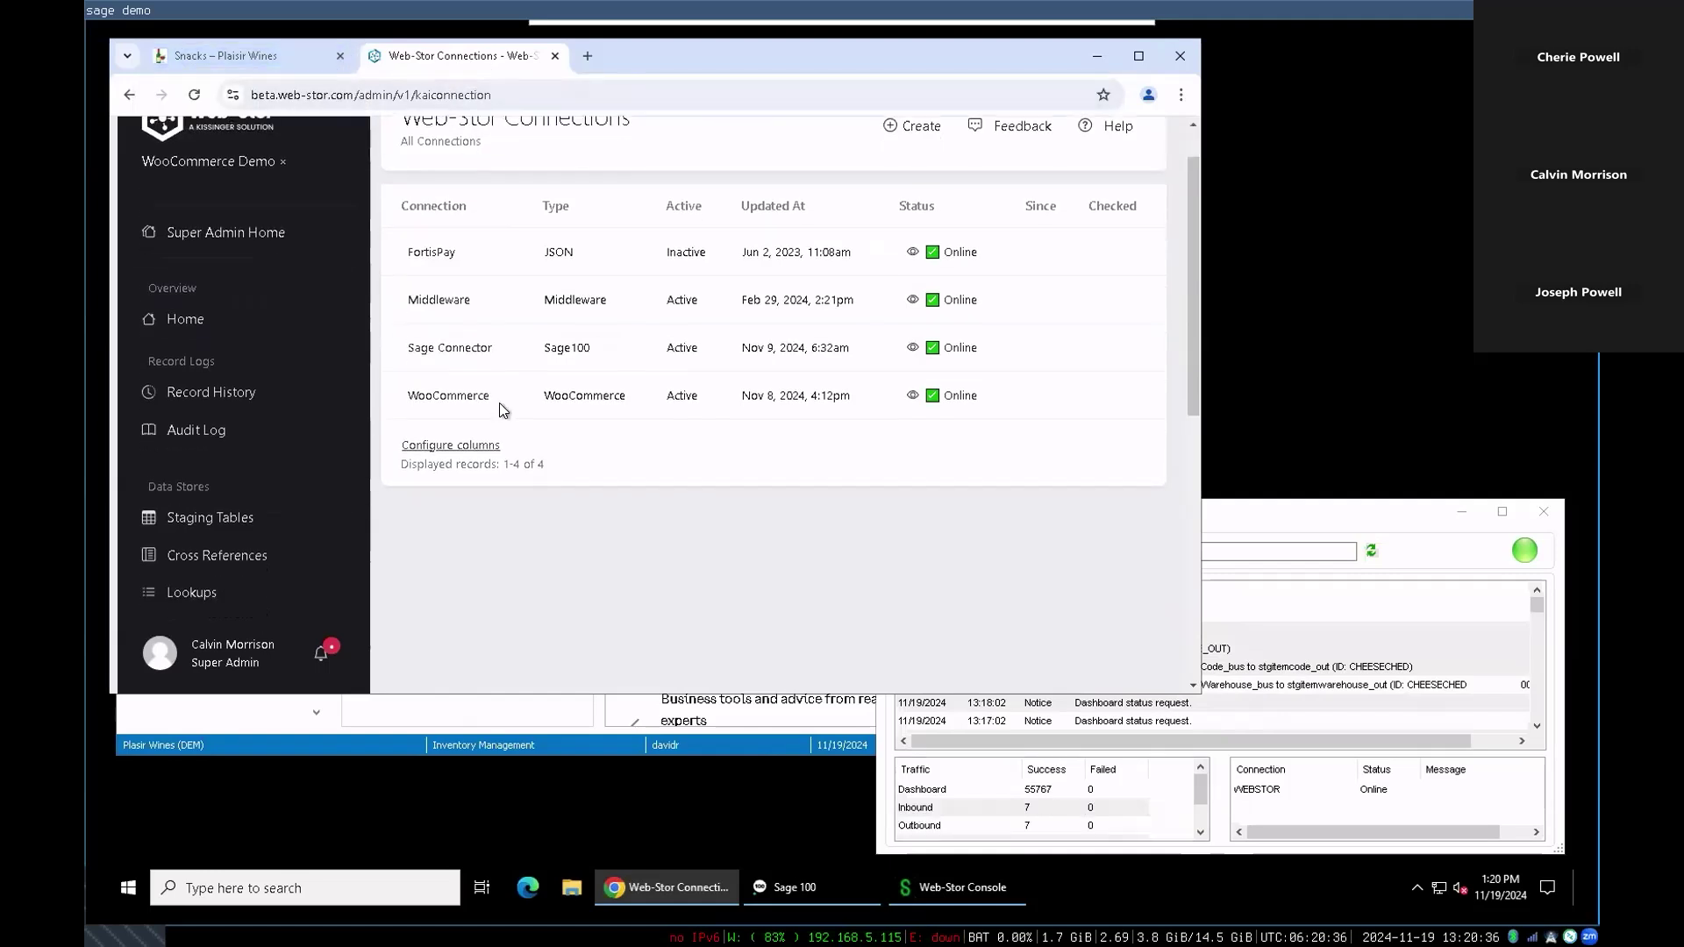
Return to the Web-Stor Dashboard and review the Completed records and the Connections table again
{"action": "key", "text": "alt+Left"}
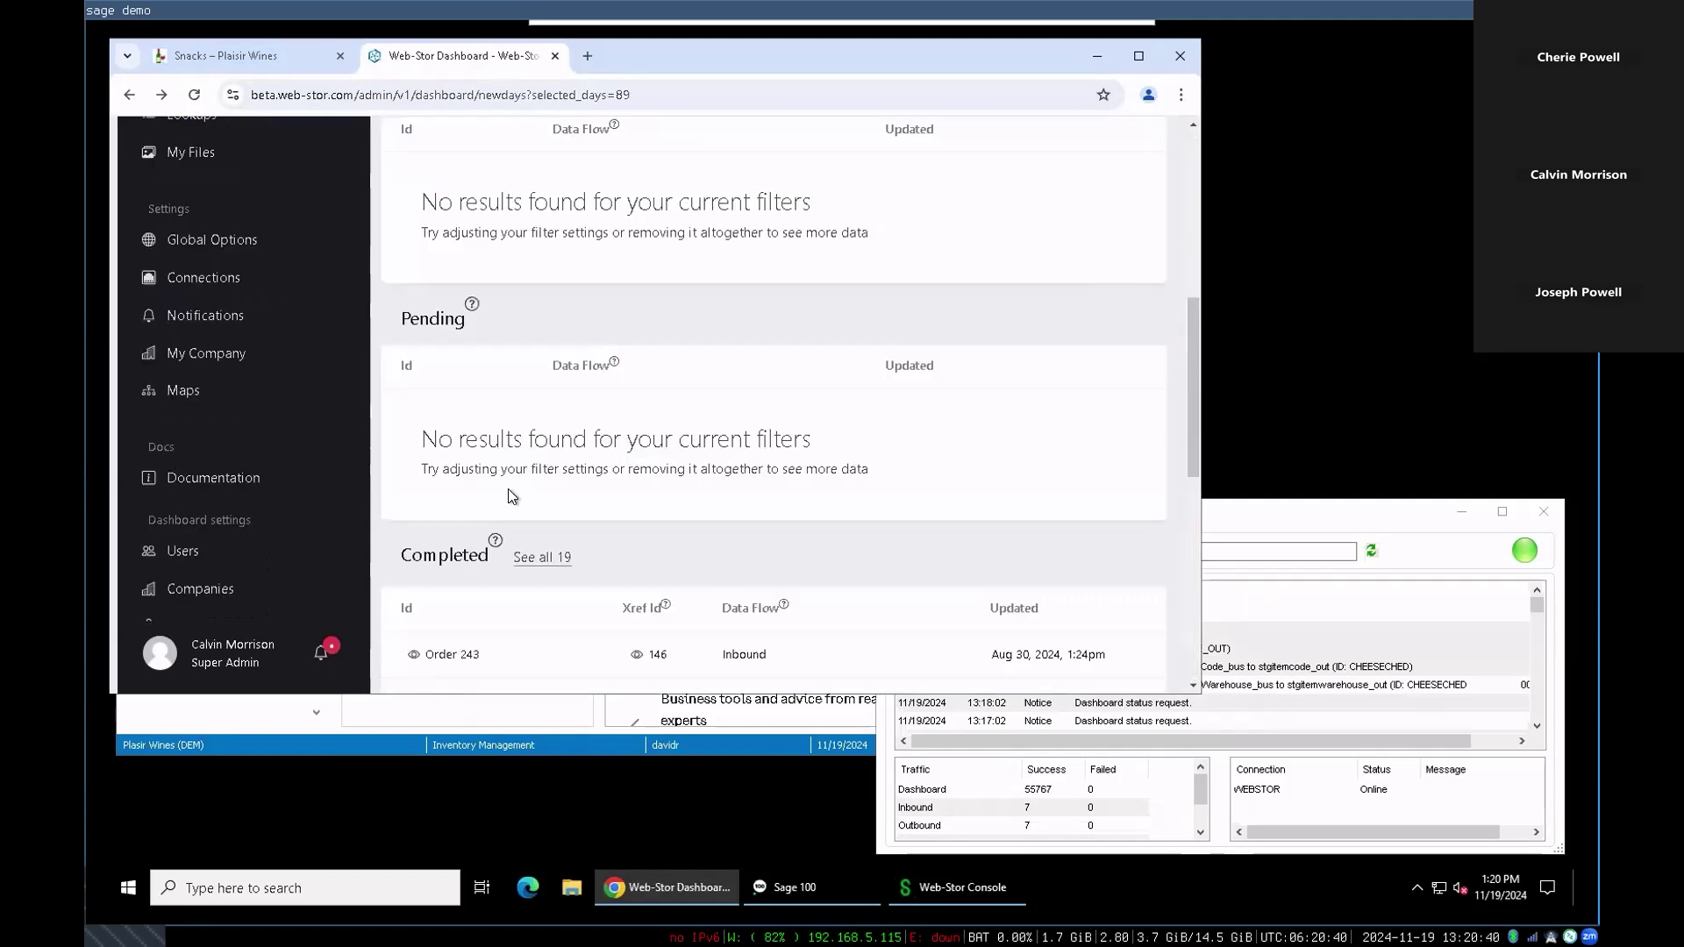
{"action": "scroll", "coordinate": [504, 491], "scroll_direction": "down", "scroll_amount": 2}
{"action": "scroll", "coordinate": [503, 497], "scroll_direction": "down", "scroll_amount": 5}
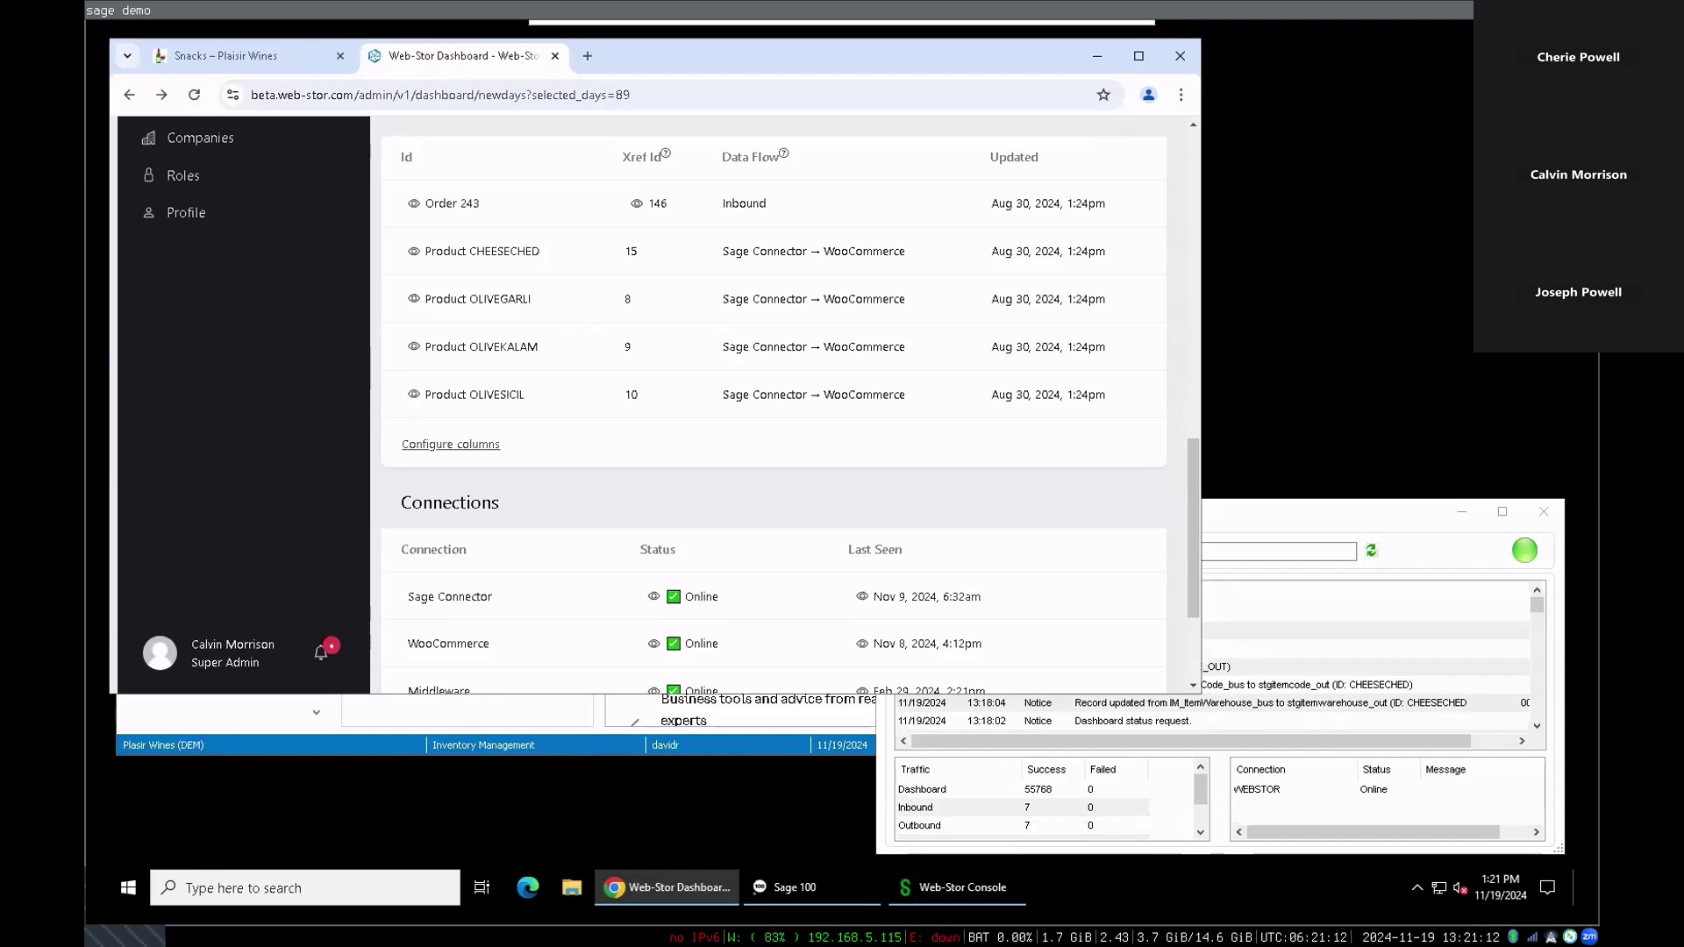
{"action": "scroll", "coordinate": [184, 465], "scroll_direction": "down", "scroll_amount": 2}
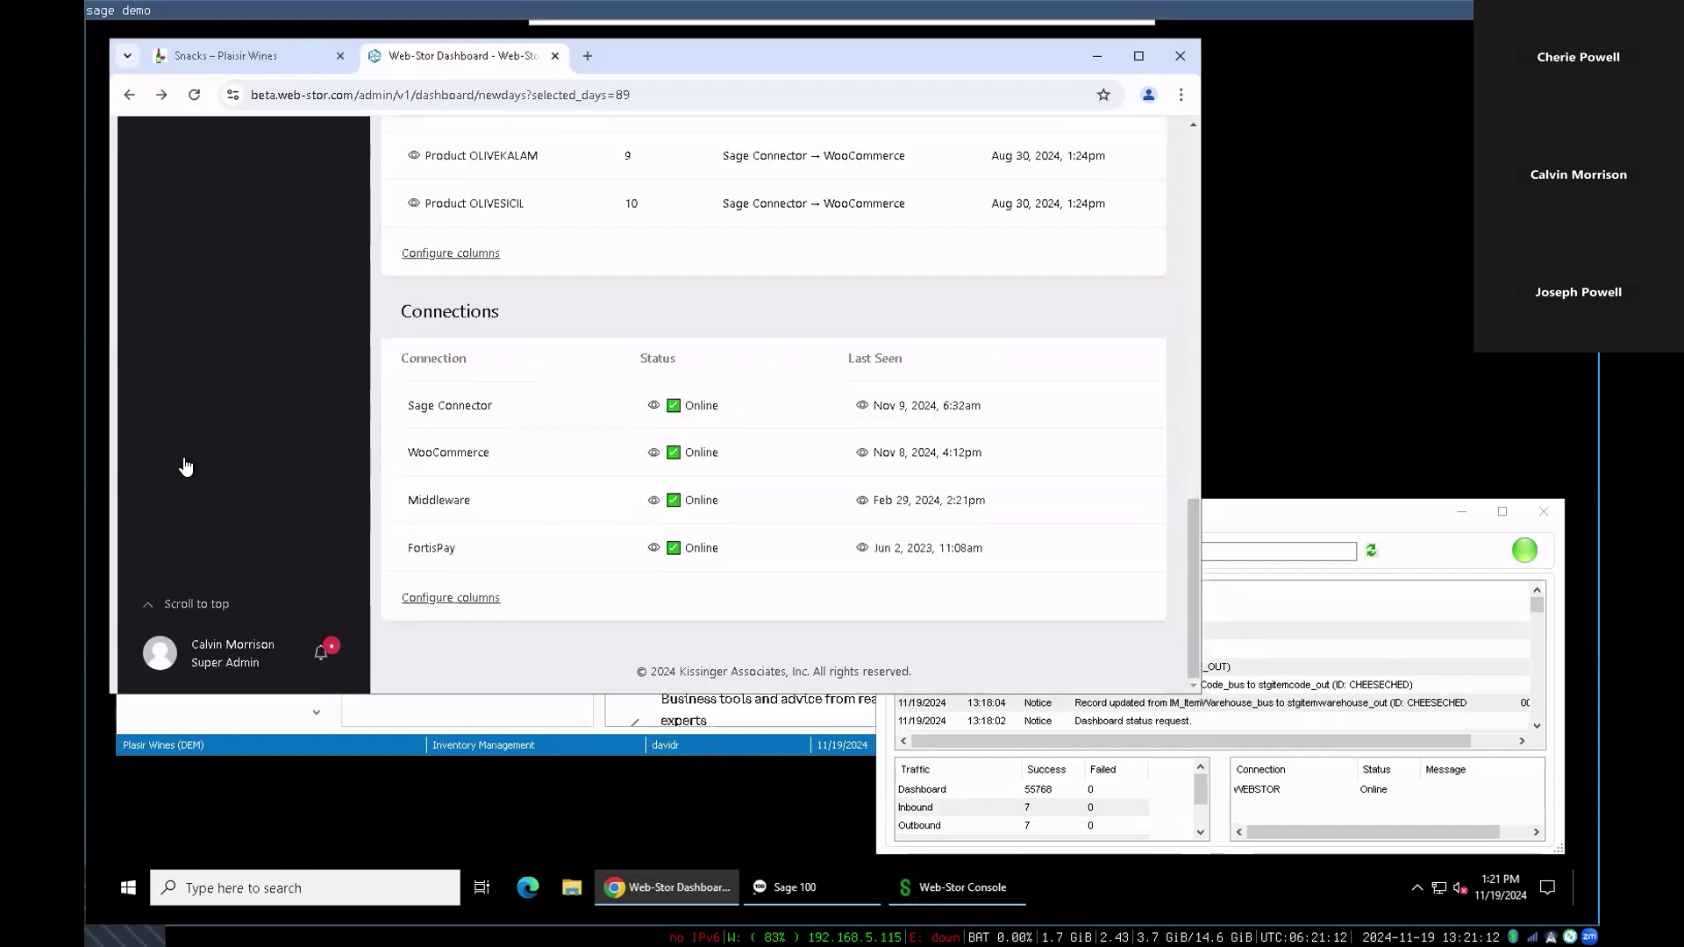